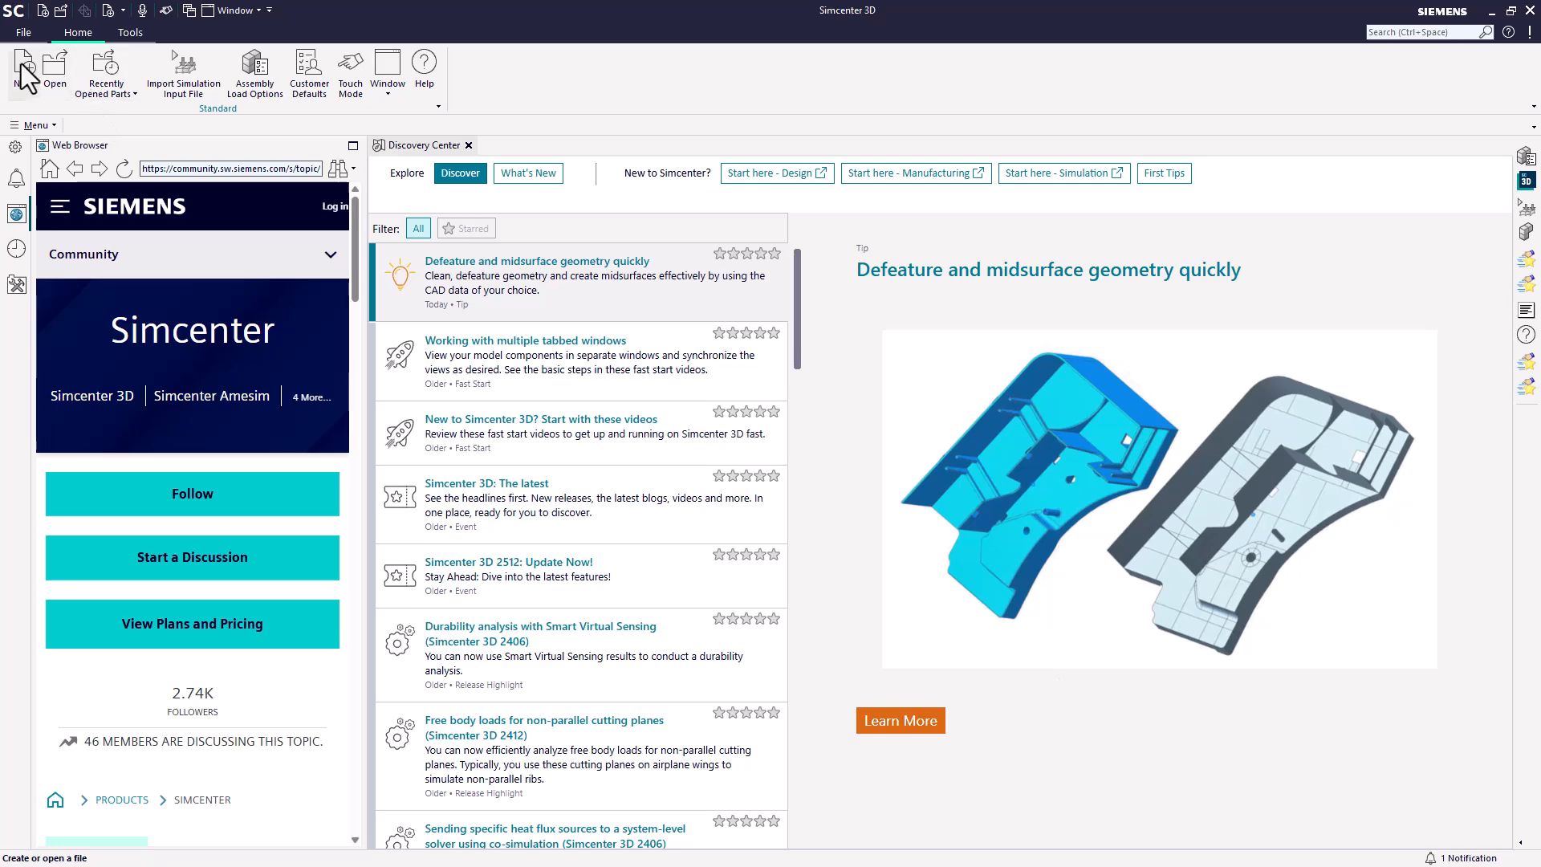
Step: Create a new stand-alone part in inches from the Model template, named cylcol
click(22, 68)
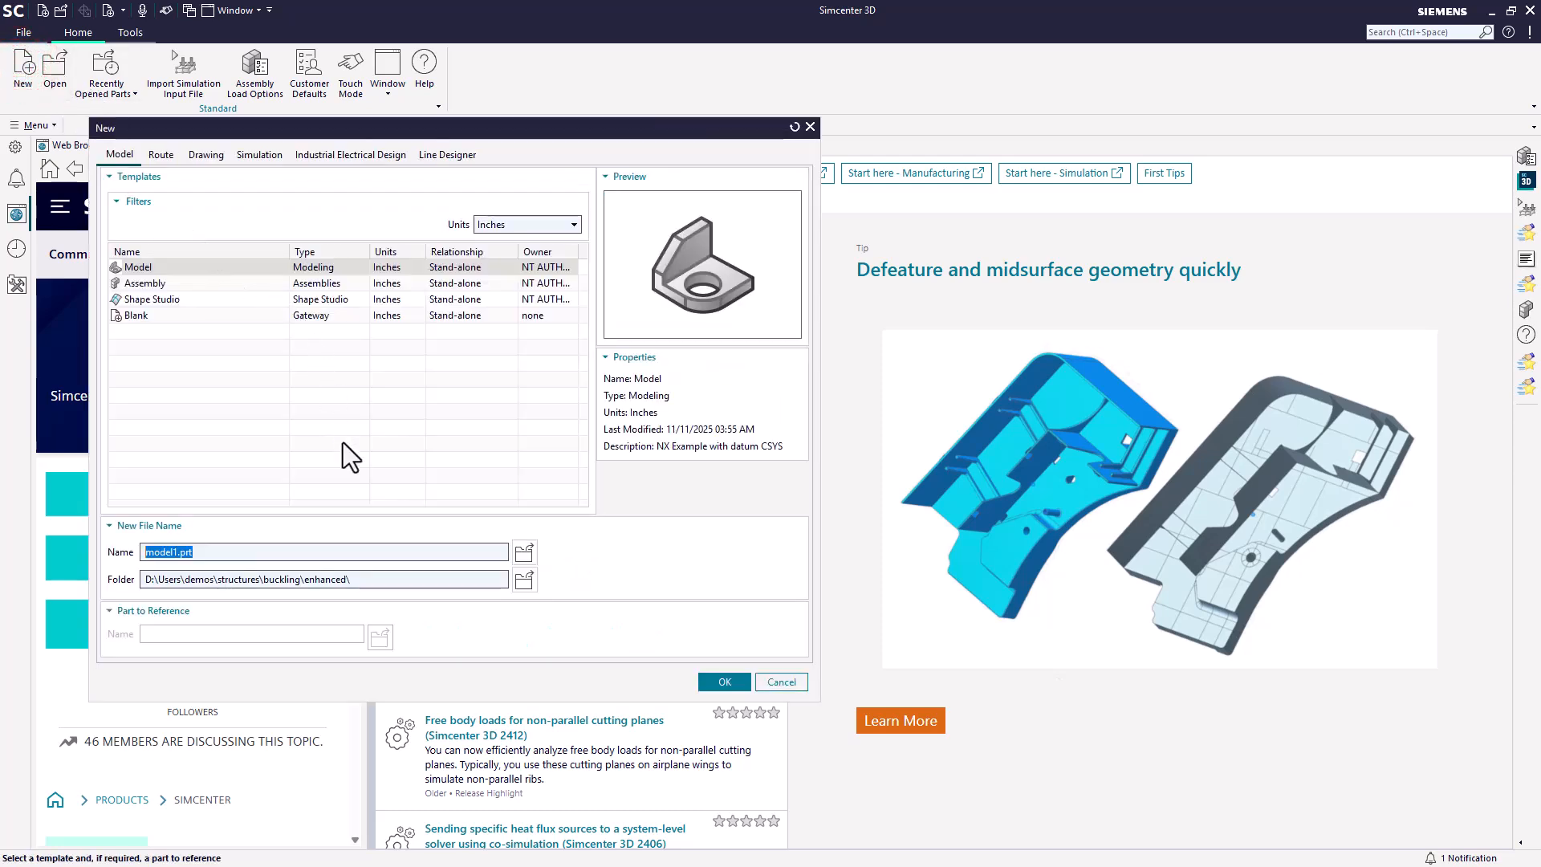
text(cylcol)
key(Return)
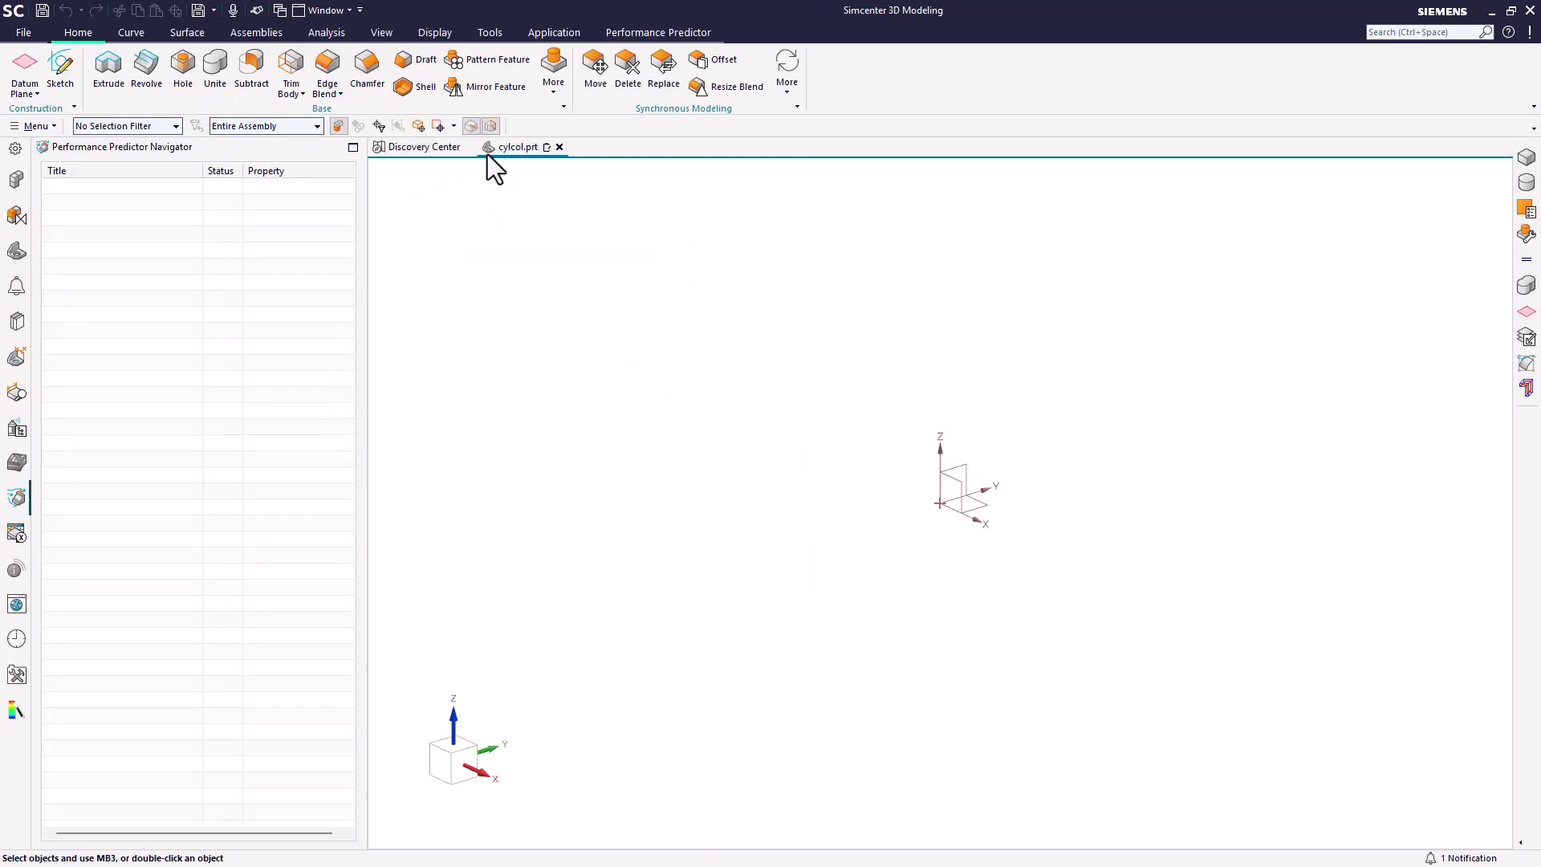
Step: Create a cylinder at the origin along the Z axis with a diameter of 0.25 in and a height of 10 in
click(553, 77)
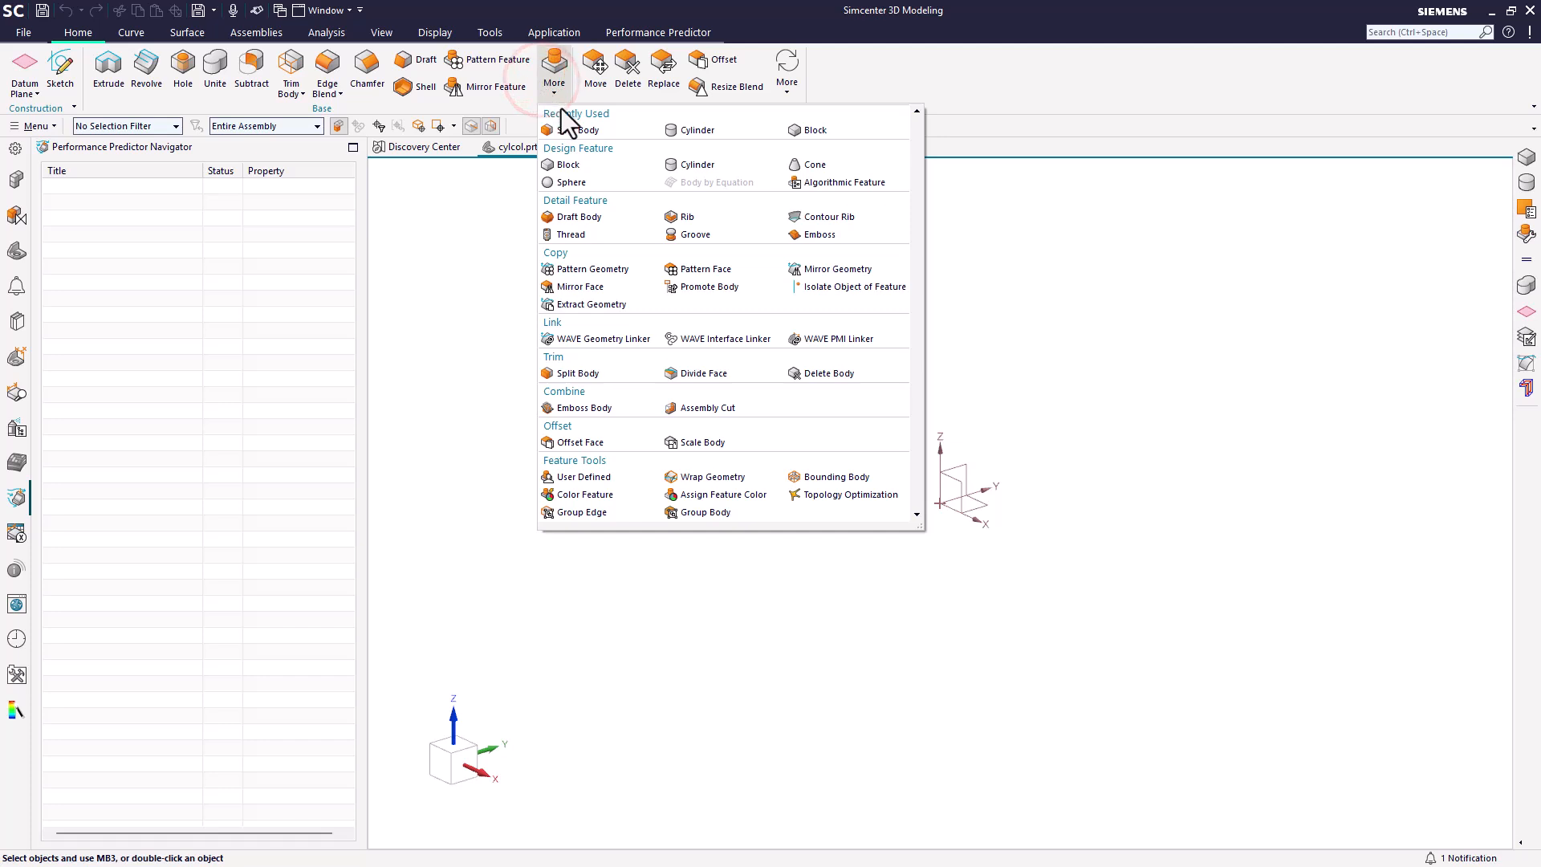
click(686, 165)
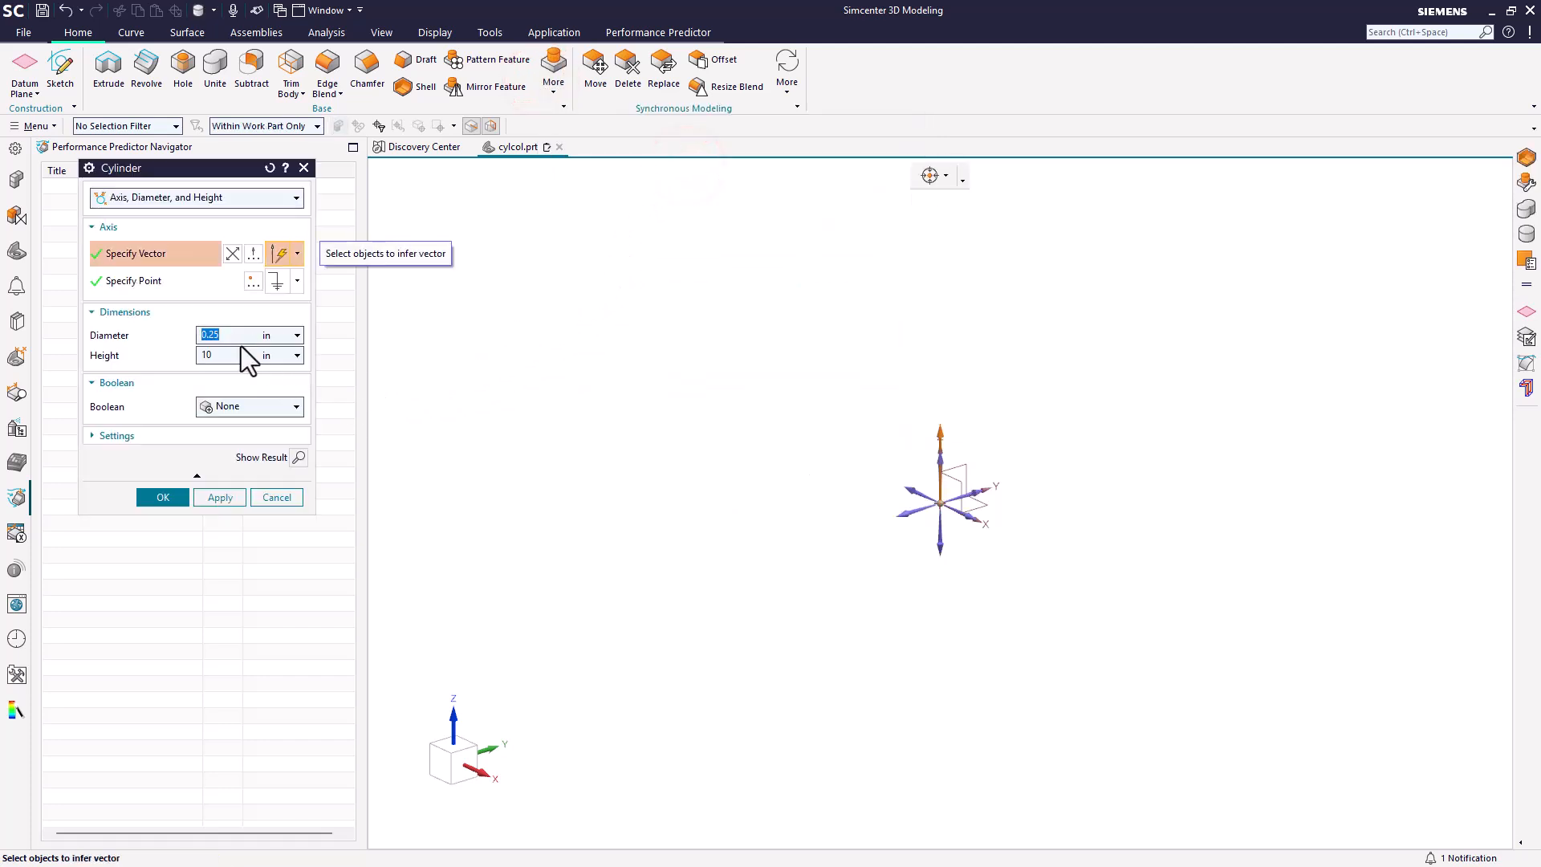
click(222, 332)
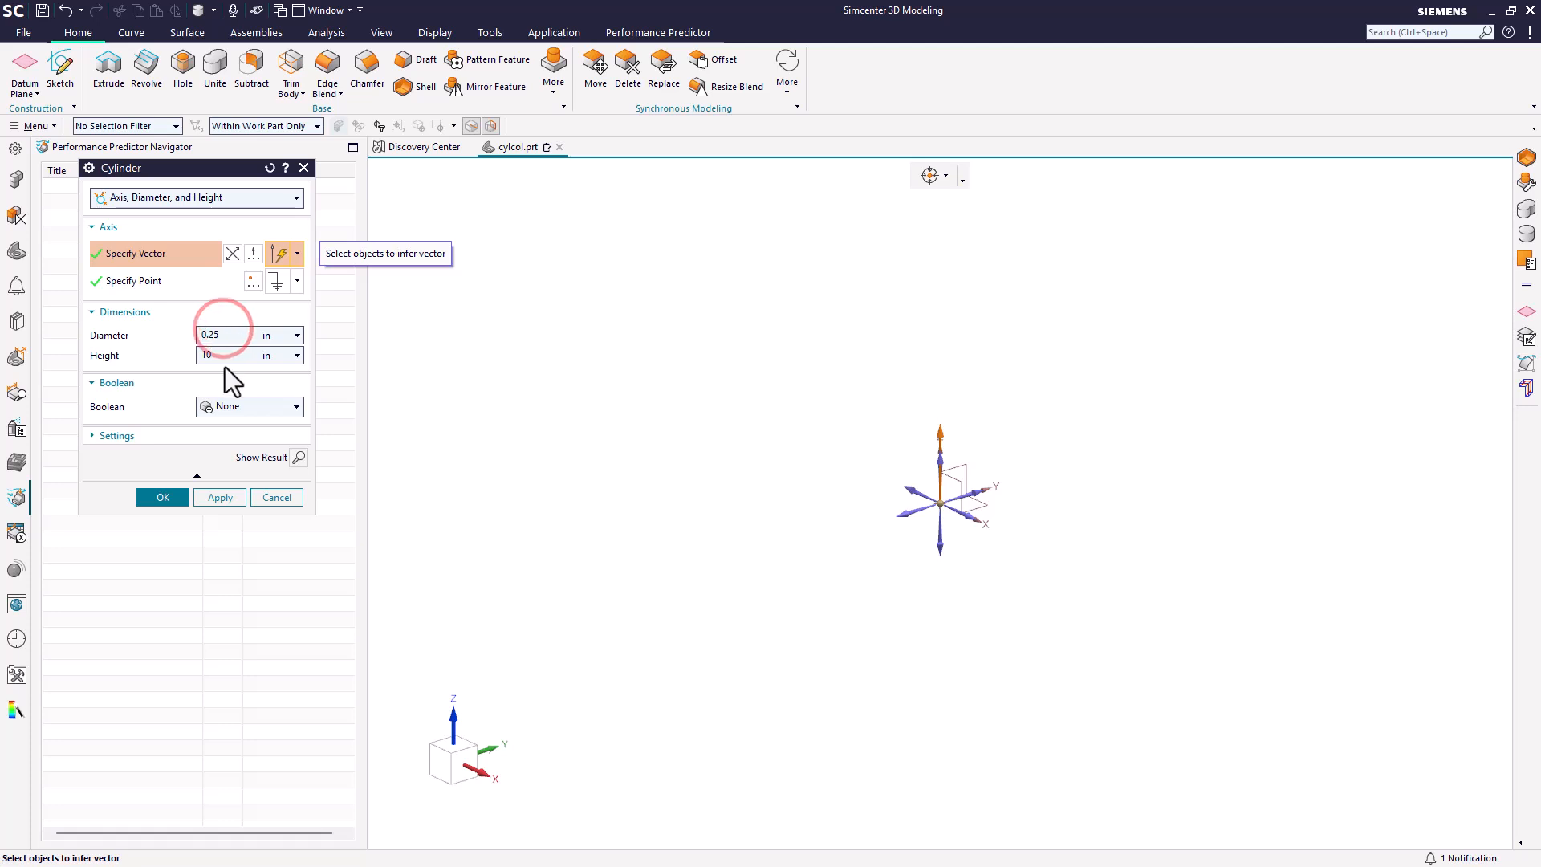
click(170, 495)
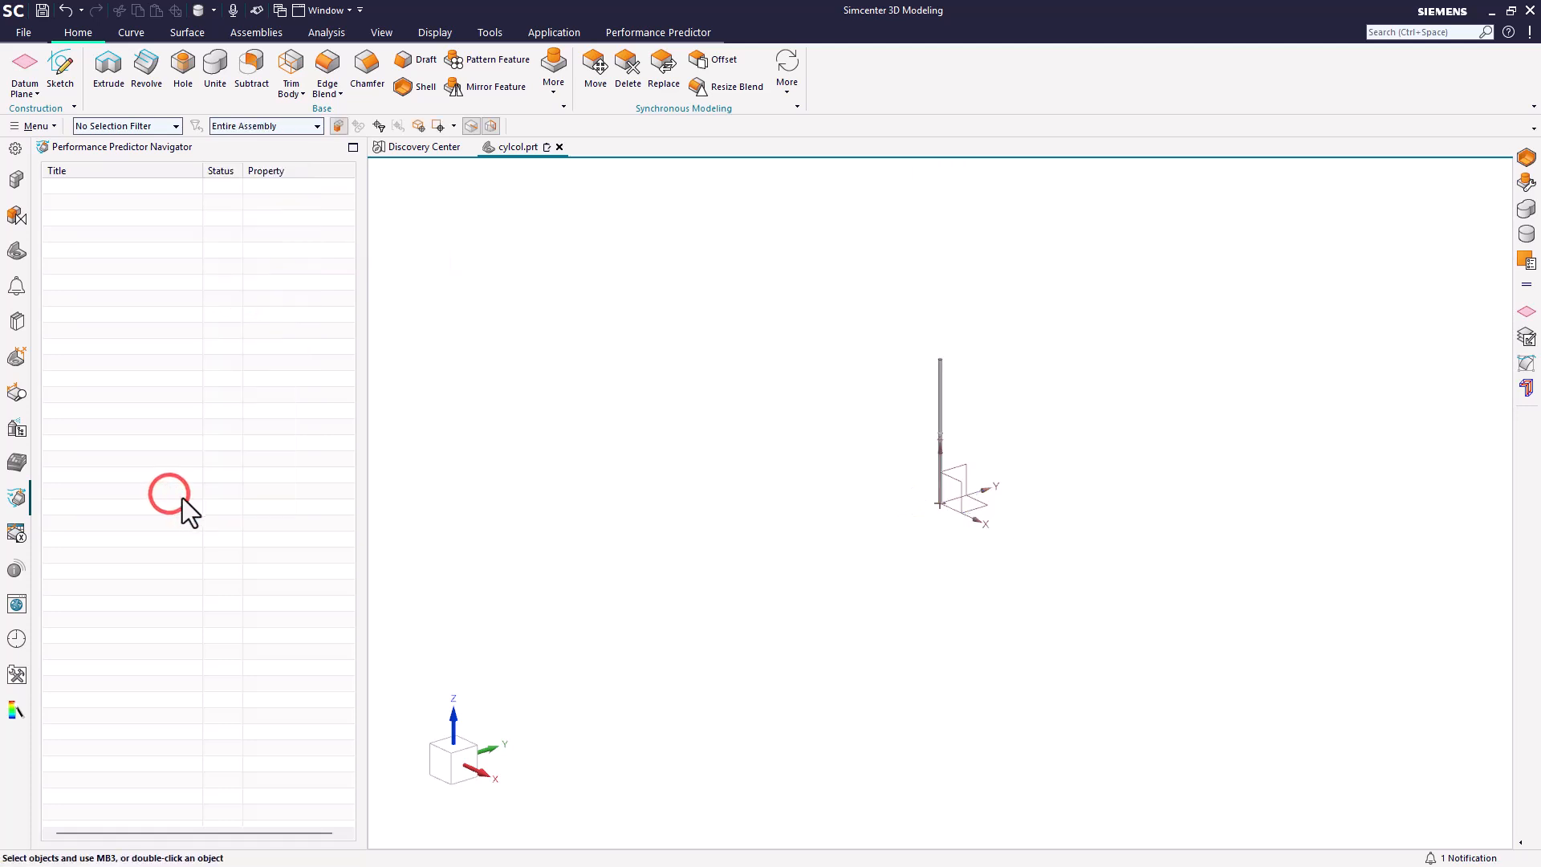
scroll(875, 415, up, 5)
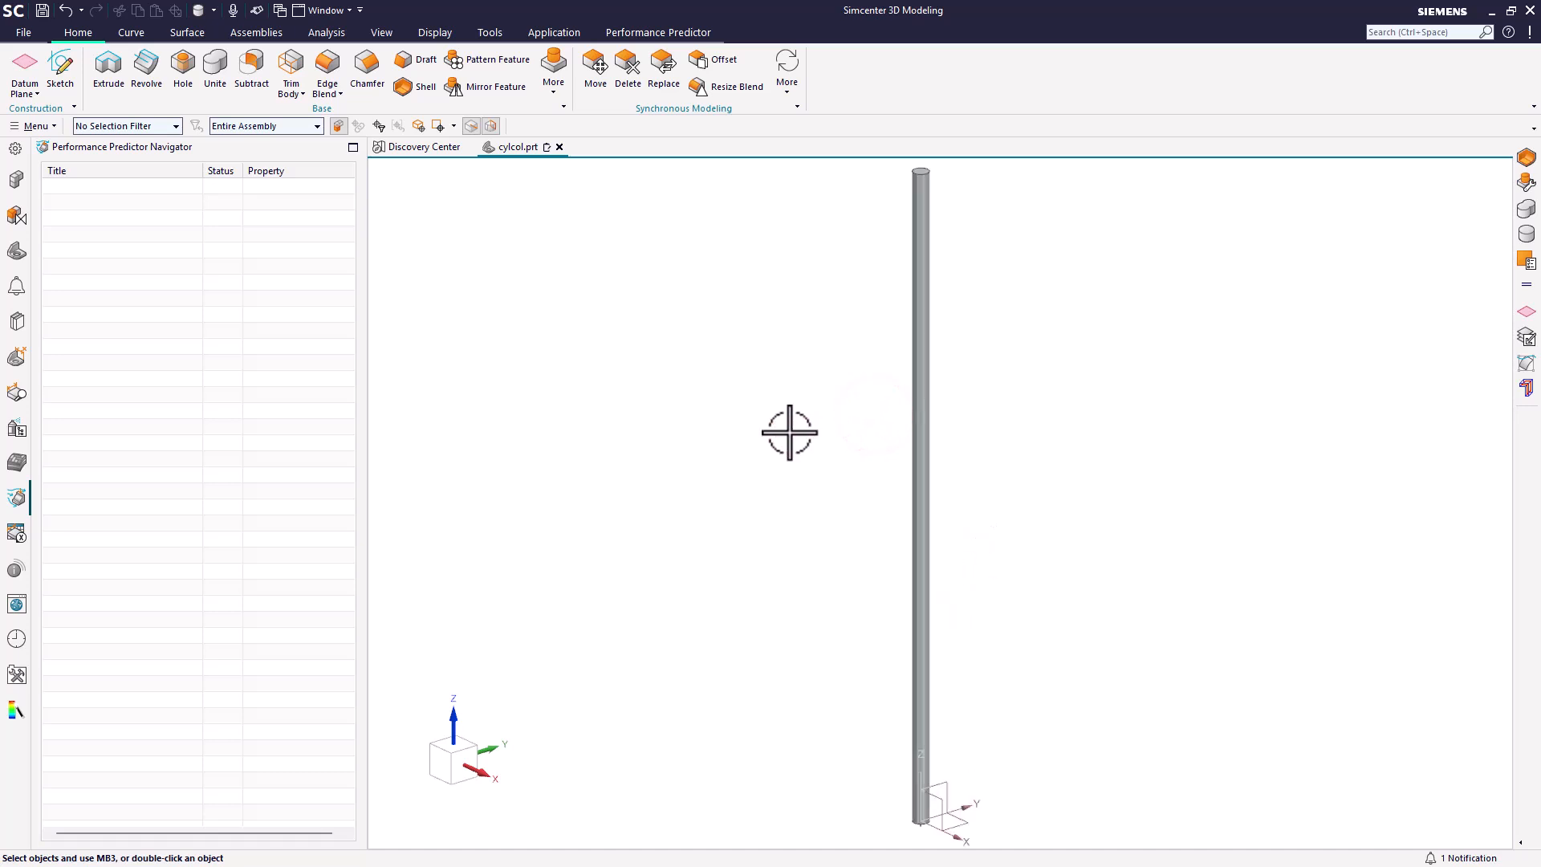
Step: Start assigning a material and list the library materials
click(38, 126)
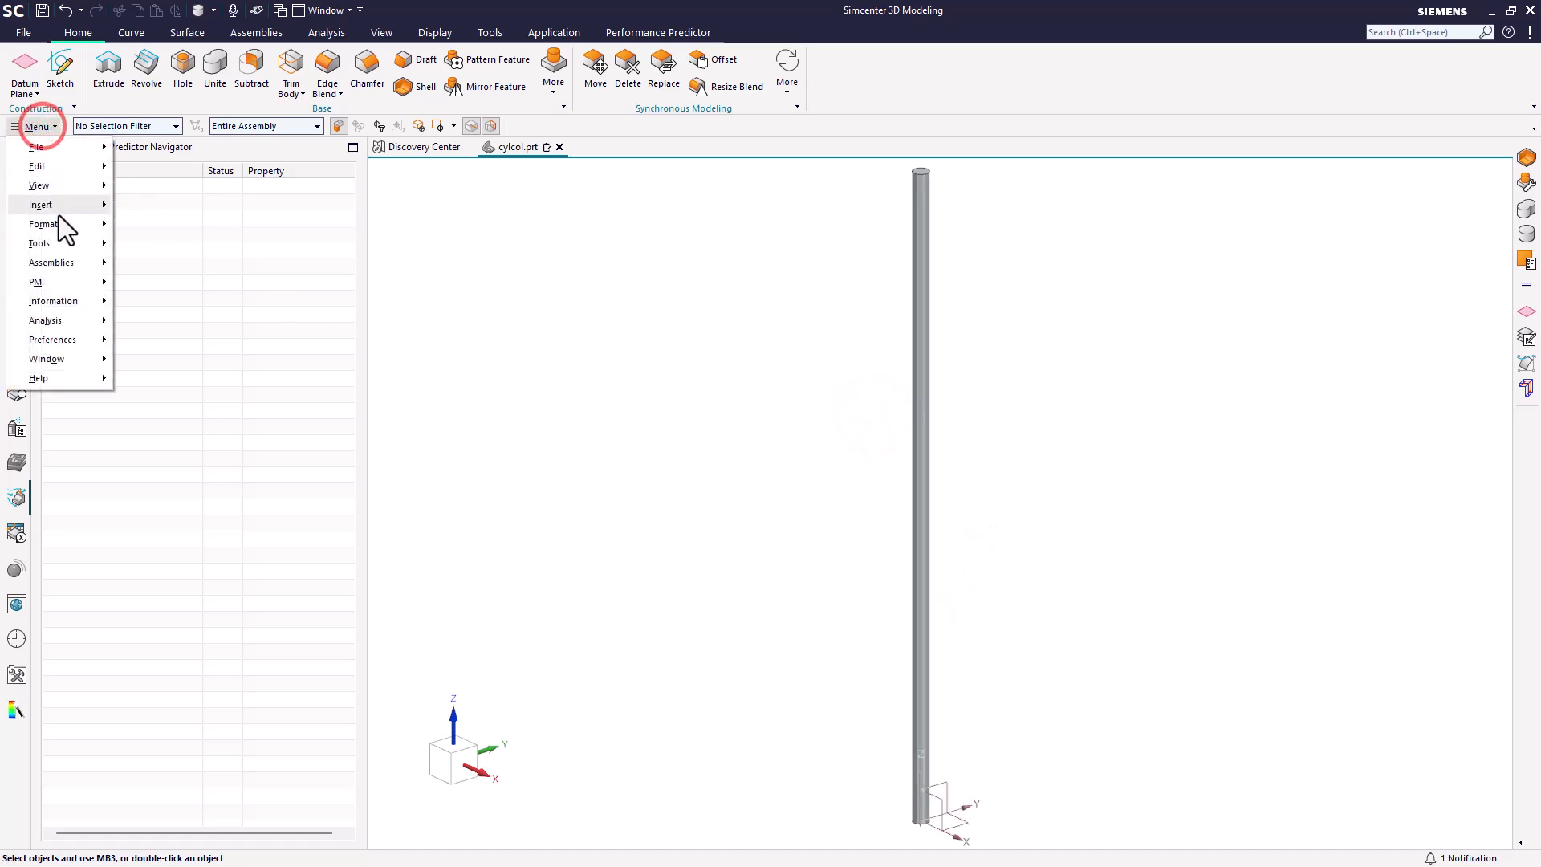
click(57, 243)
click(188, 346)
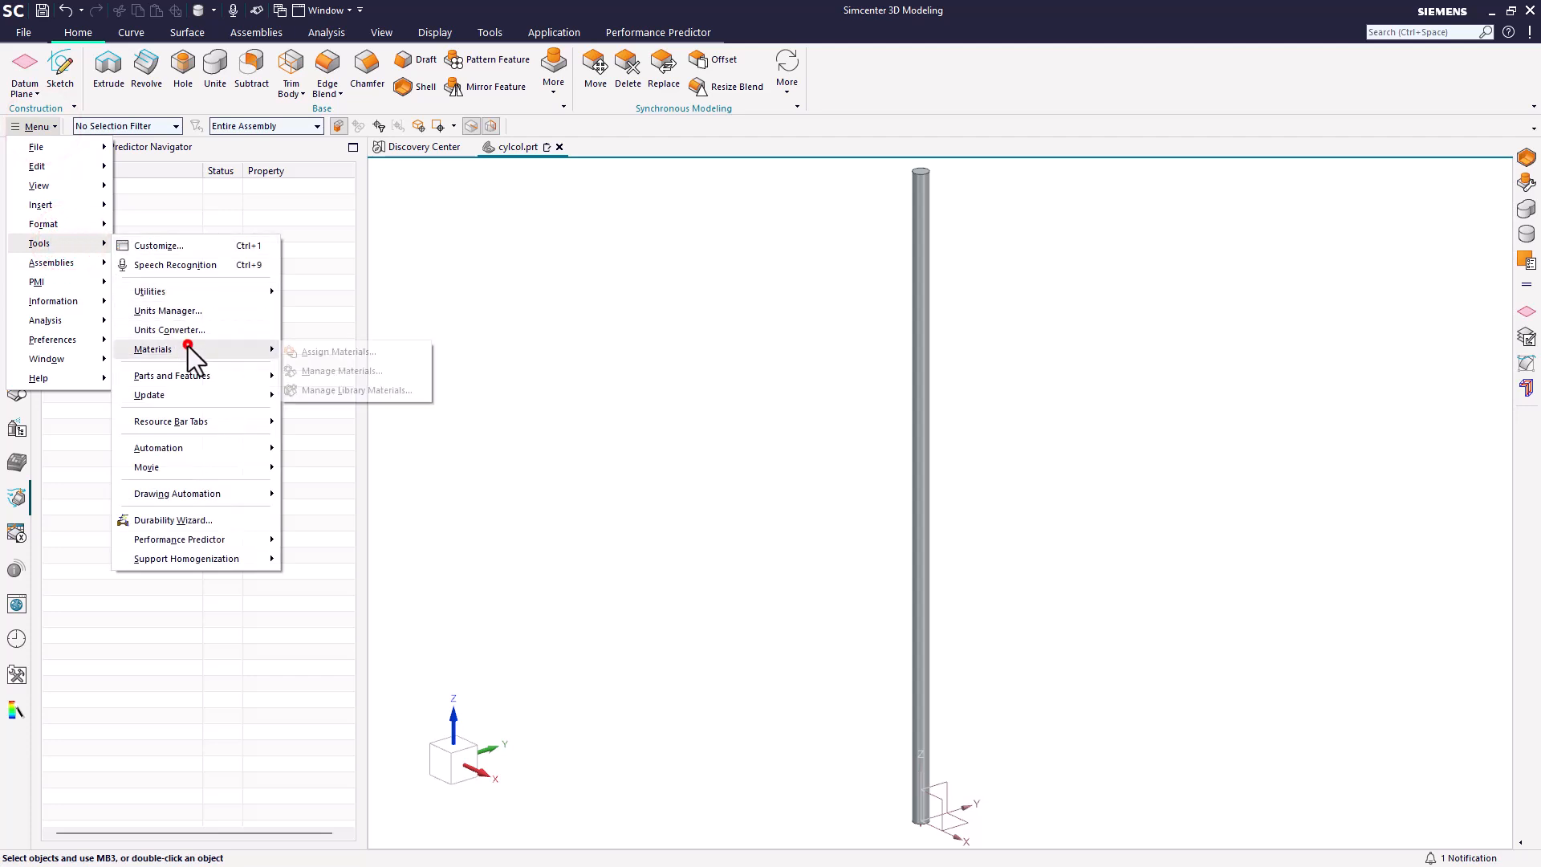
click(317, 351)
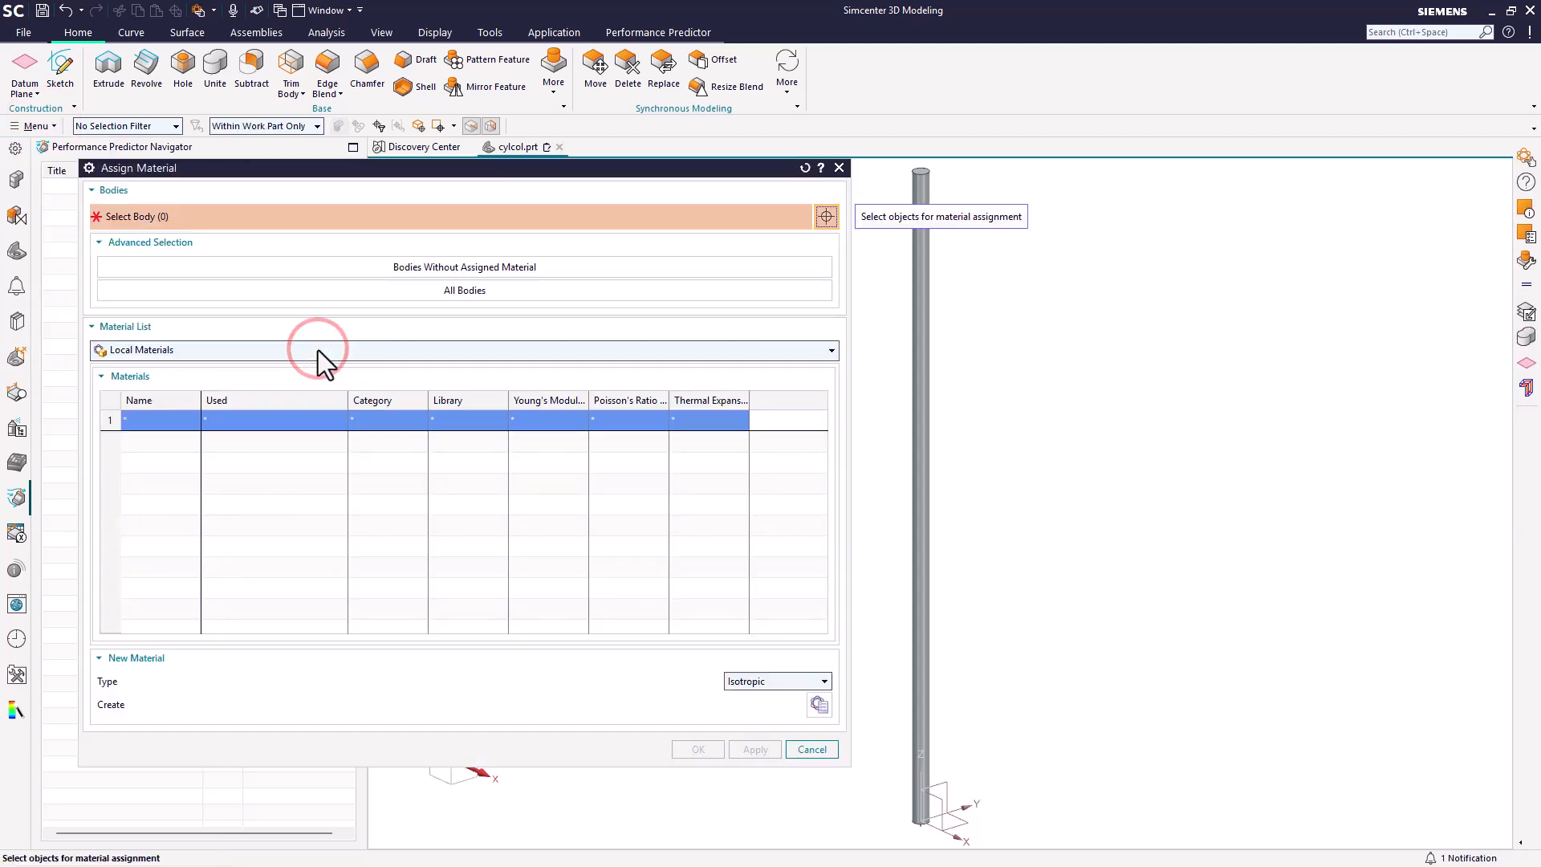
click(324, 351)
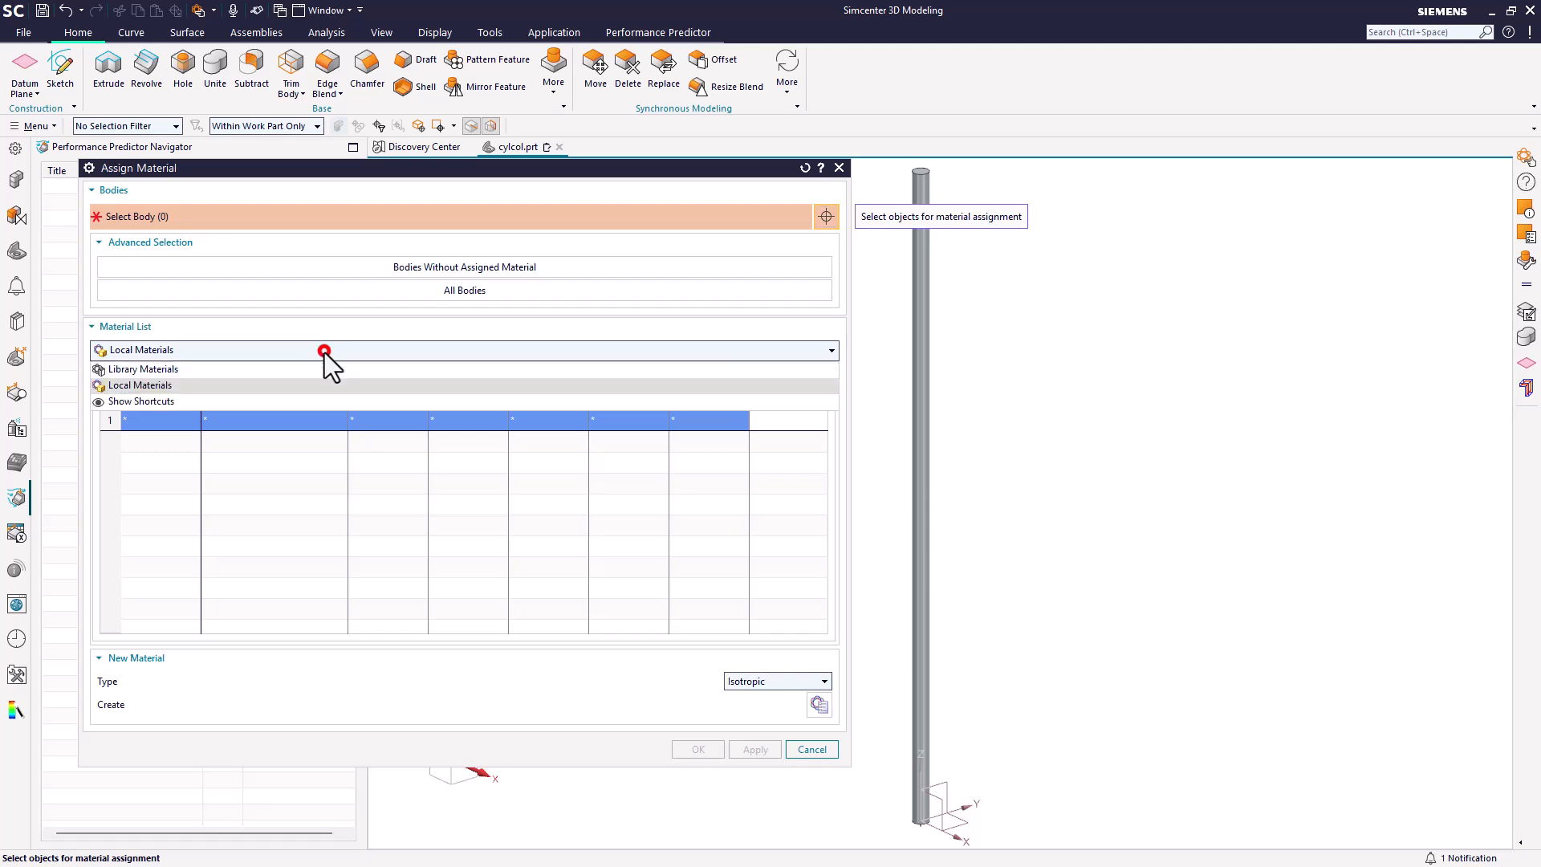
click(304, 369)
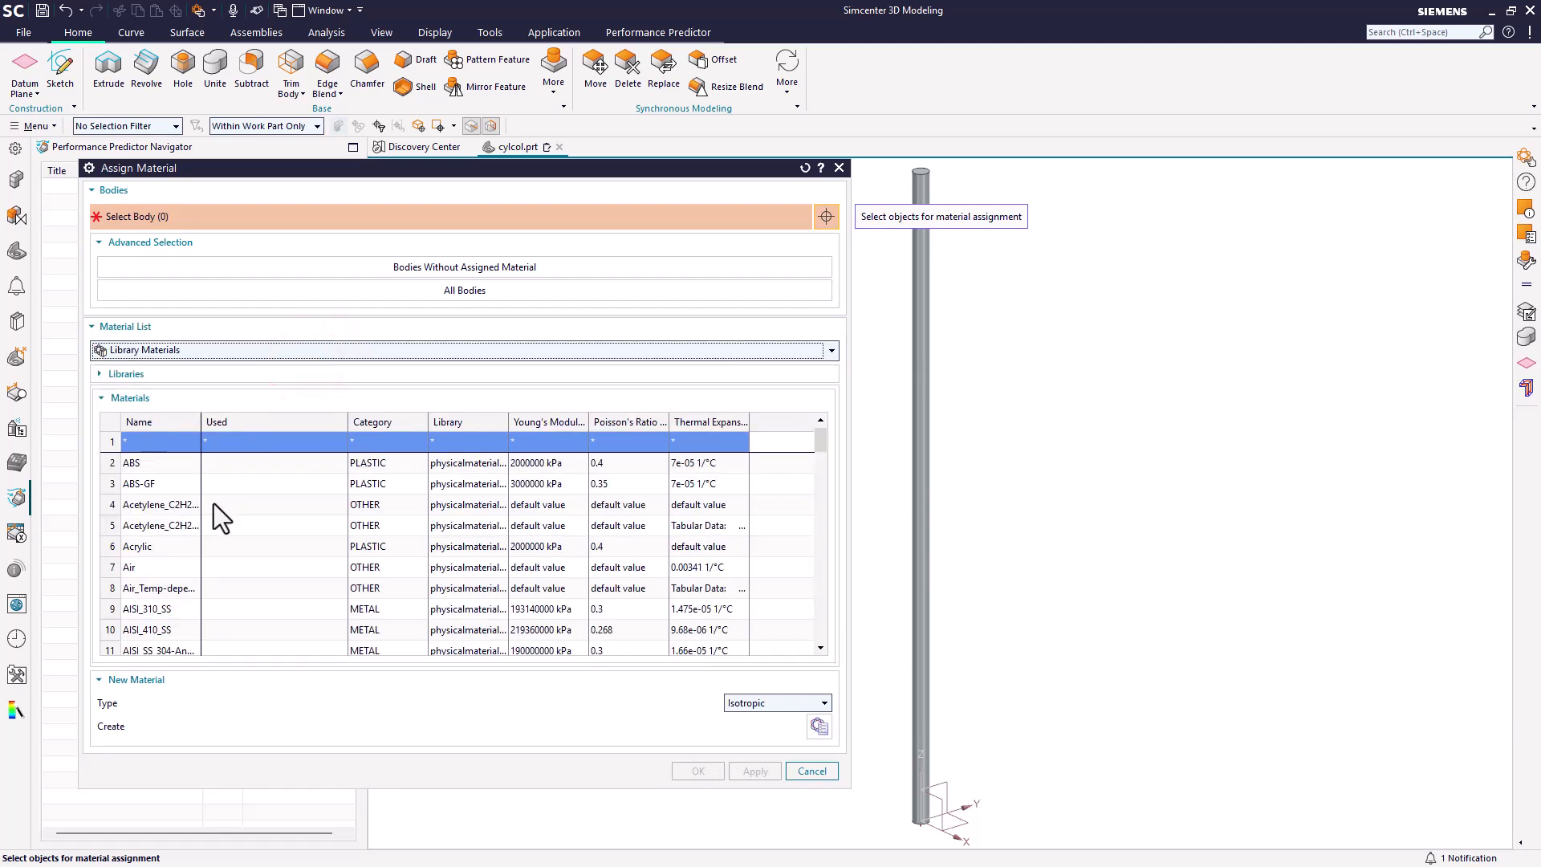
Step: Inspect the properties of the library material AISI_410_SS, including its Young's modulus in other units
click(171, 631)
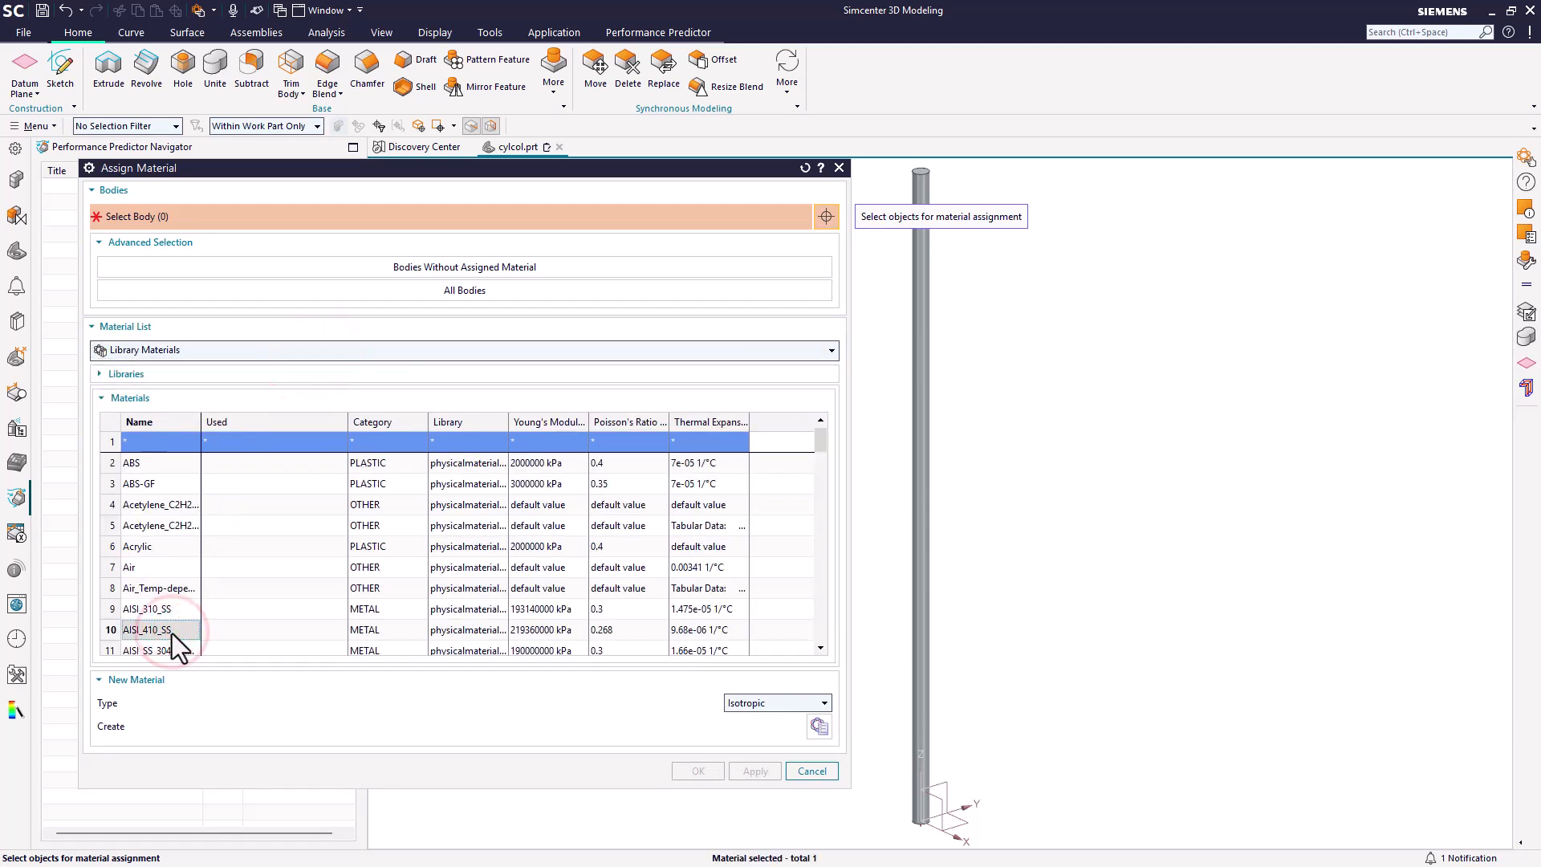
right_click(172, 631)
click(201, 689)
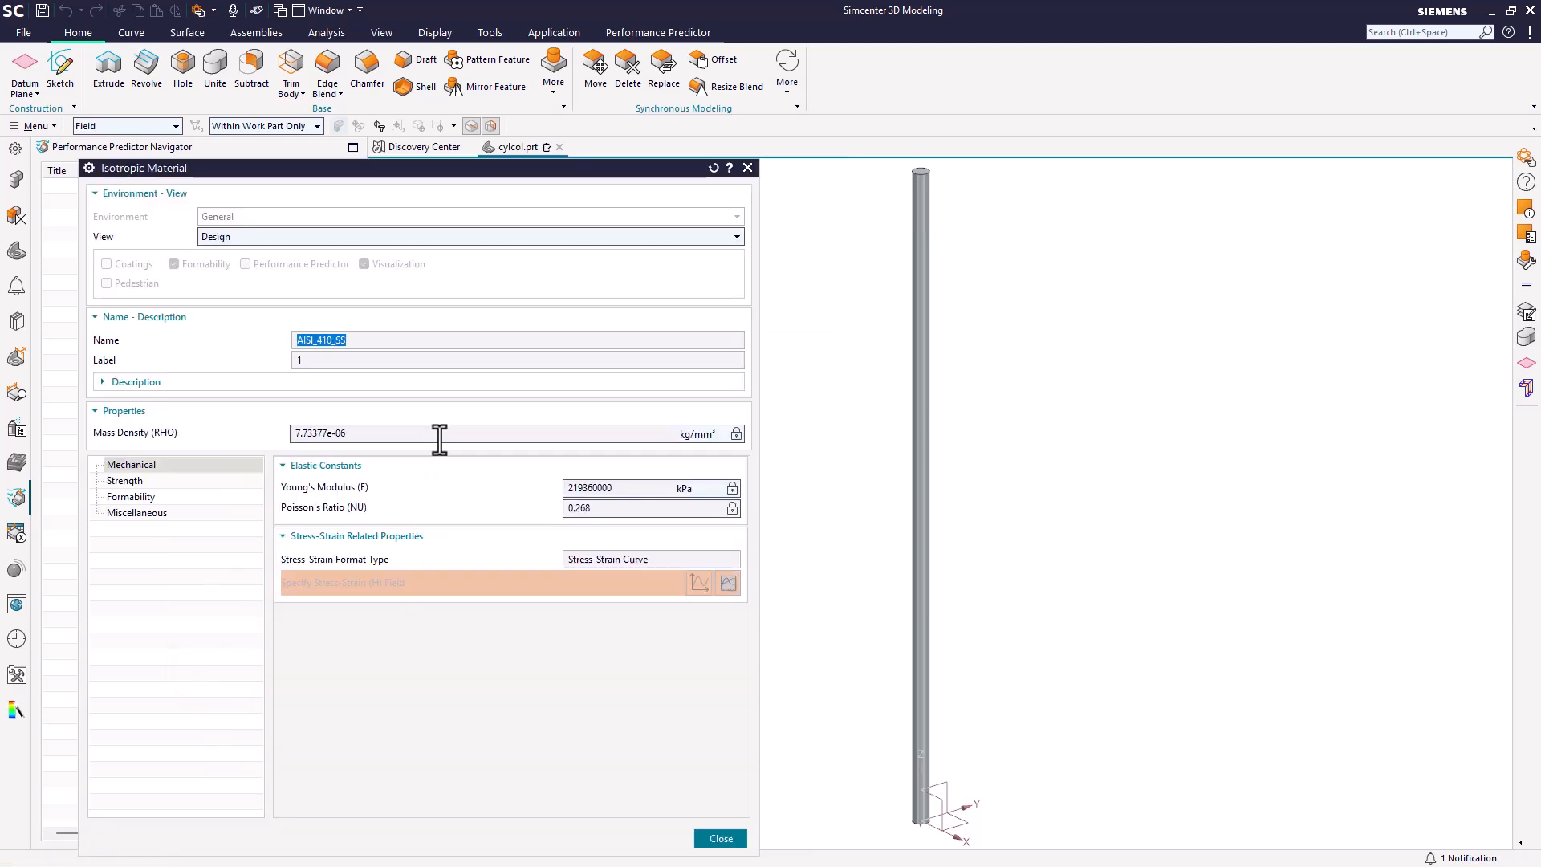
click(729, 489)
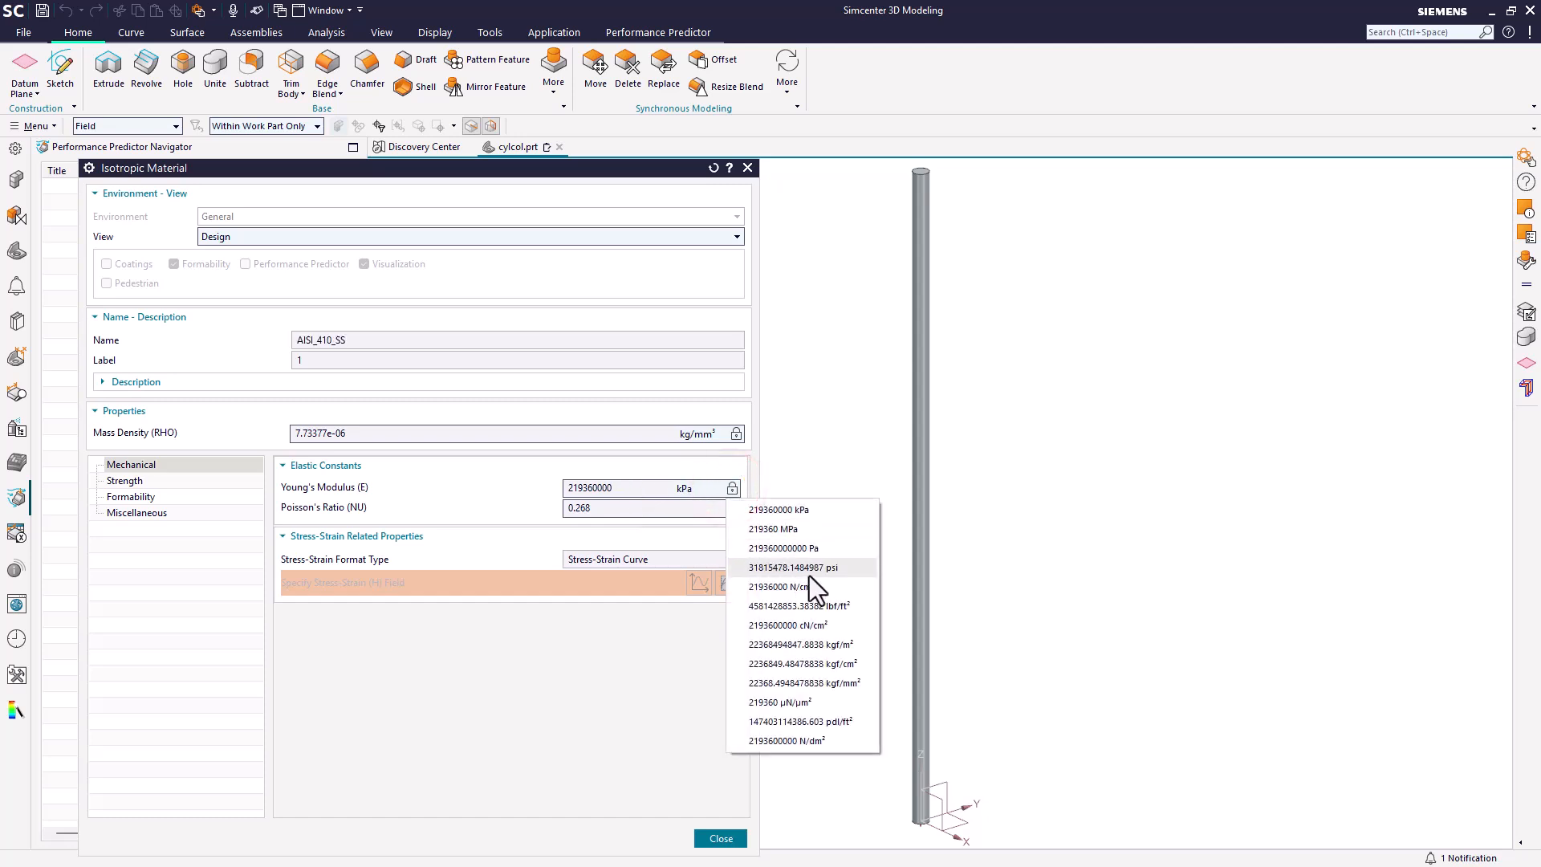
click(647, 661)
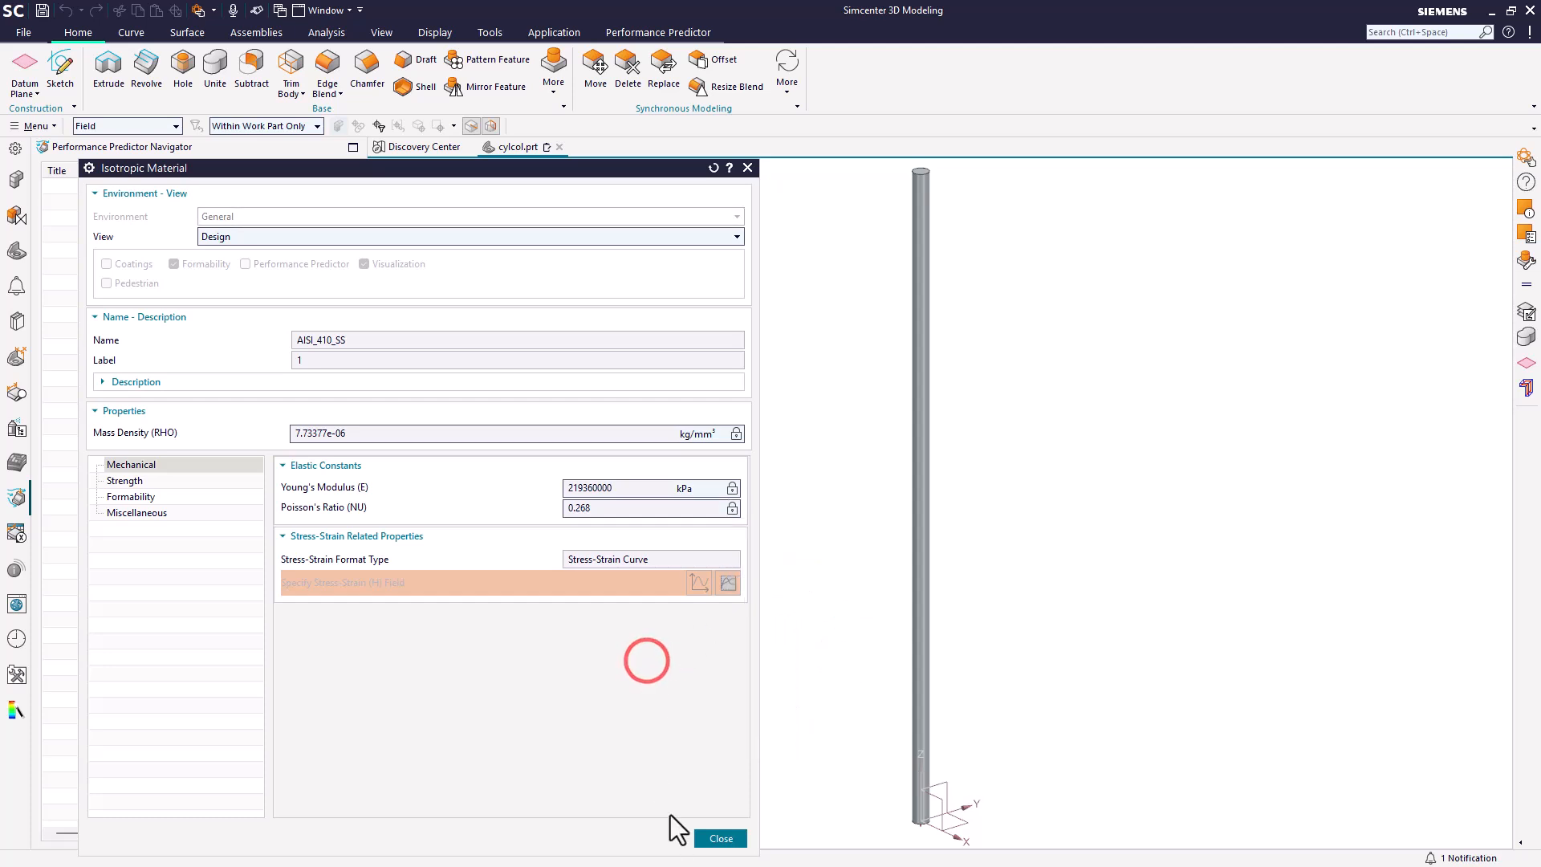
click(720, 838)
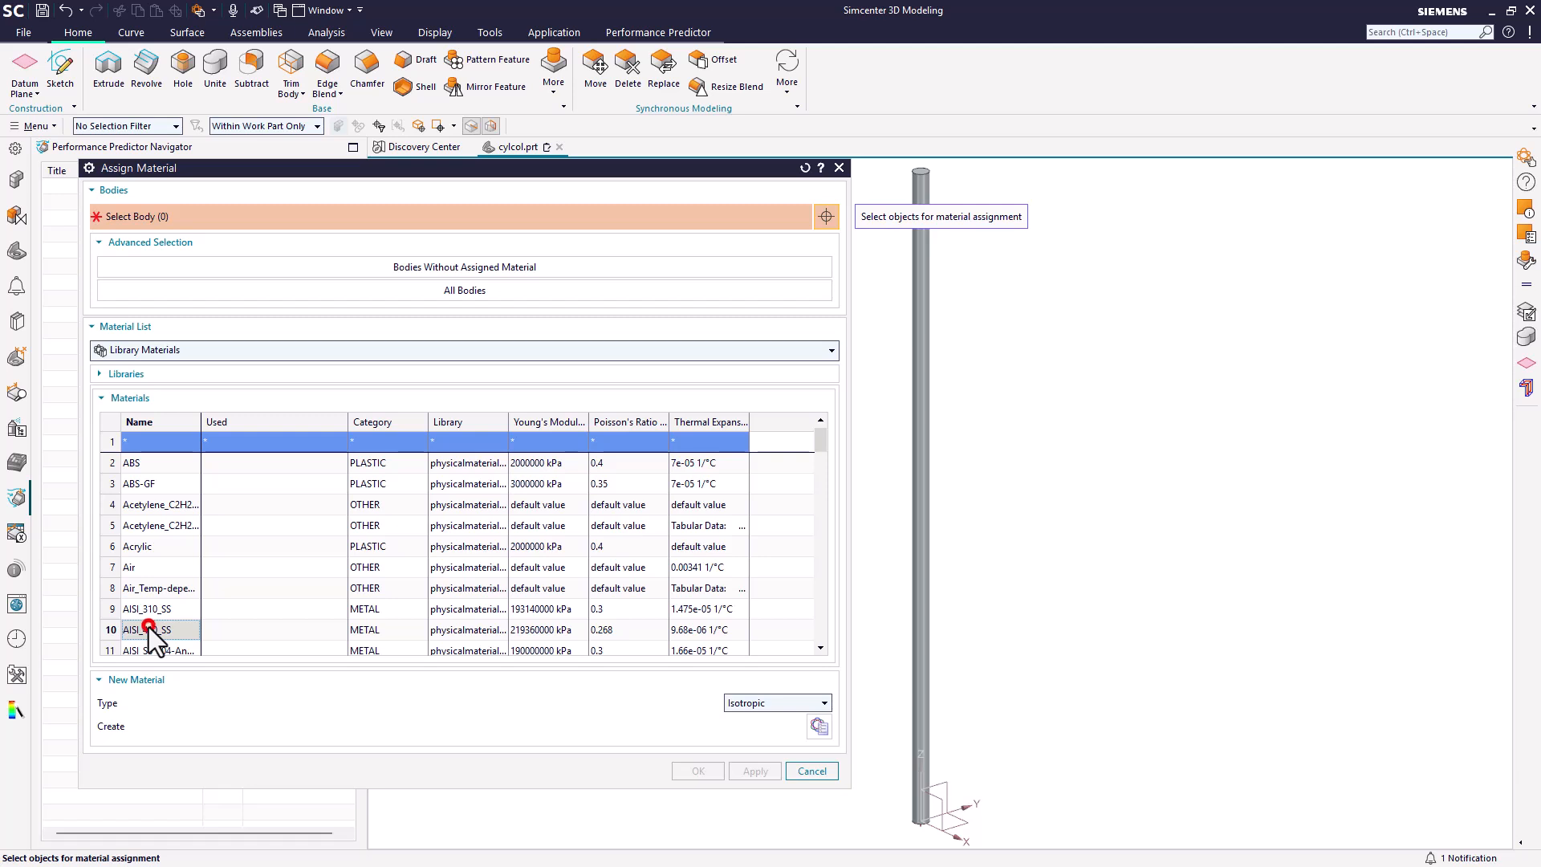
Step: Assign the AISI_410_SS material to the cylinder body
click(921, 655)
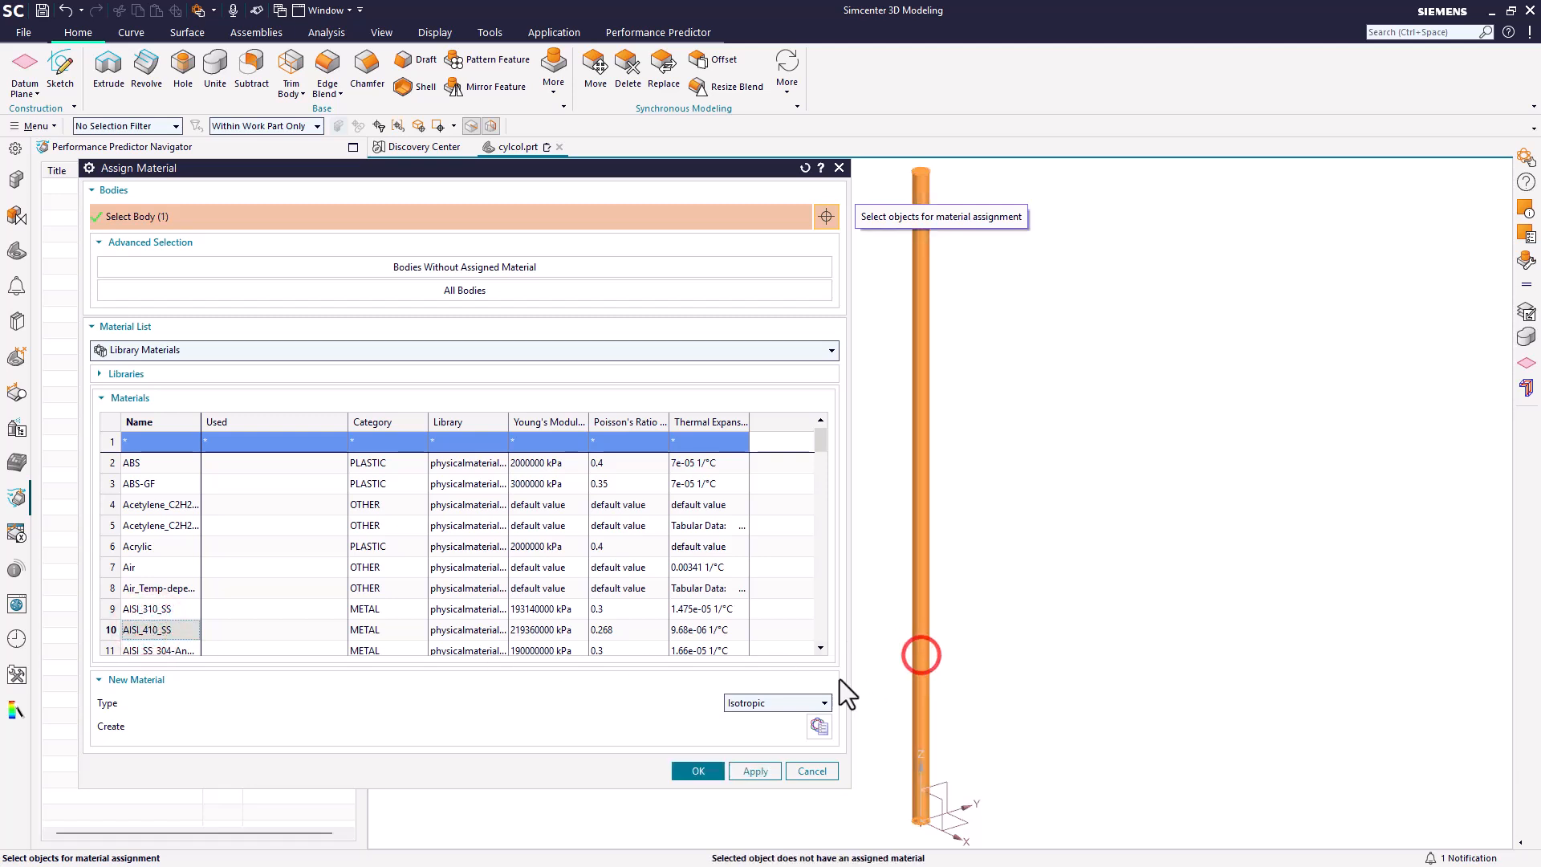
click(696, 771)
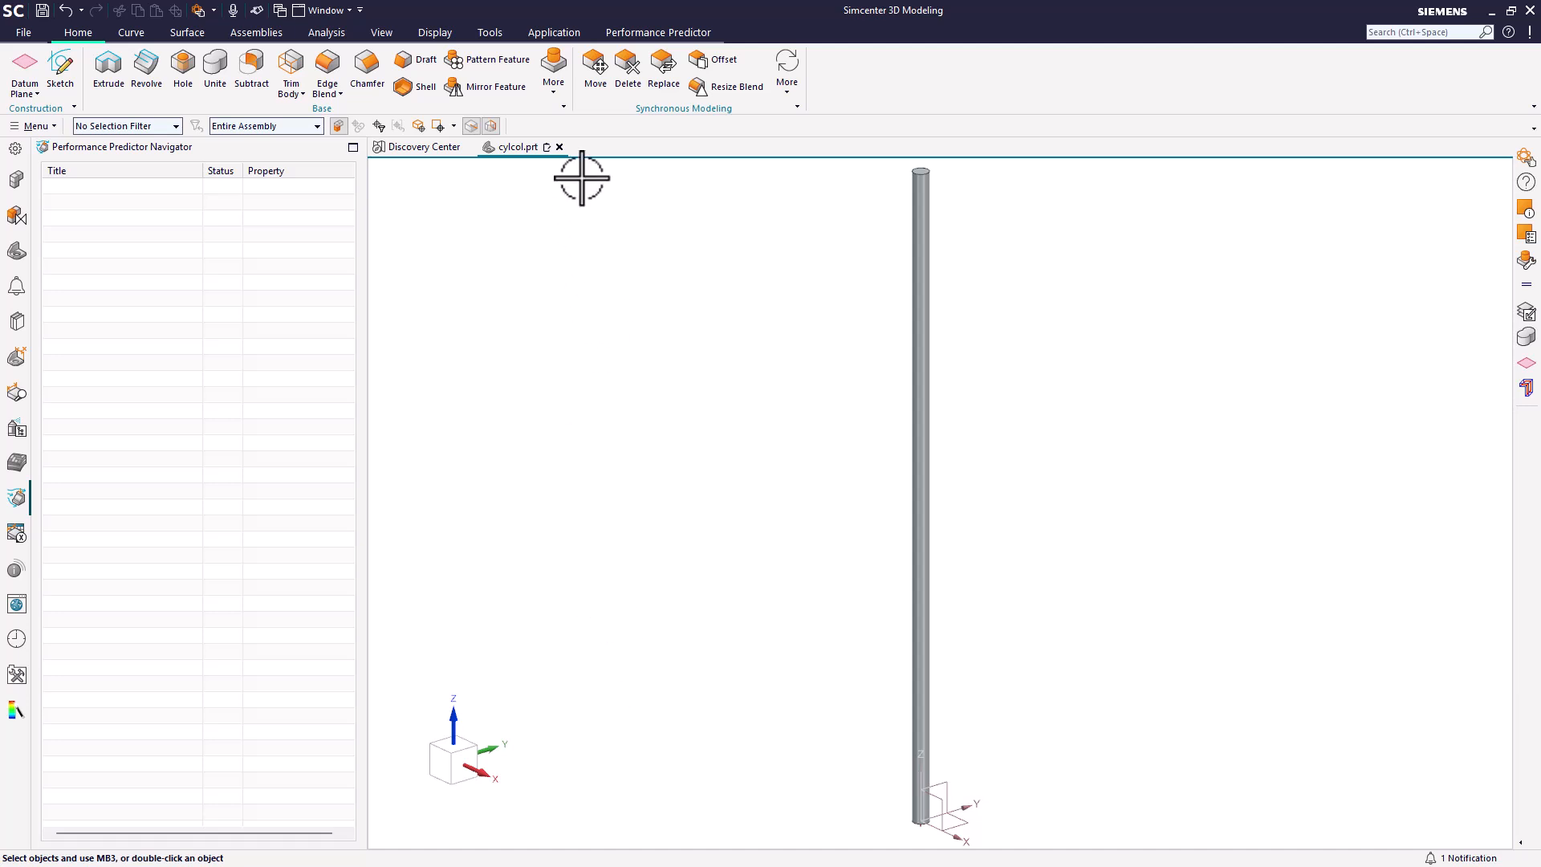
Step: Switch to Pre/Post and create a new FEM and simulation for Simcenter Nastran structural analysis, without an idealized part
click(552, 32)
click(31, 62)
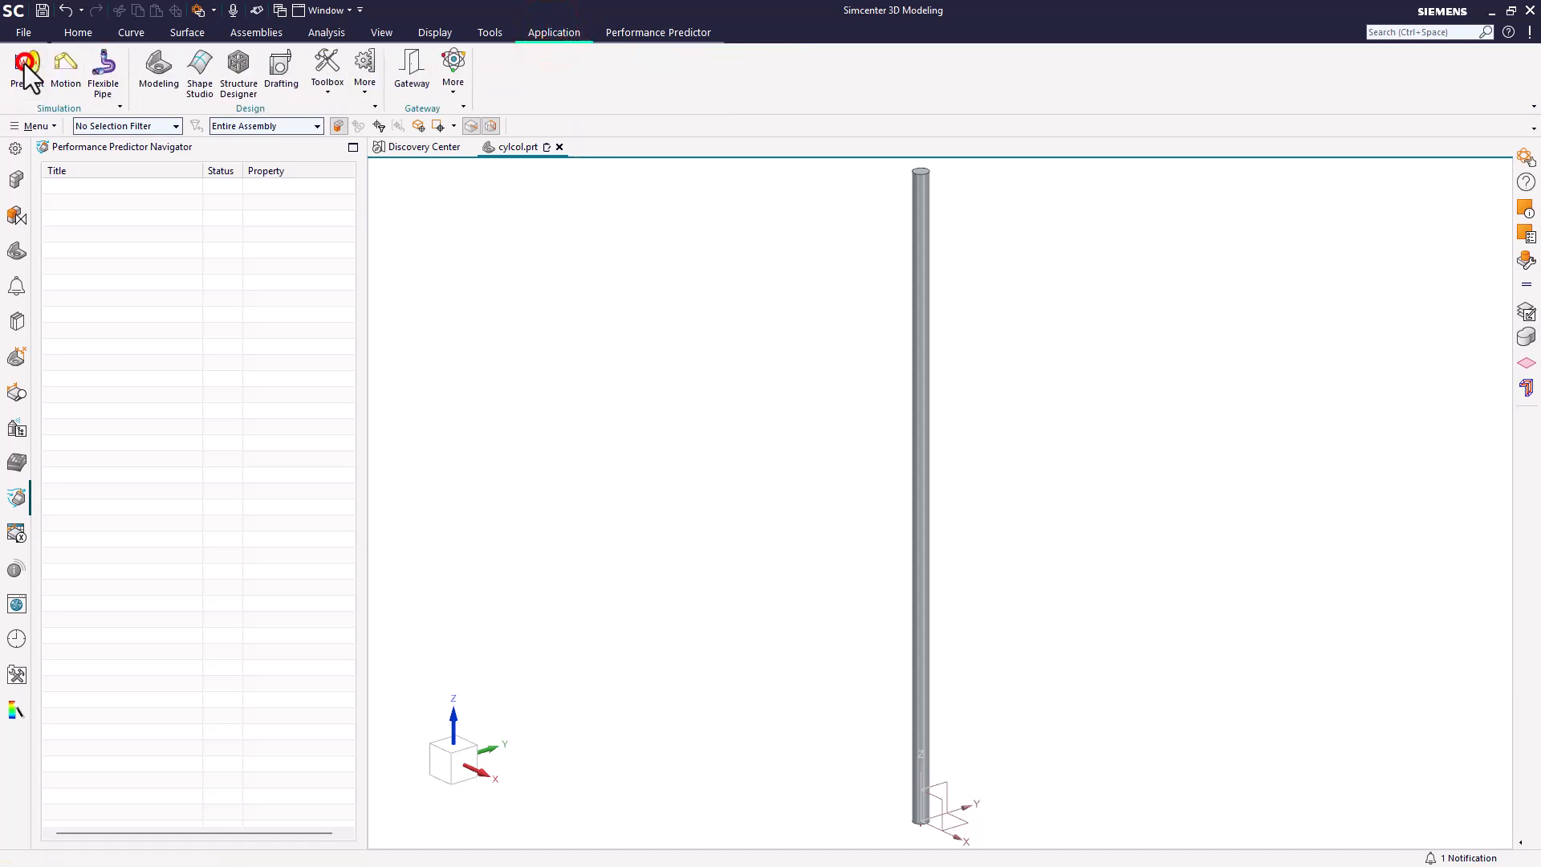
click(37, 64)
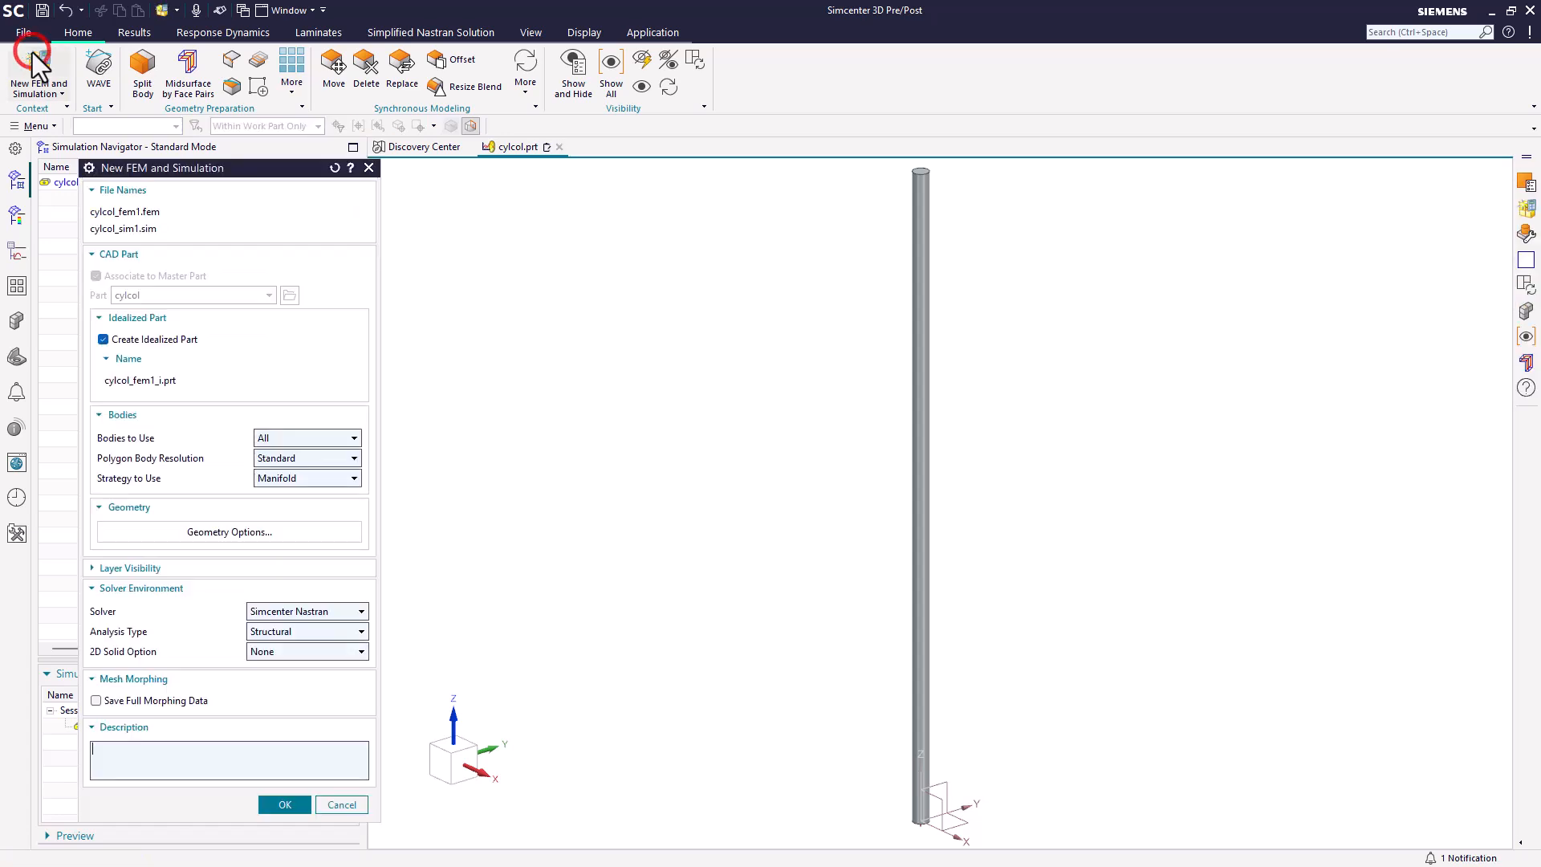
click(161, 339)
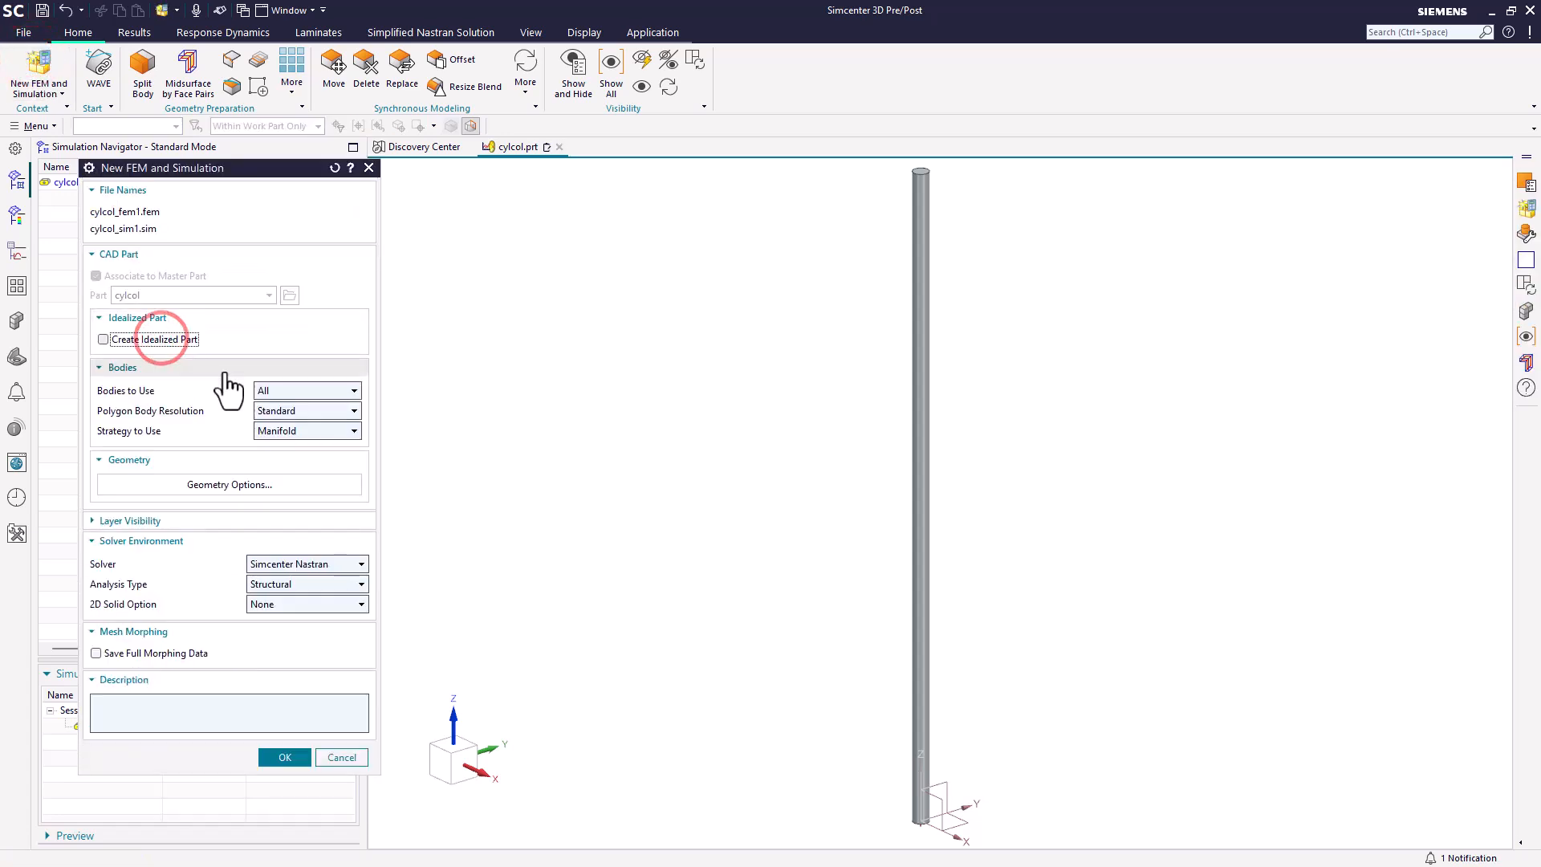
click(285, 758)
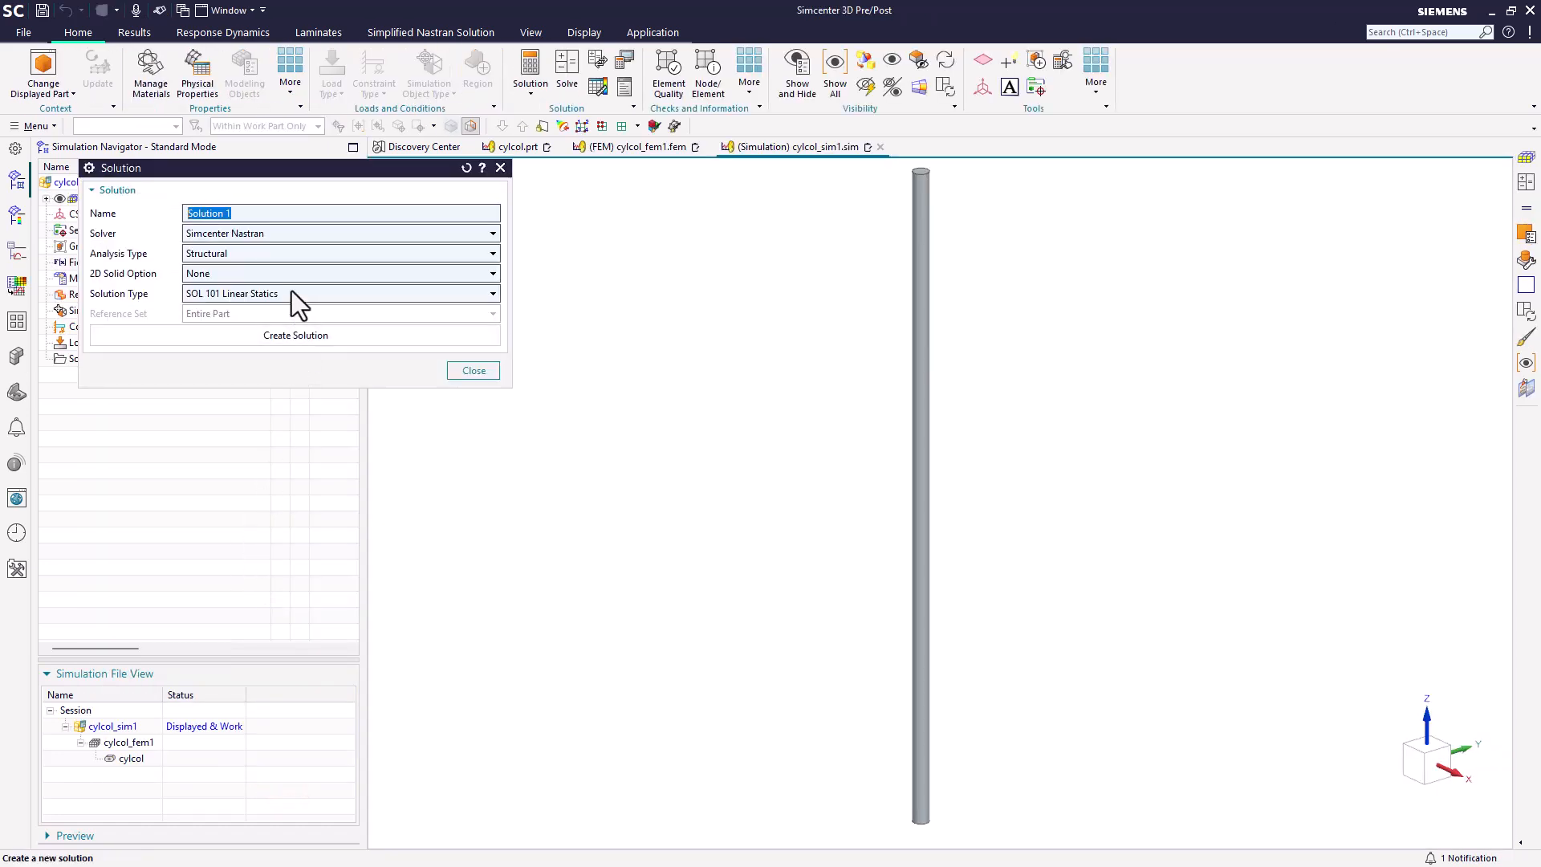
Step: Create a solution named 105 with the solution type SOL 105 Linear Buckling
text(105)
click(321, 292)
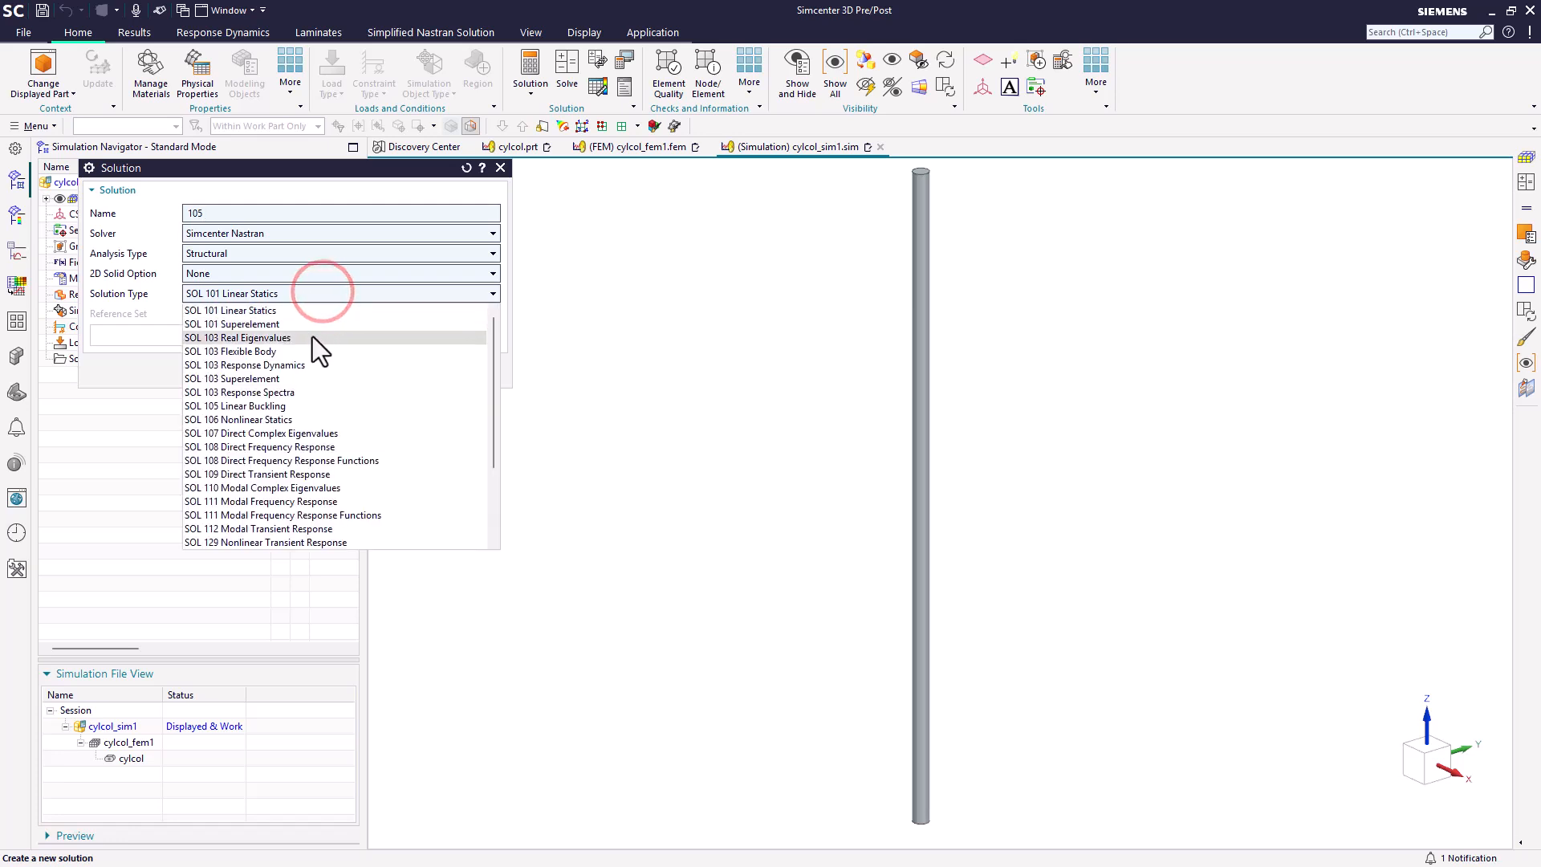
click(307, 406)
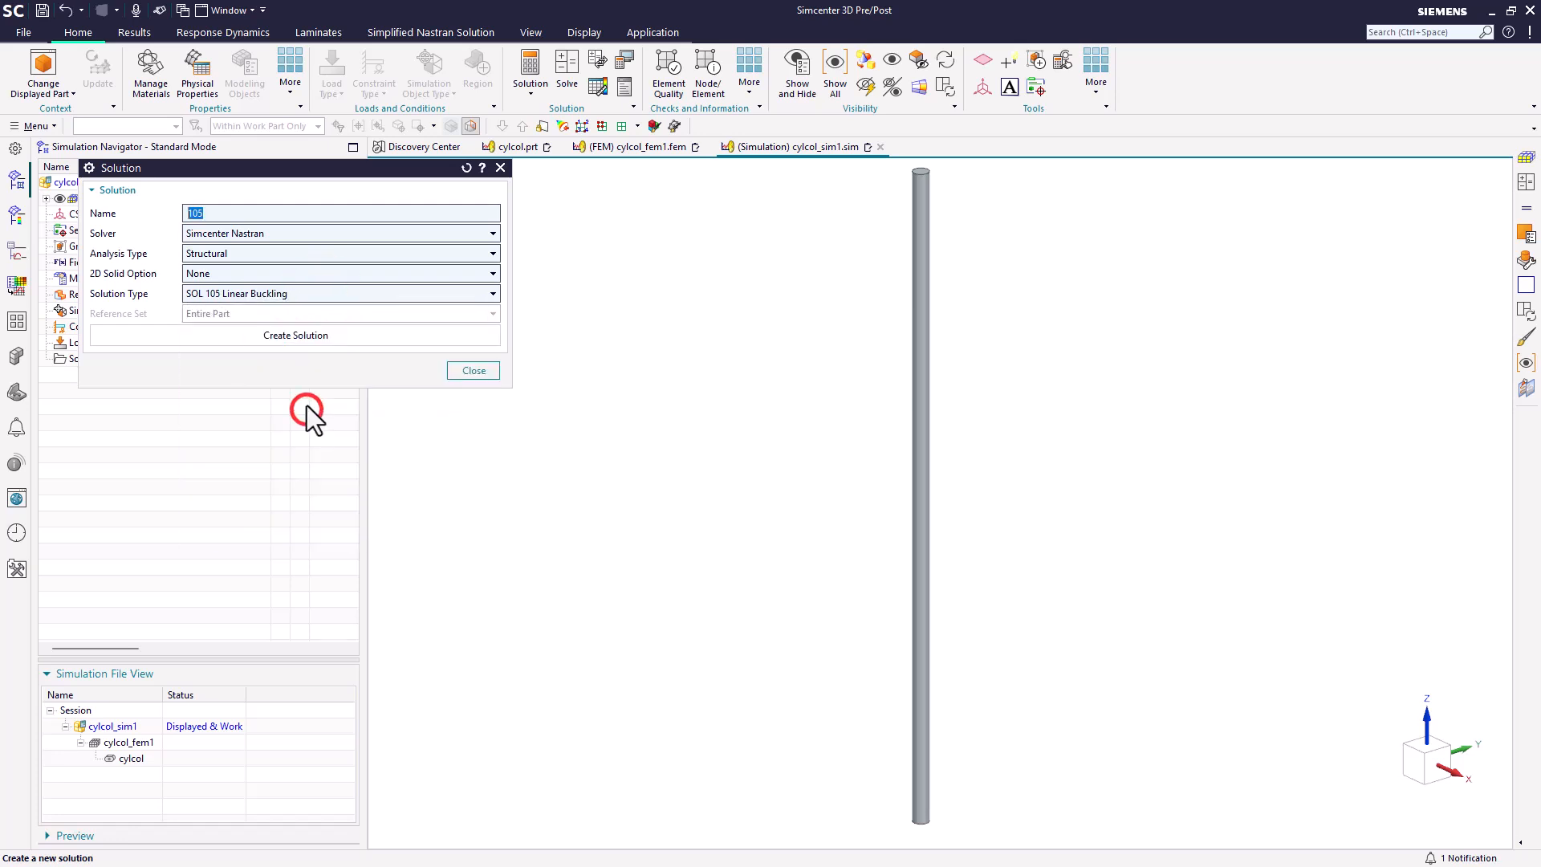
click(315, 335)
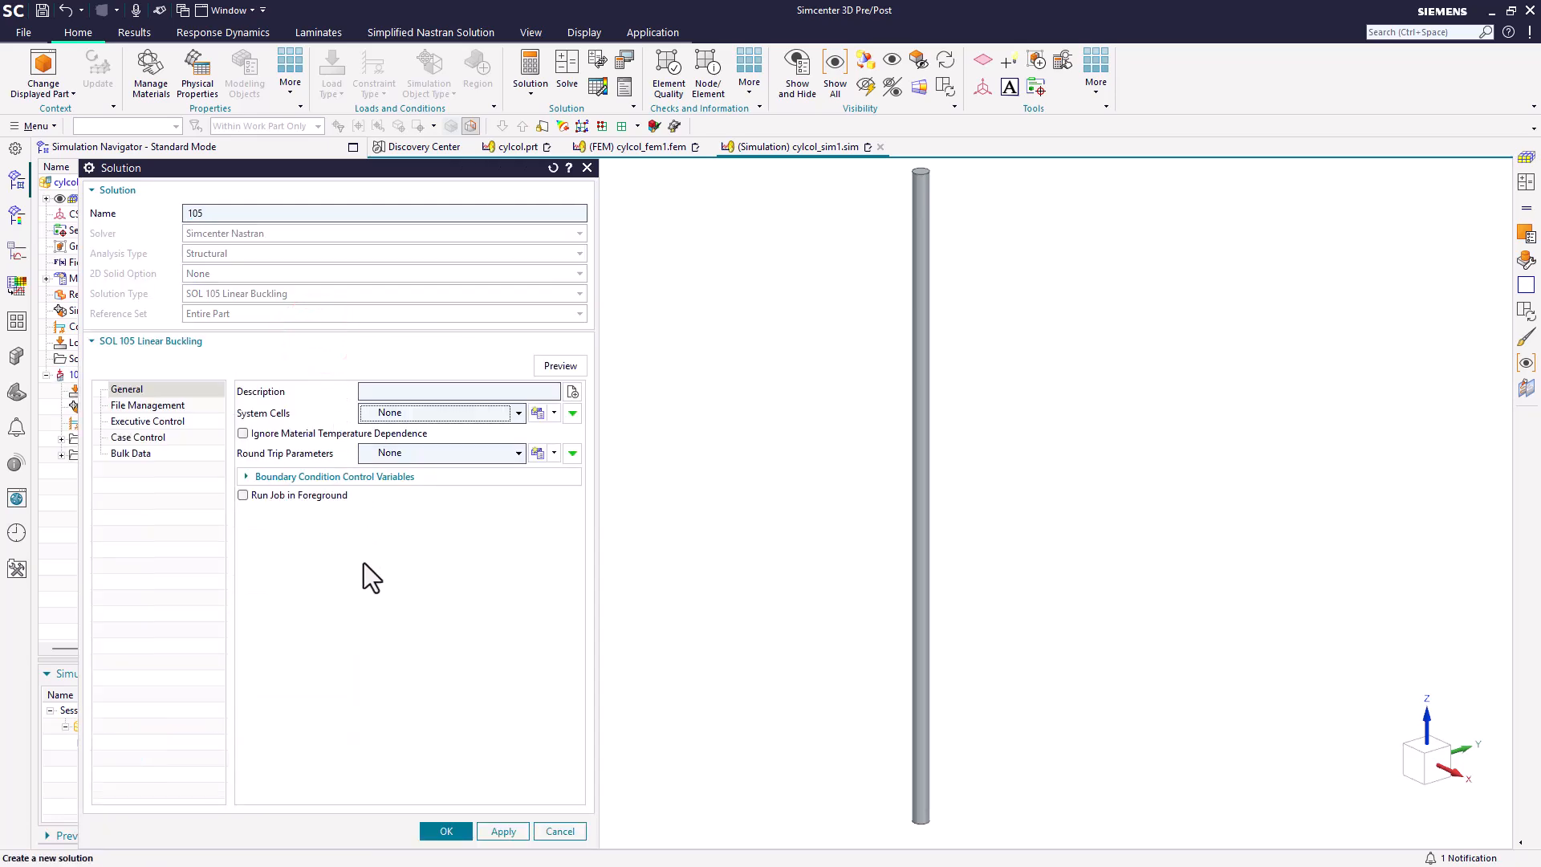
click(446, 831)
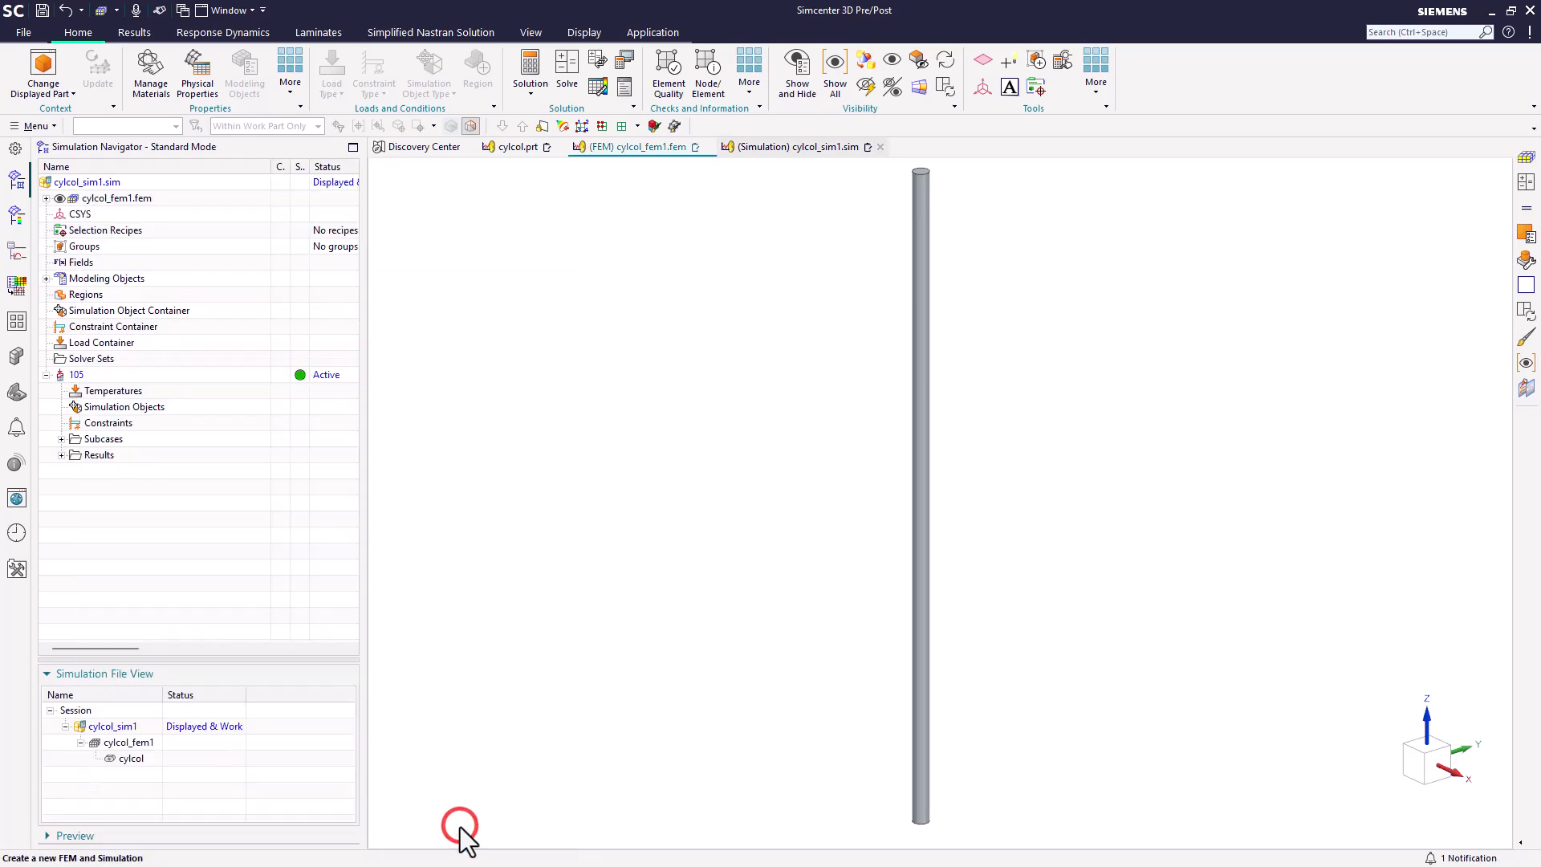
Step: Make cylcol_sim1 the work part and open the buckling method subcase of solution 105 for editing
click(129, 726)
double_click(128, 727)
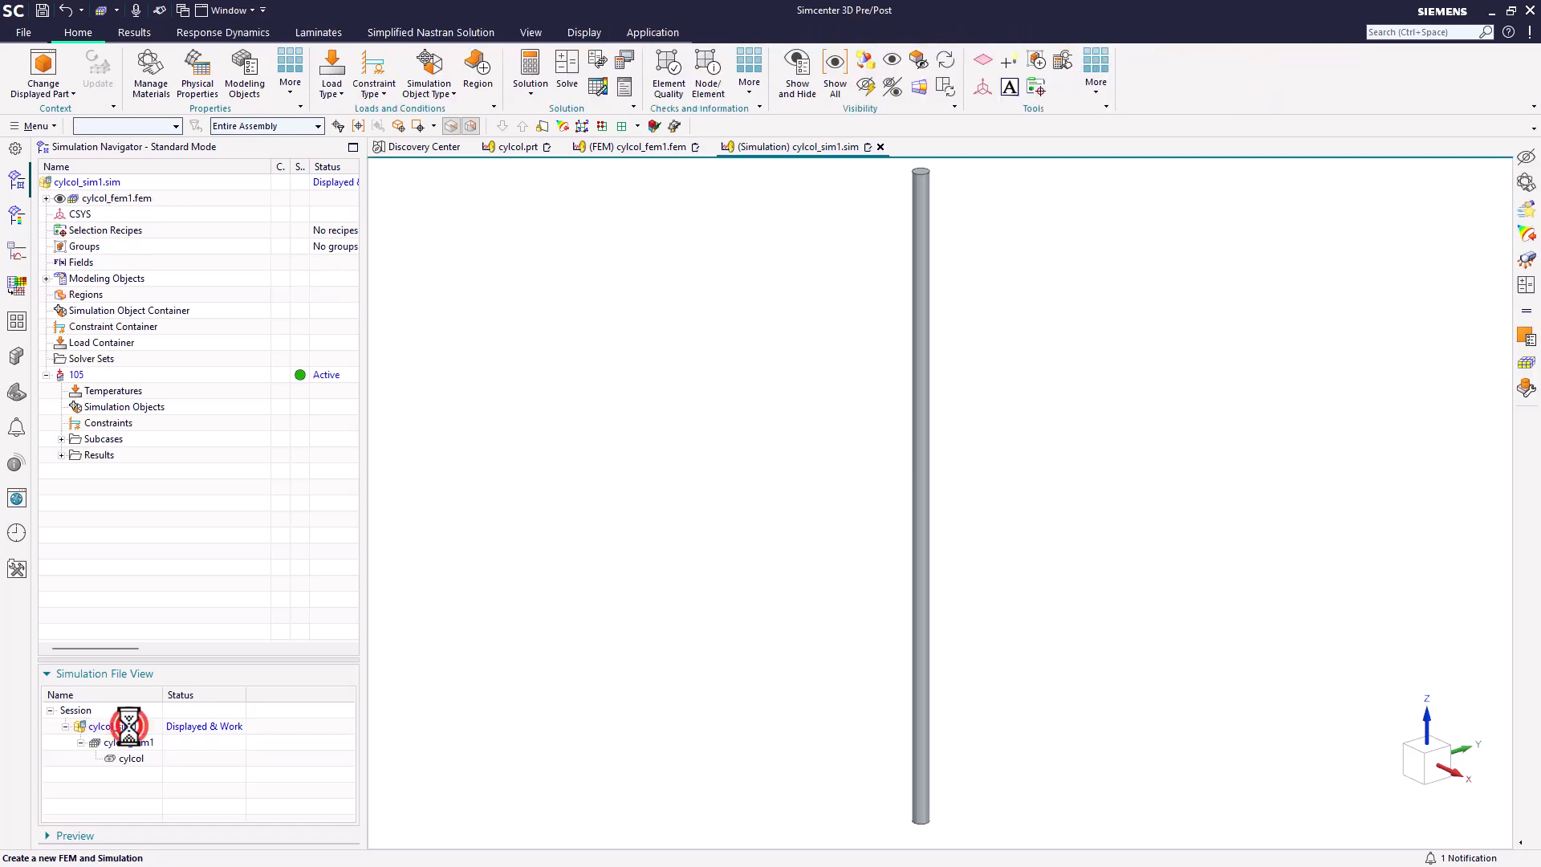
click(61, 439)
click(138, 475)
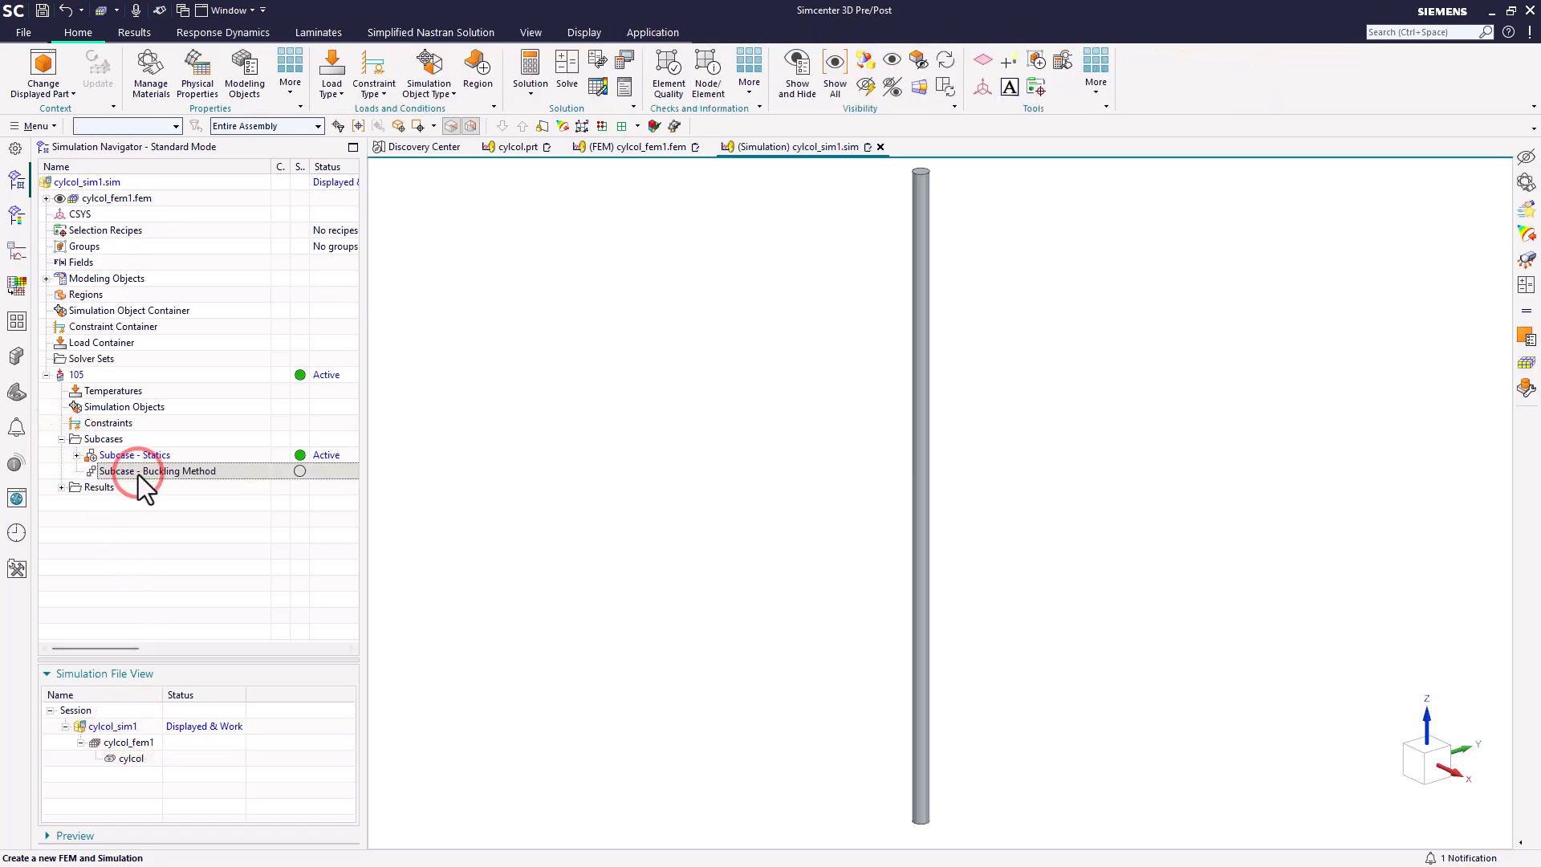
right_click(138, 474)
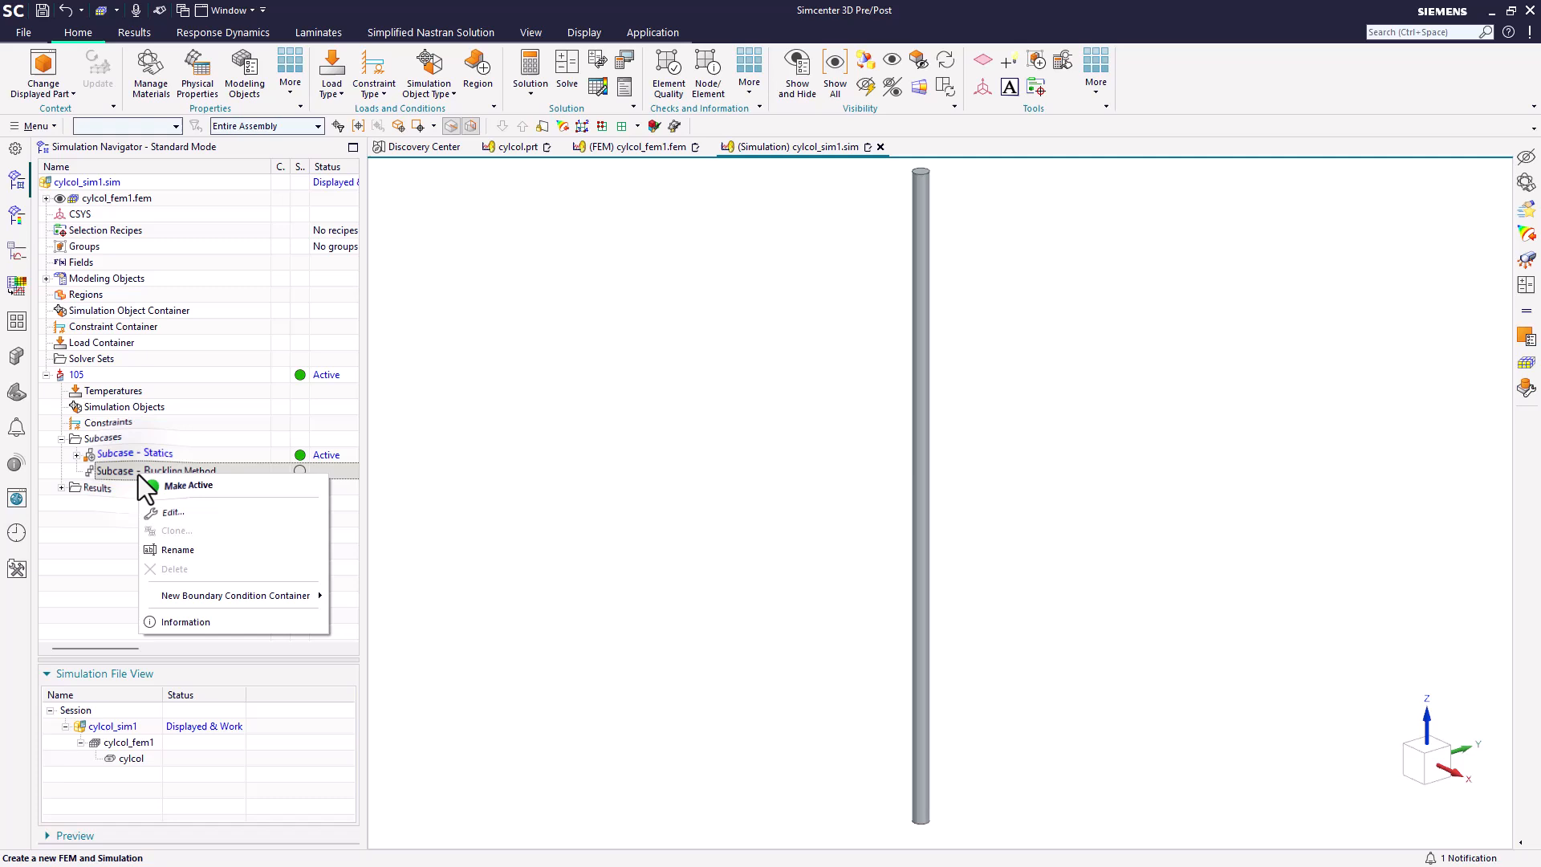
click(165, 512)
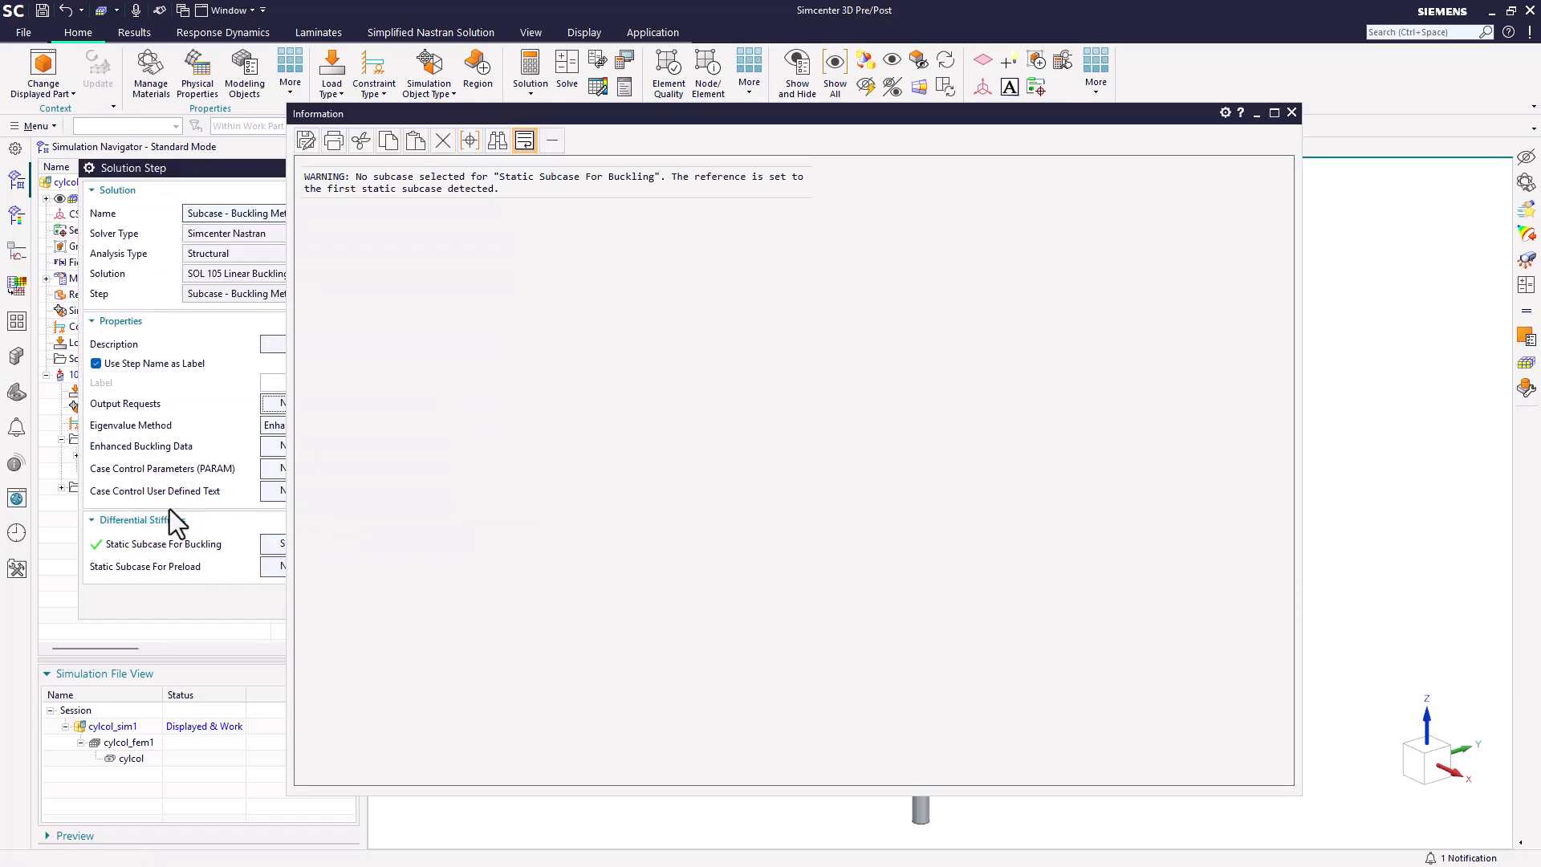
click(1291, 114)
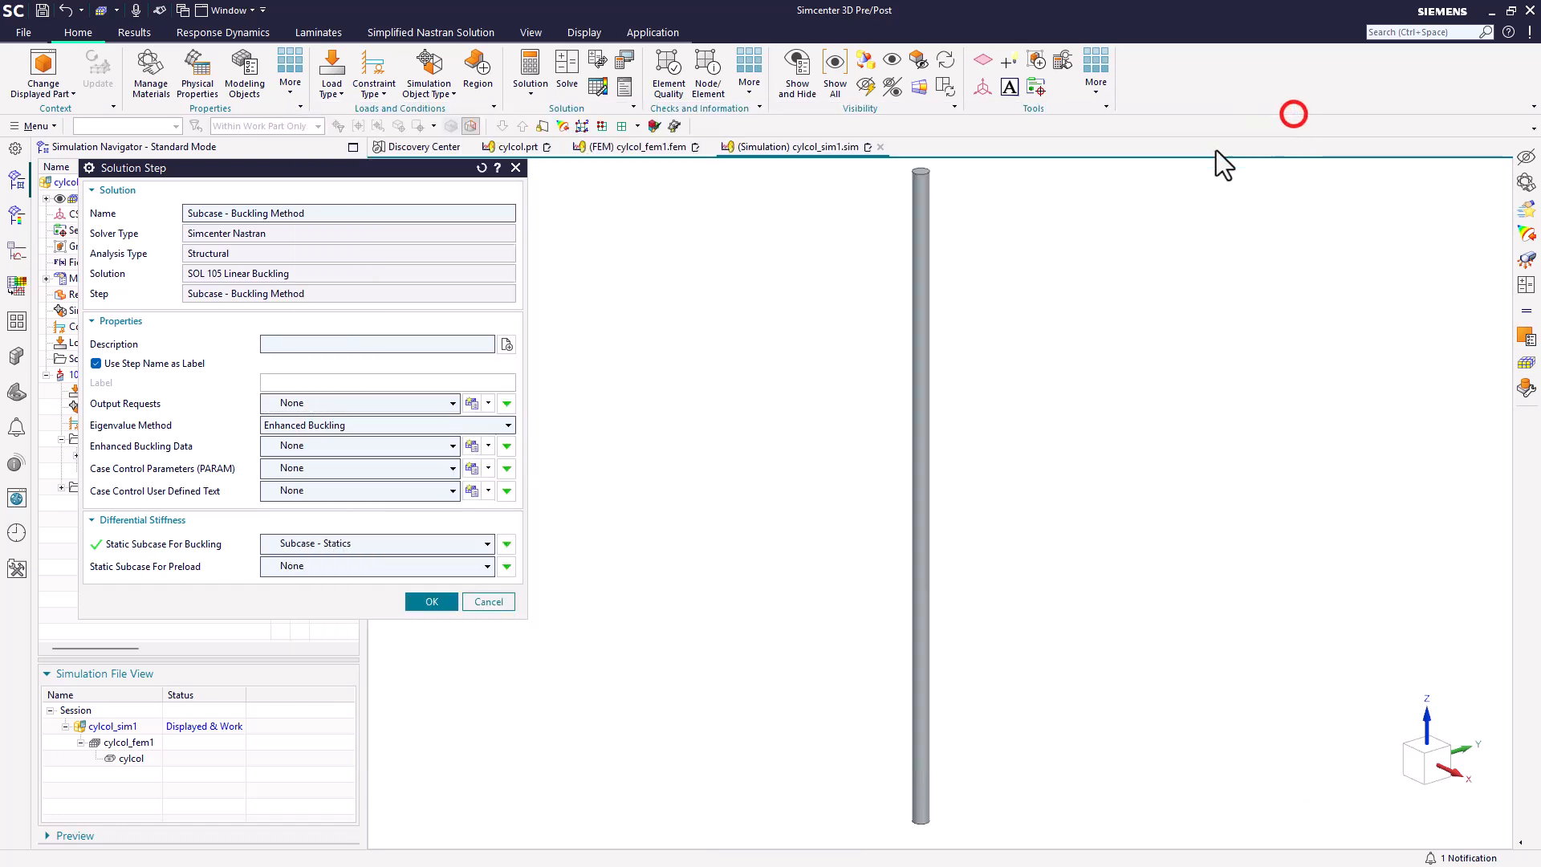
Step: Switch the eigenvalue method to Lanczos to review its real eigenvalue options, and return the method to Enhanced Buckling
click(366, 427)
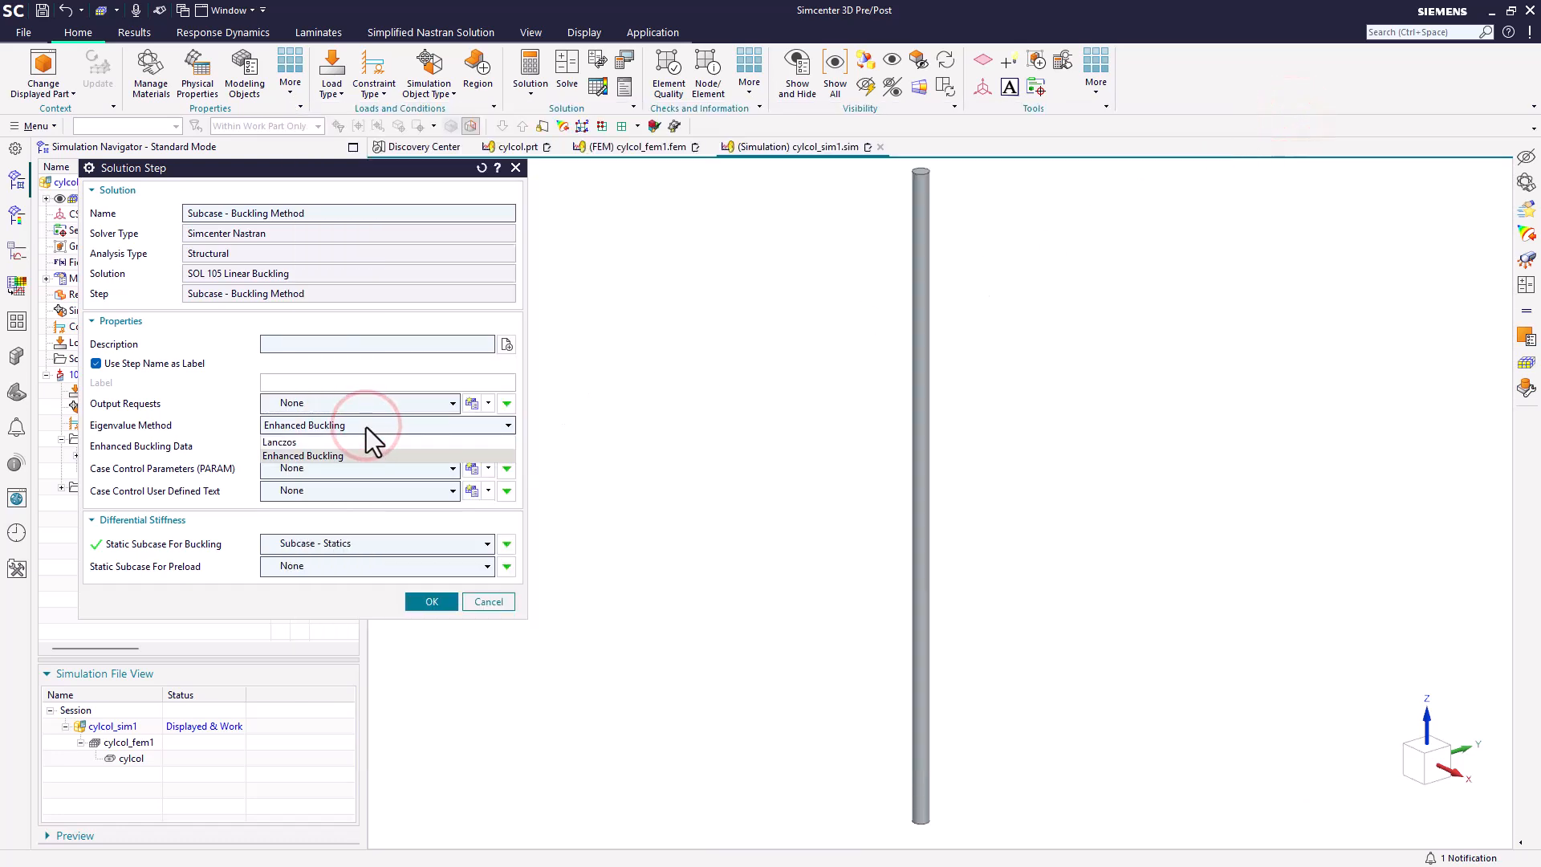
click(353, 440)
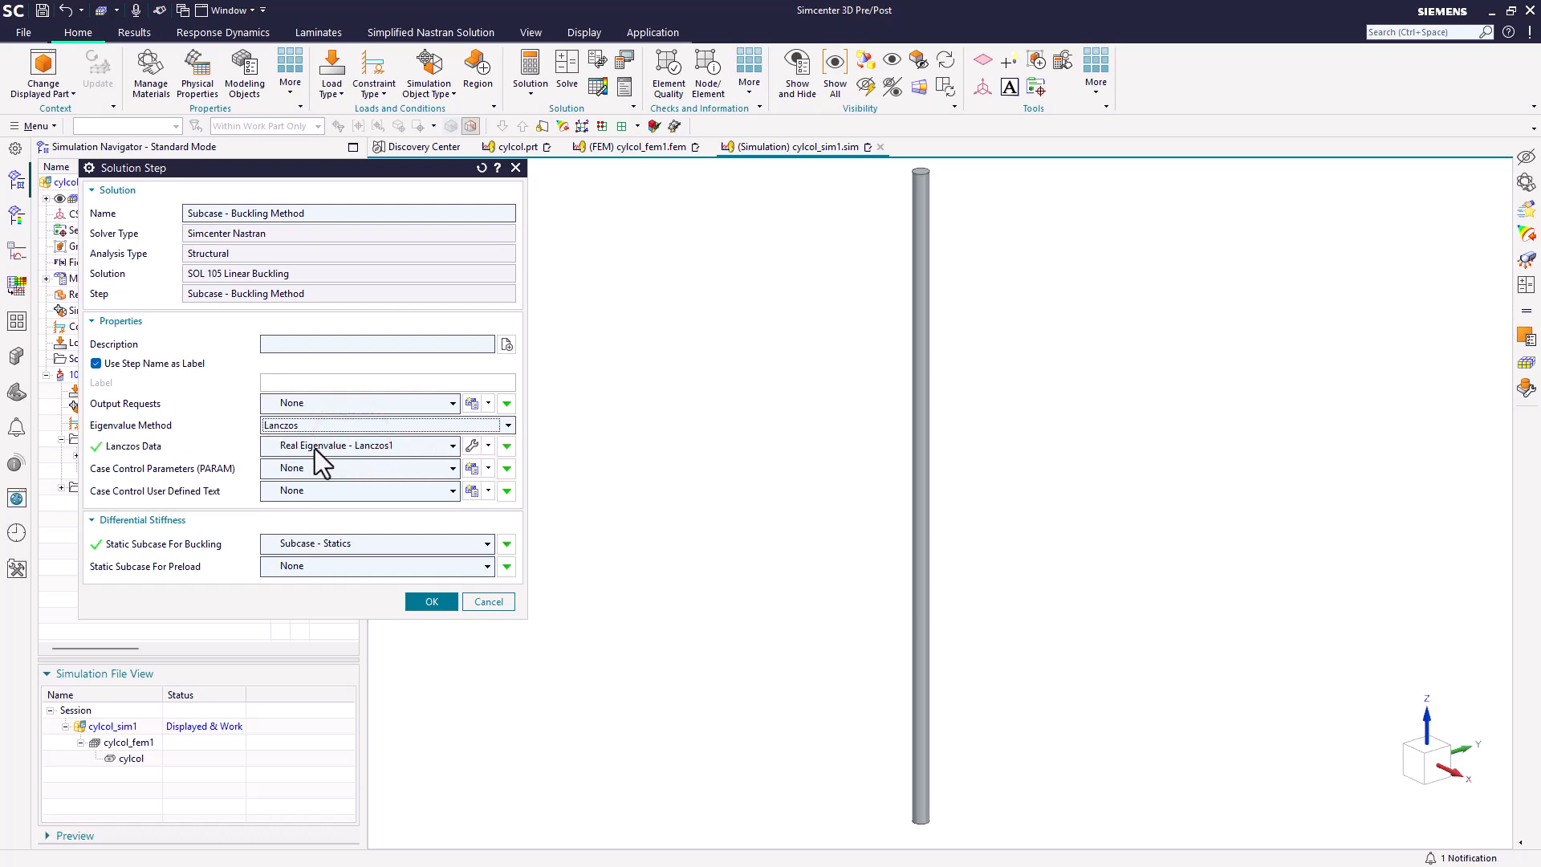
click(472, 446)
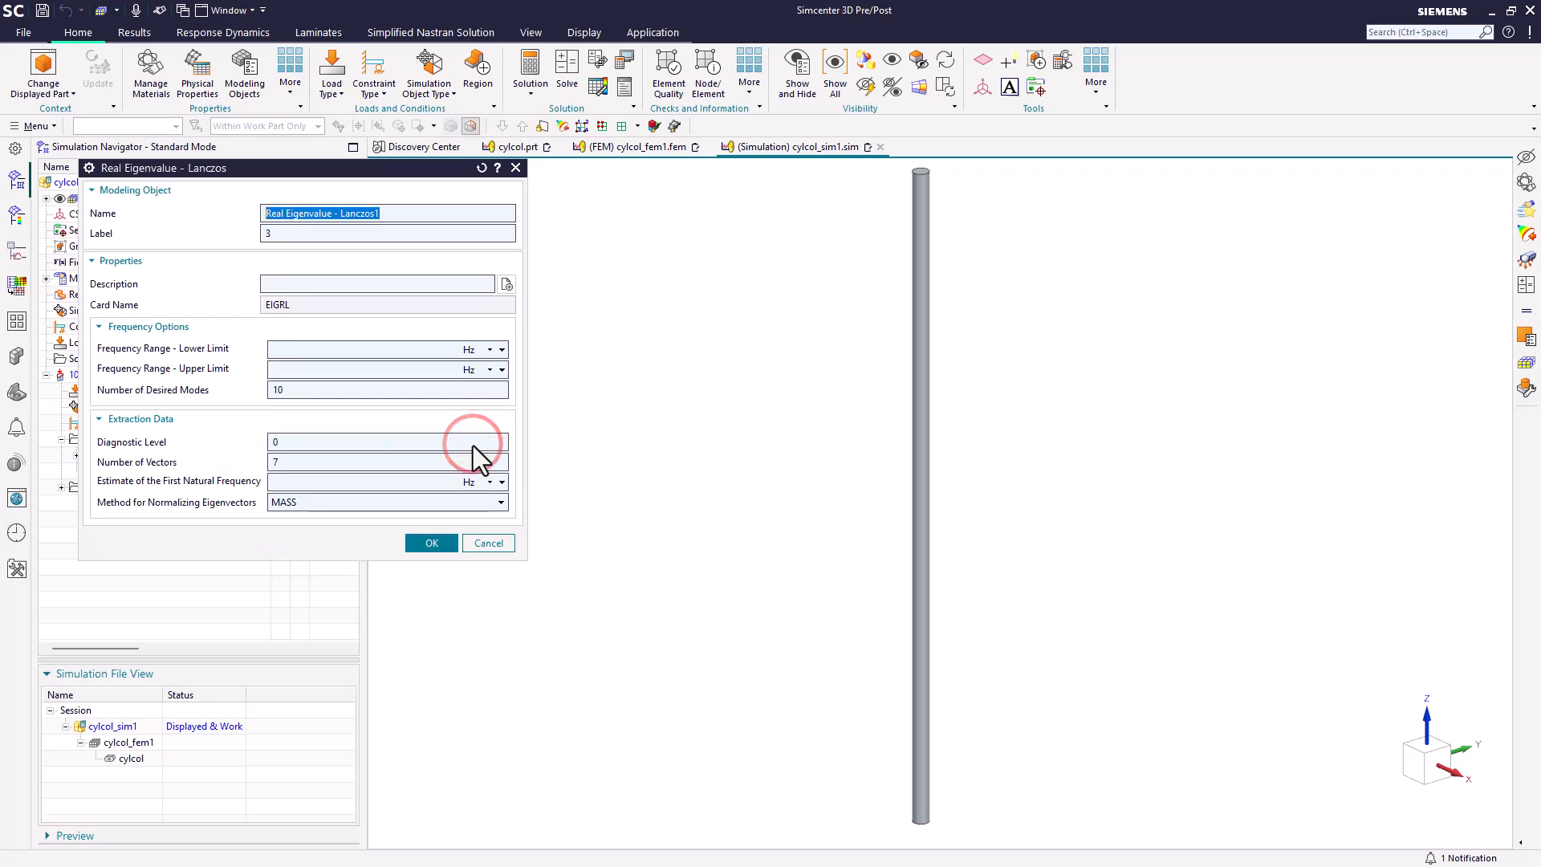
click(498, 543)
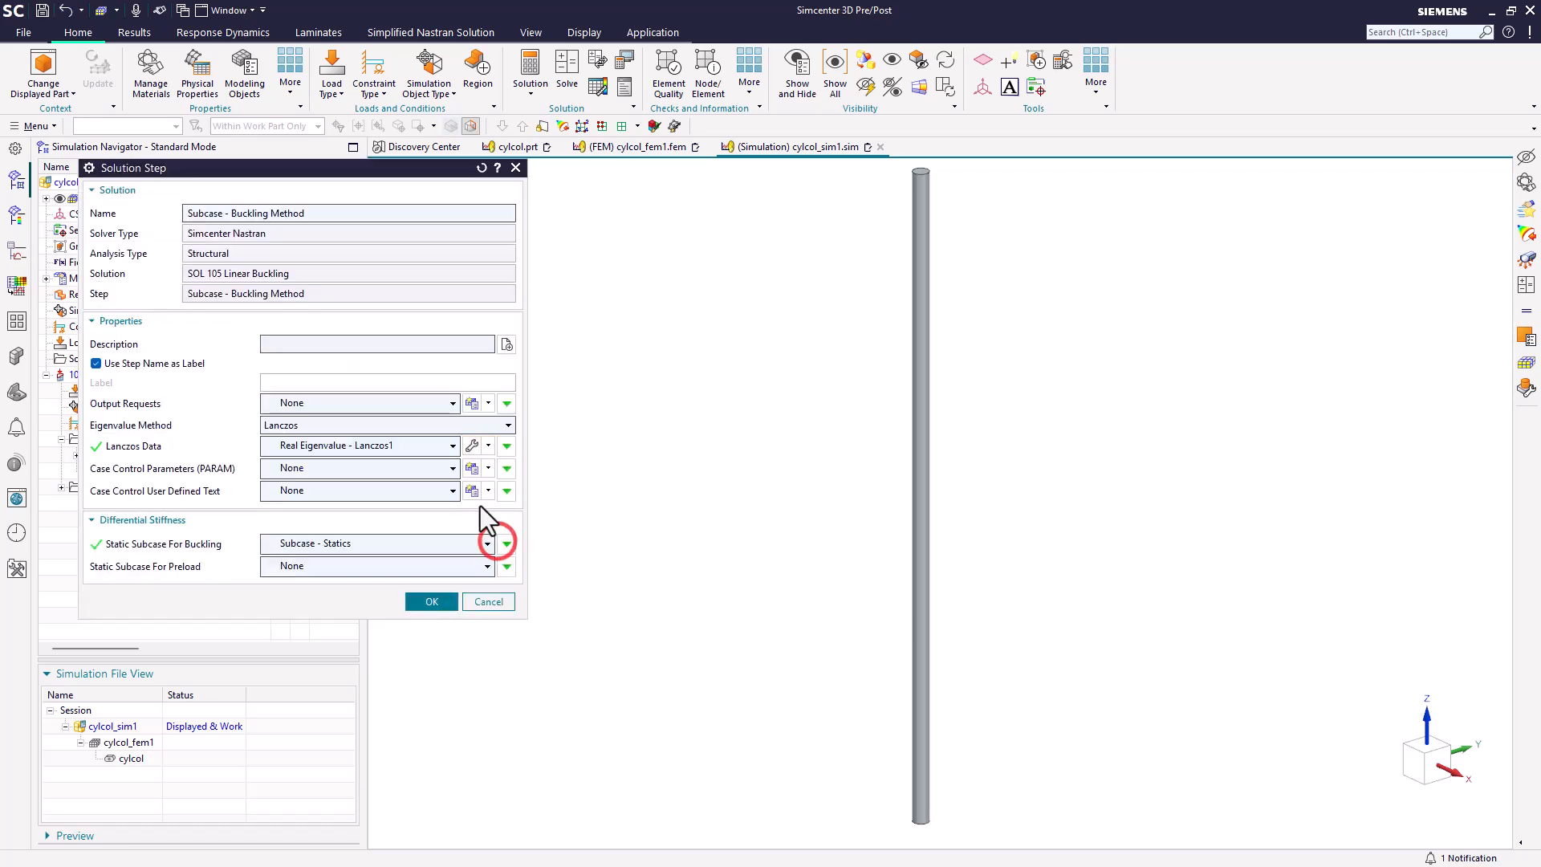
click(450, 427)
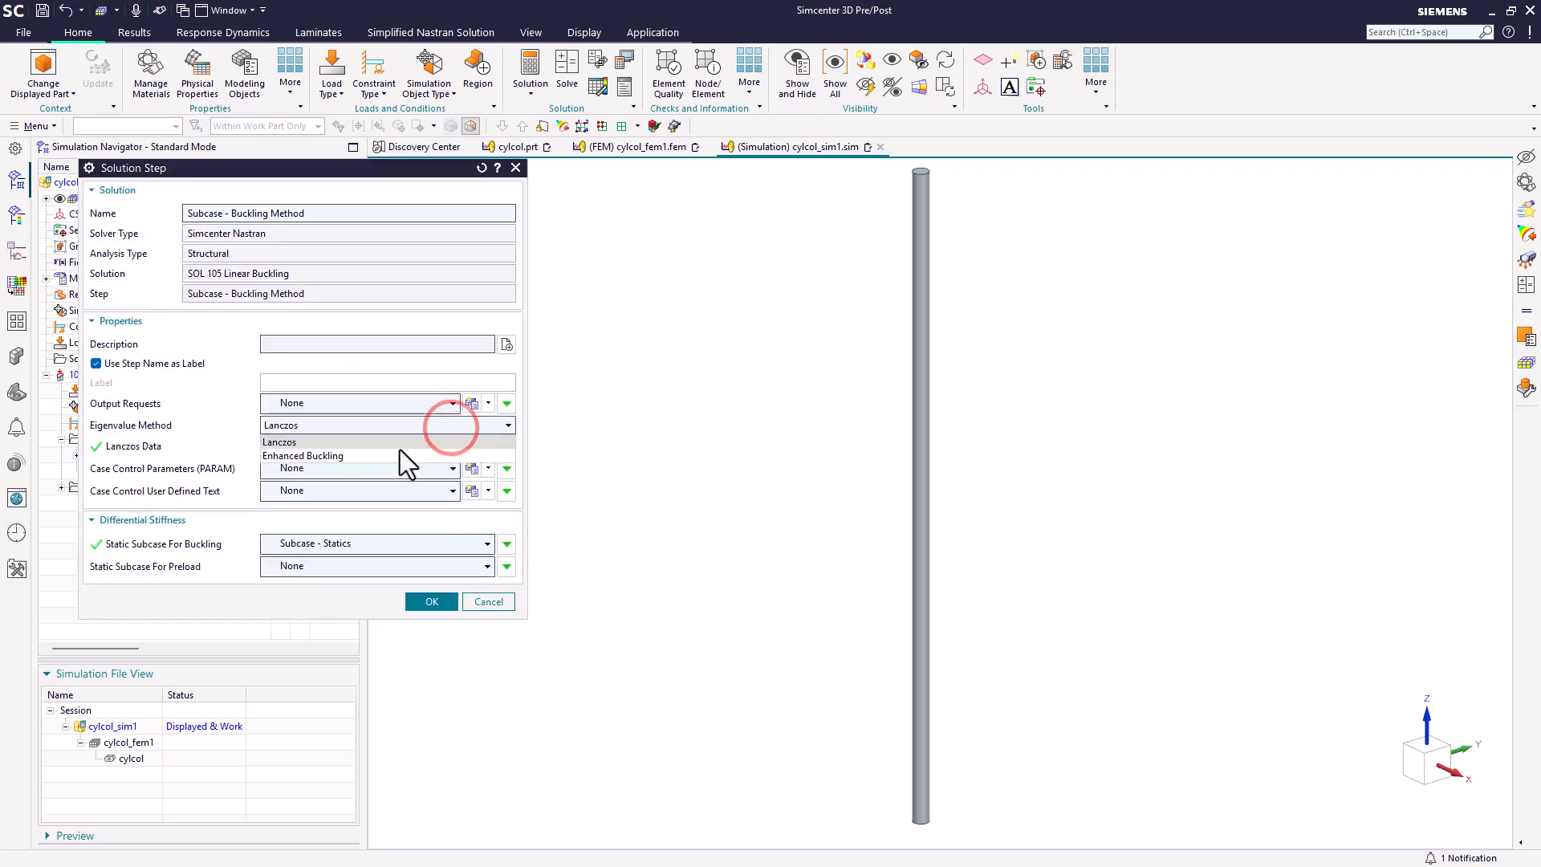
click(398, 454)
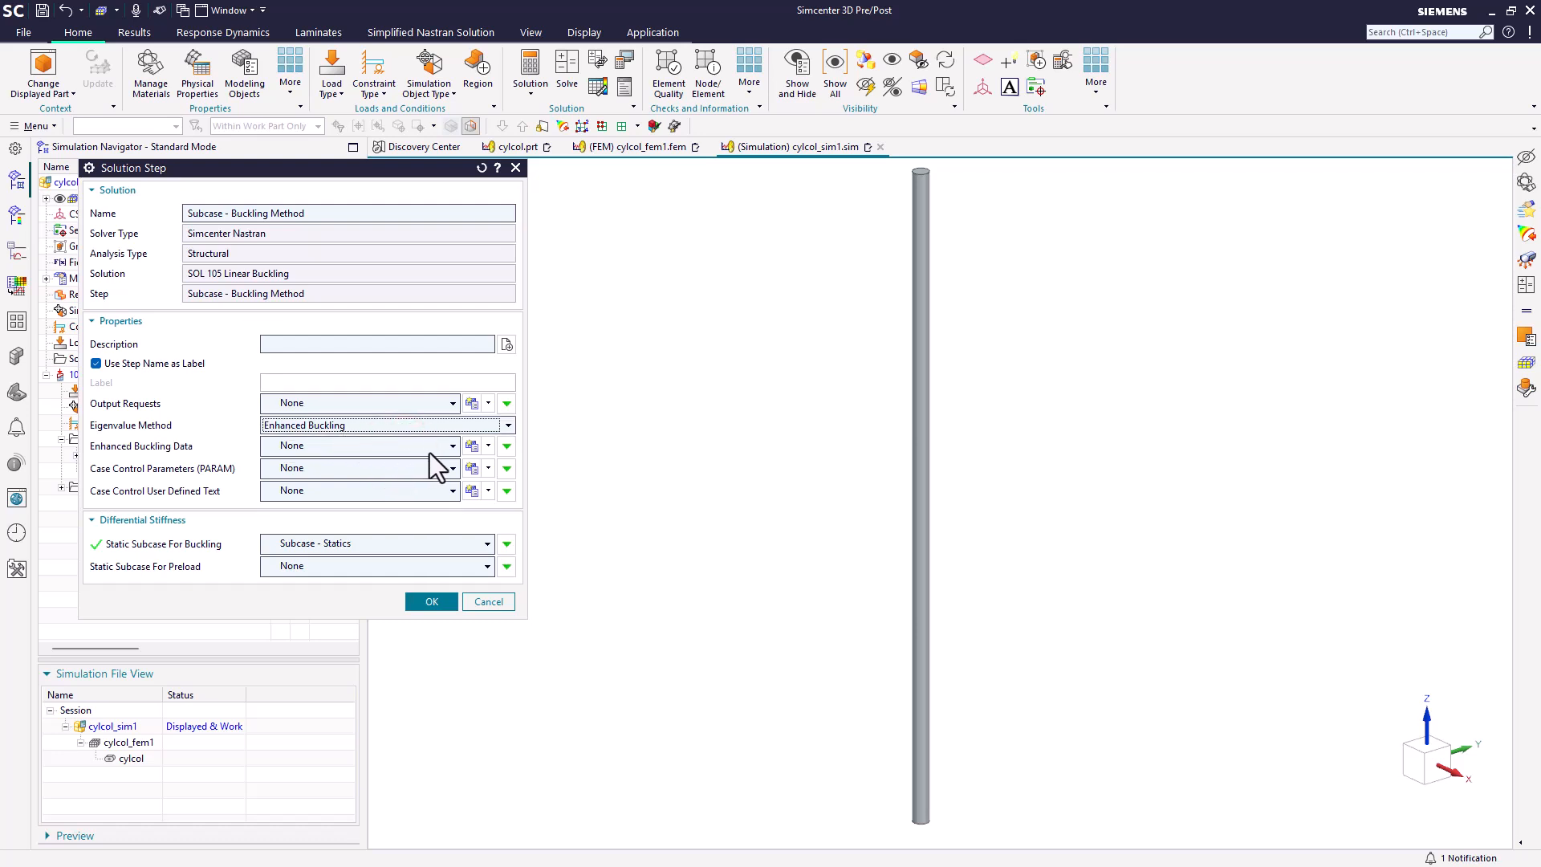
Step: Create an enhanced buckling data object using the Implicitly Restarted Arnoldi extraction method with 1 desired eigenvalue
click(472, 446)
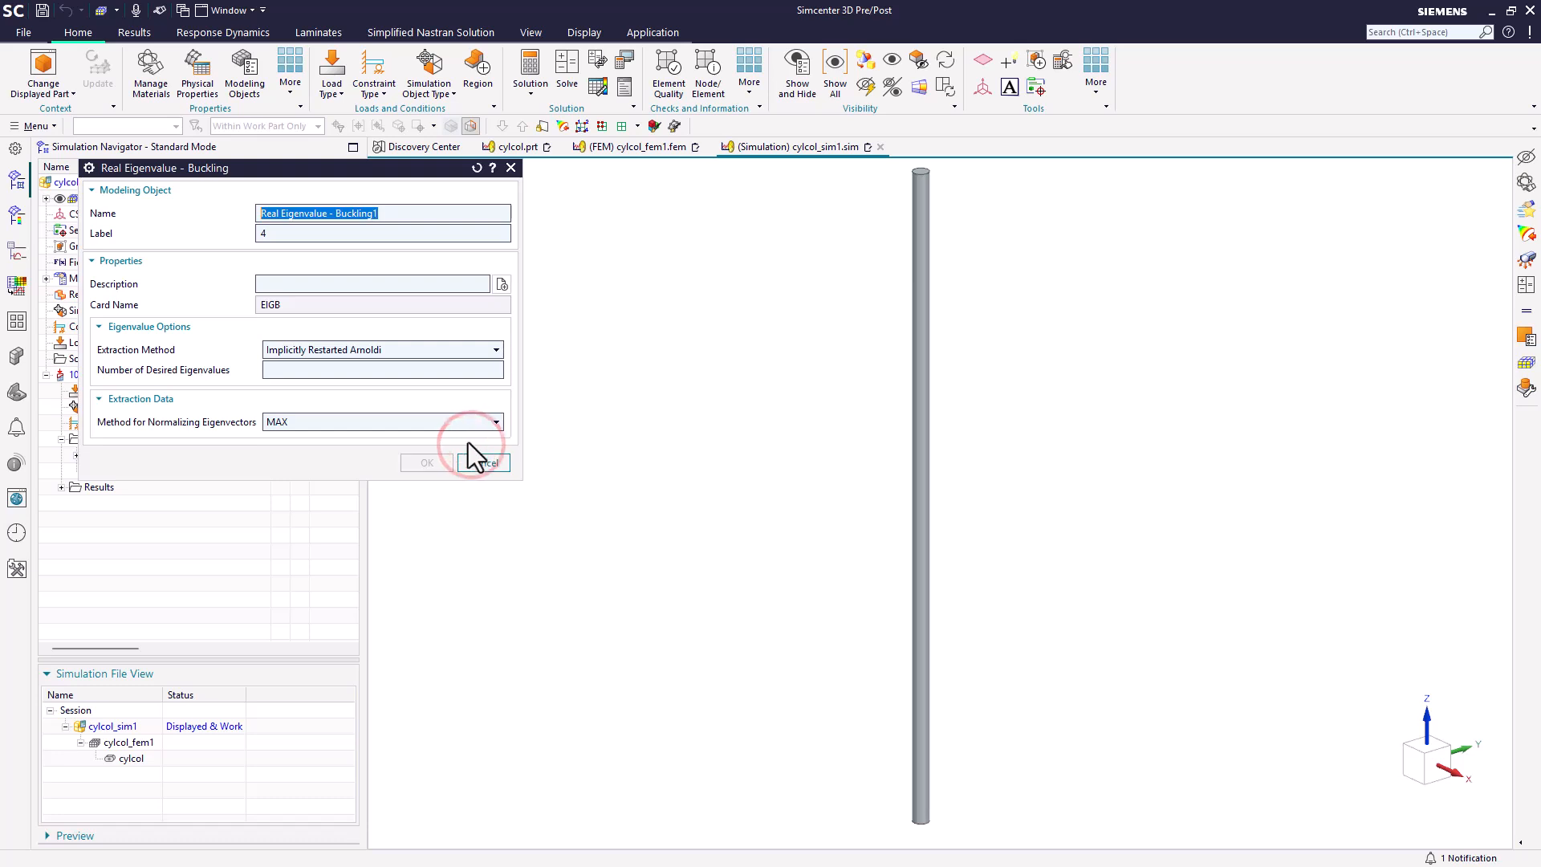
click(415, 349)
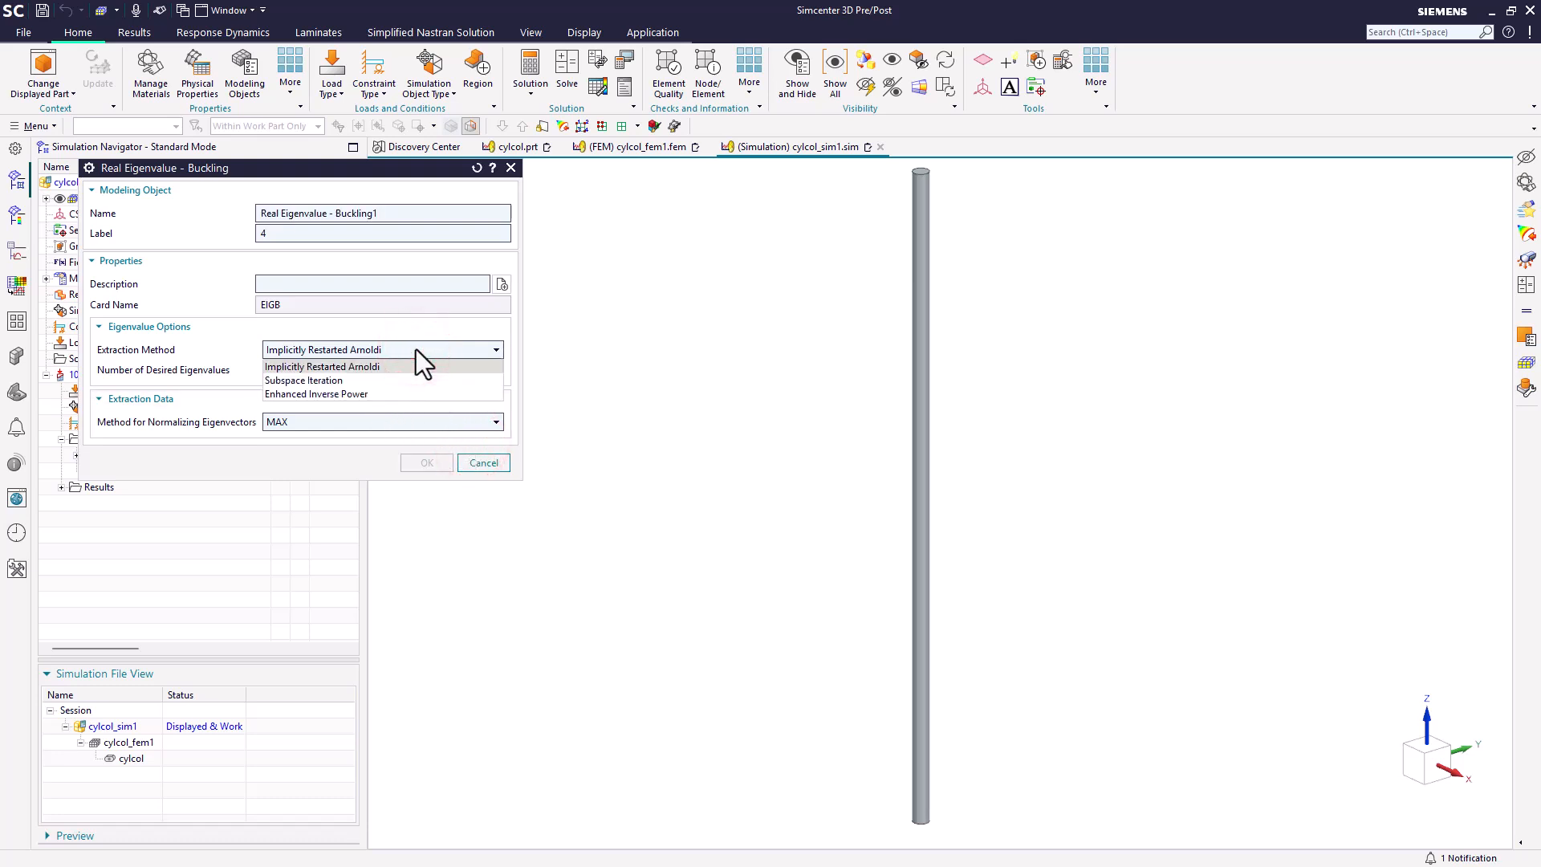
click(416, 349)
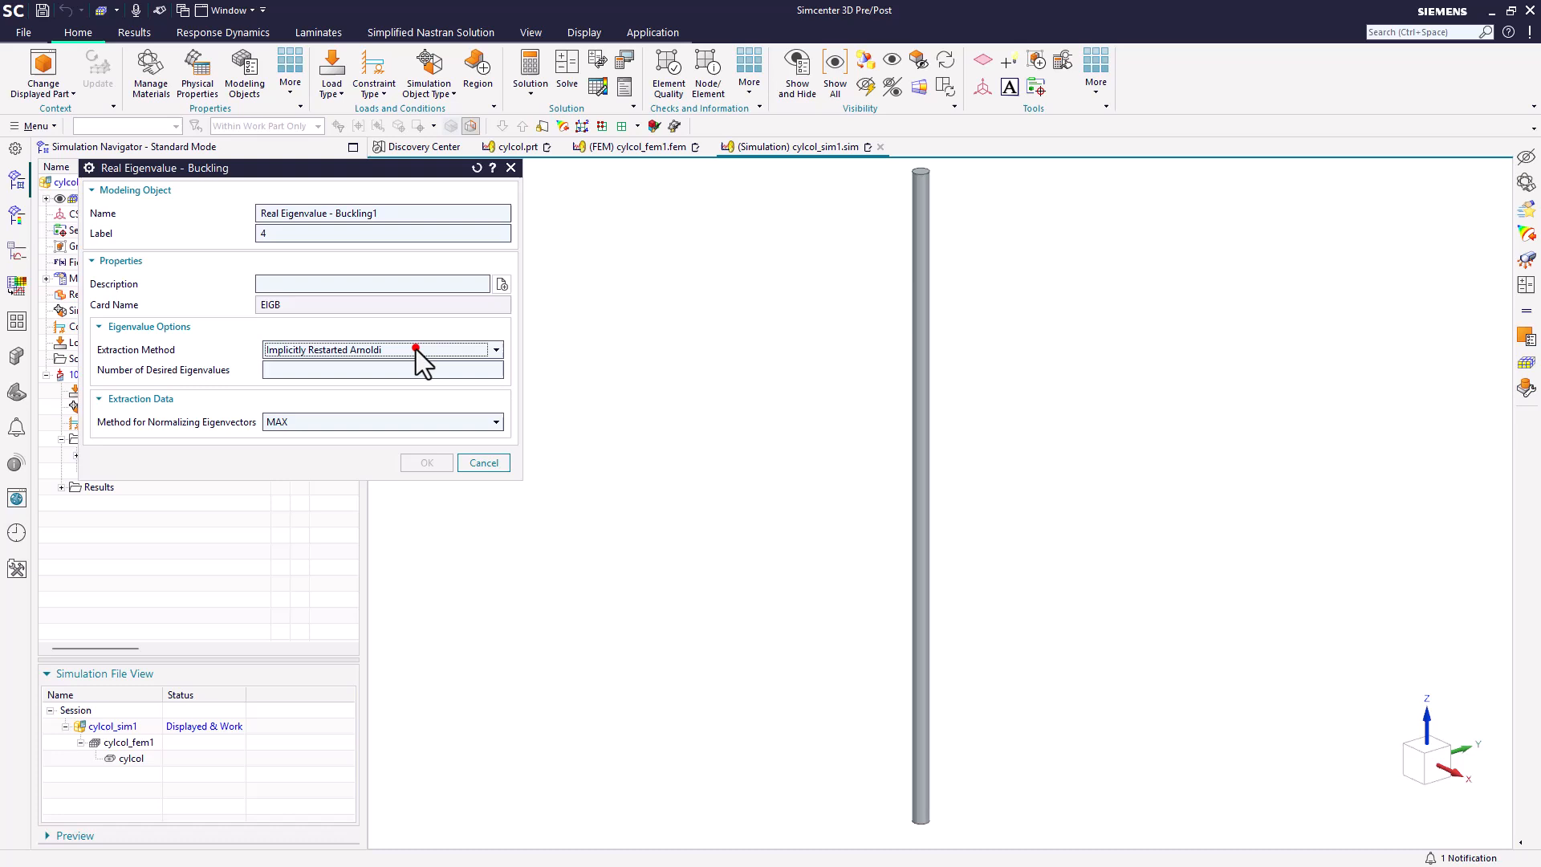
click(359, 369)
text(1)
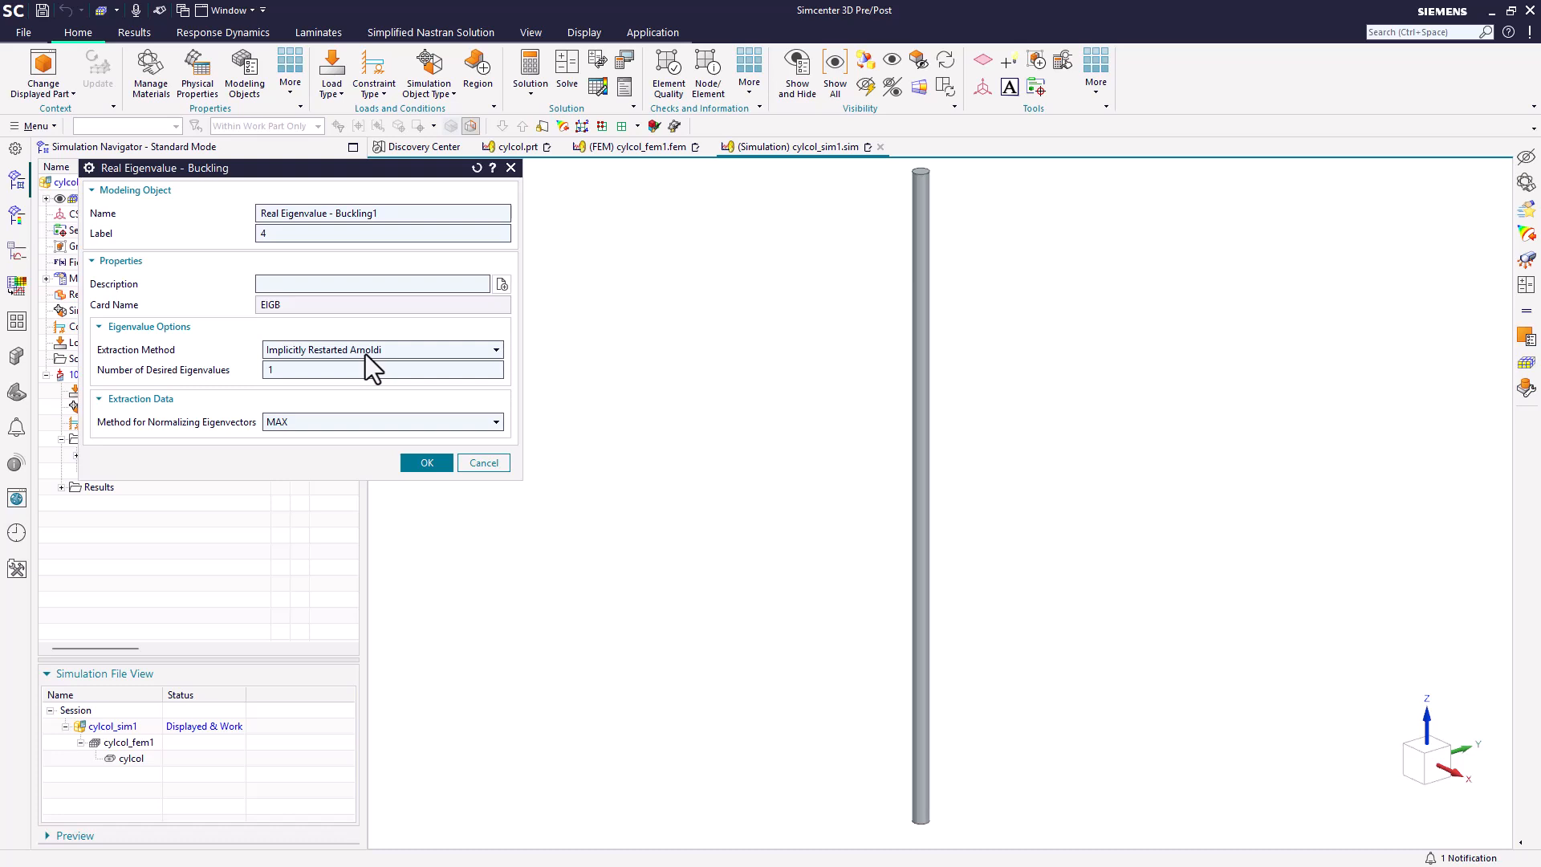
Step: Consult the online help on the subspace iteration, implicitly restarted Arnoldi, enhanced inverse power and Lanczos eigenvalue extraction methods
click(493, 167)
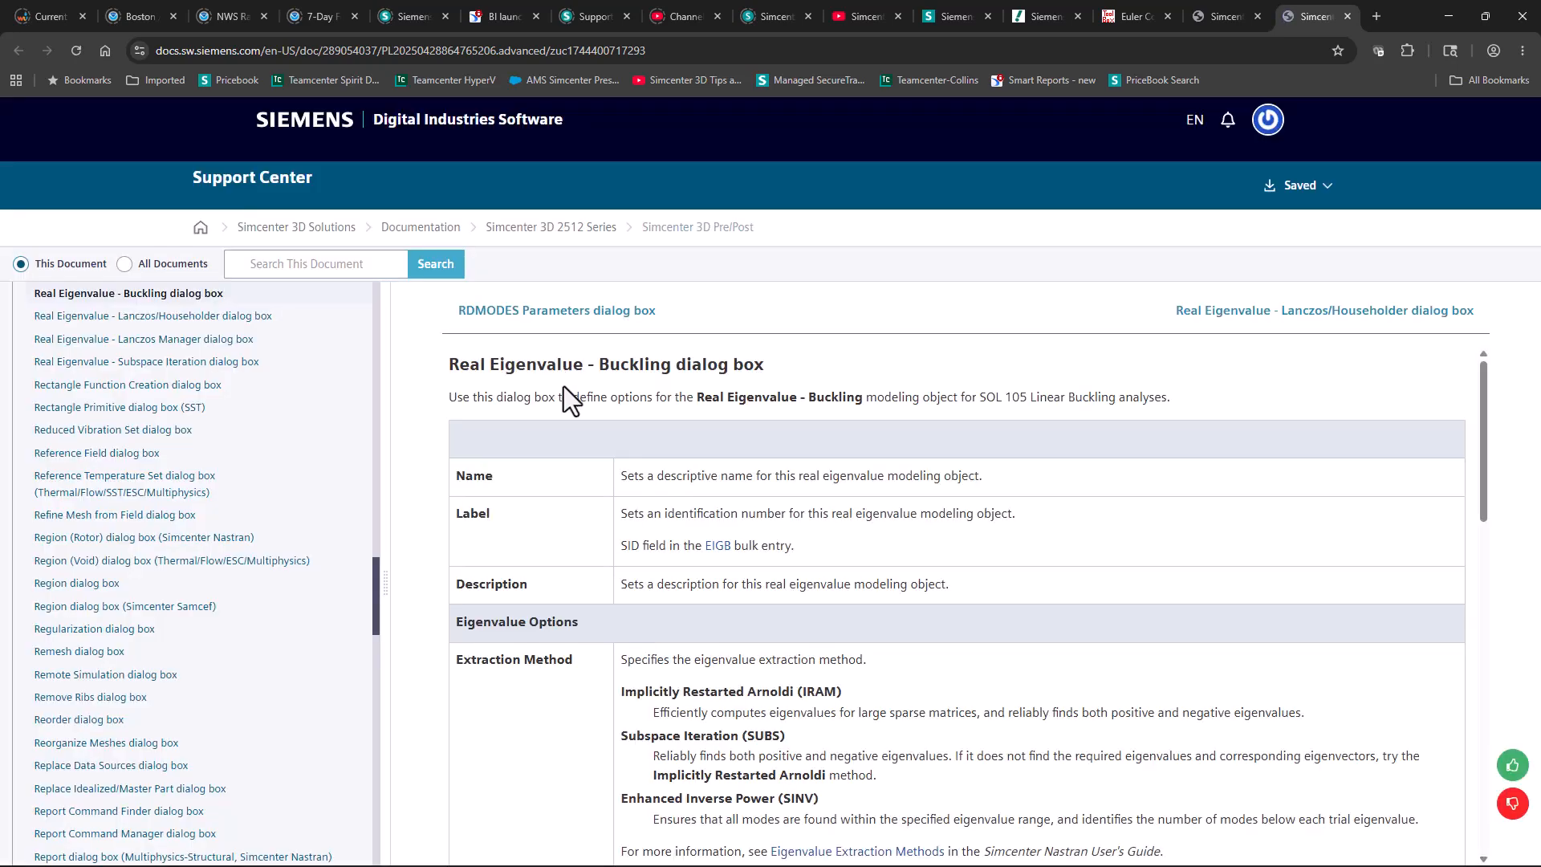
scroll(604, 461, down, 2)
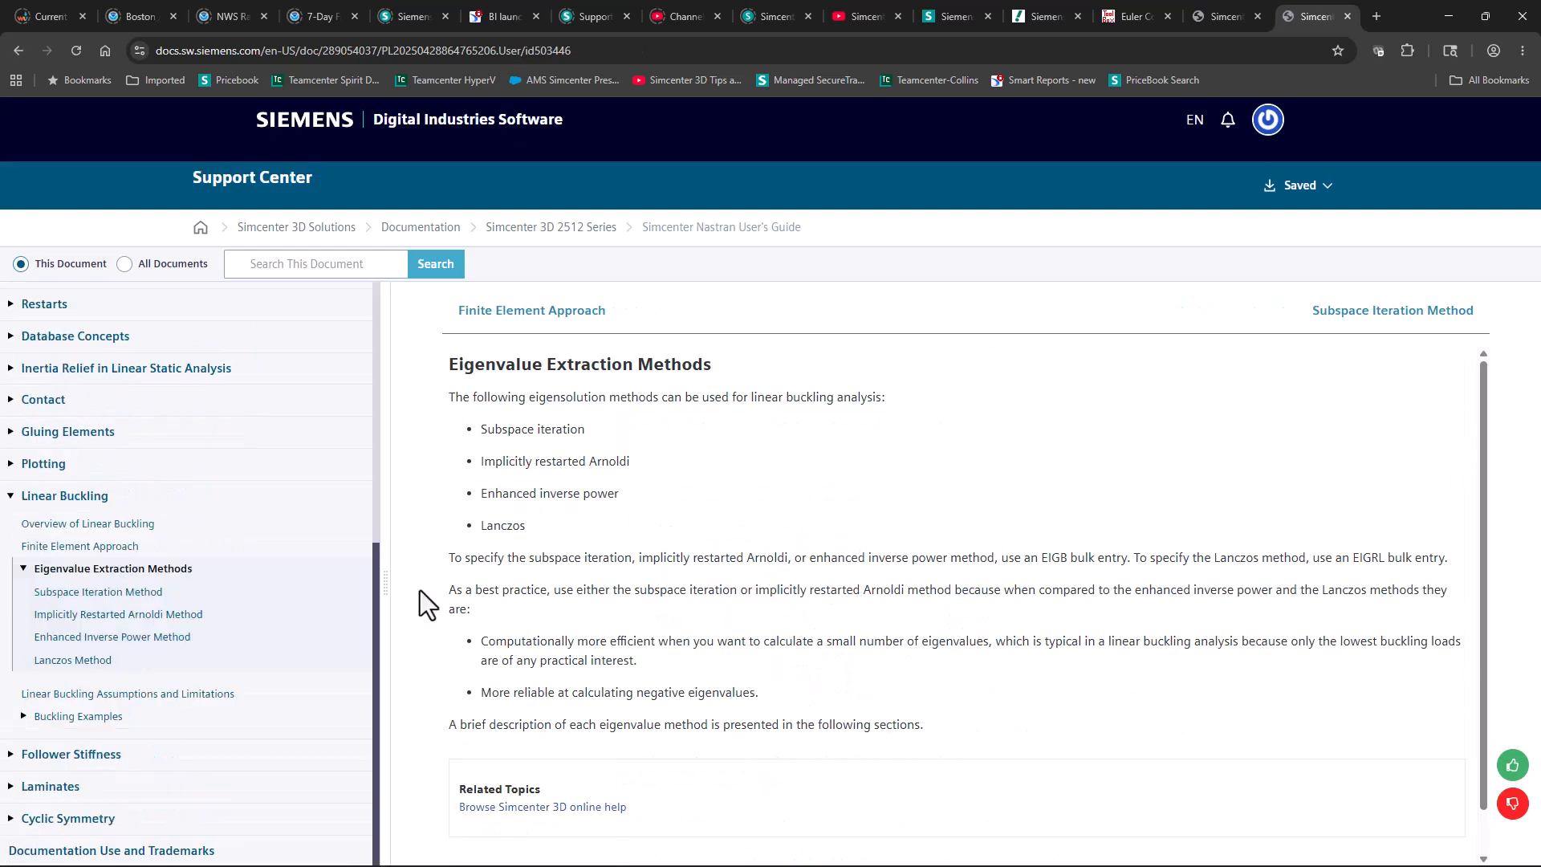
click(123, 594)
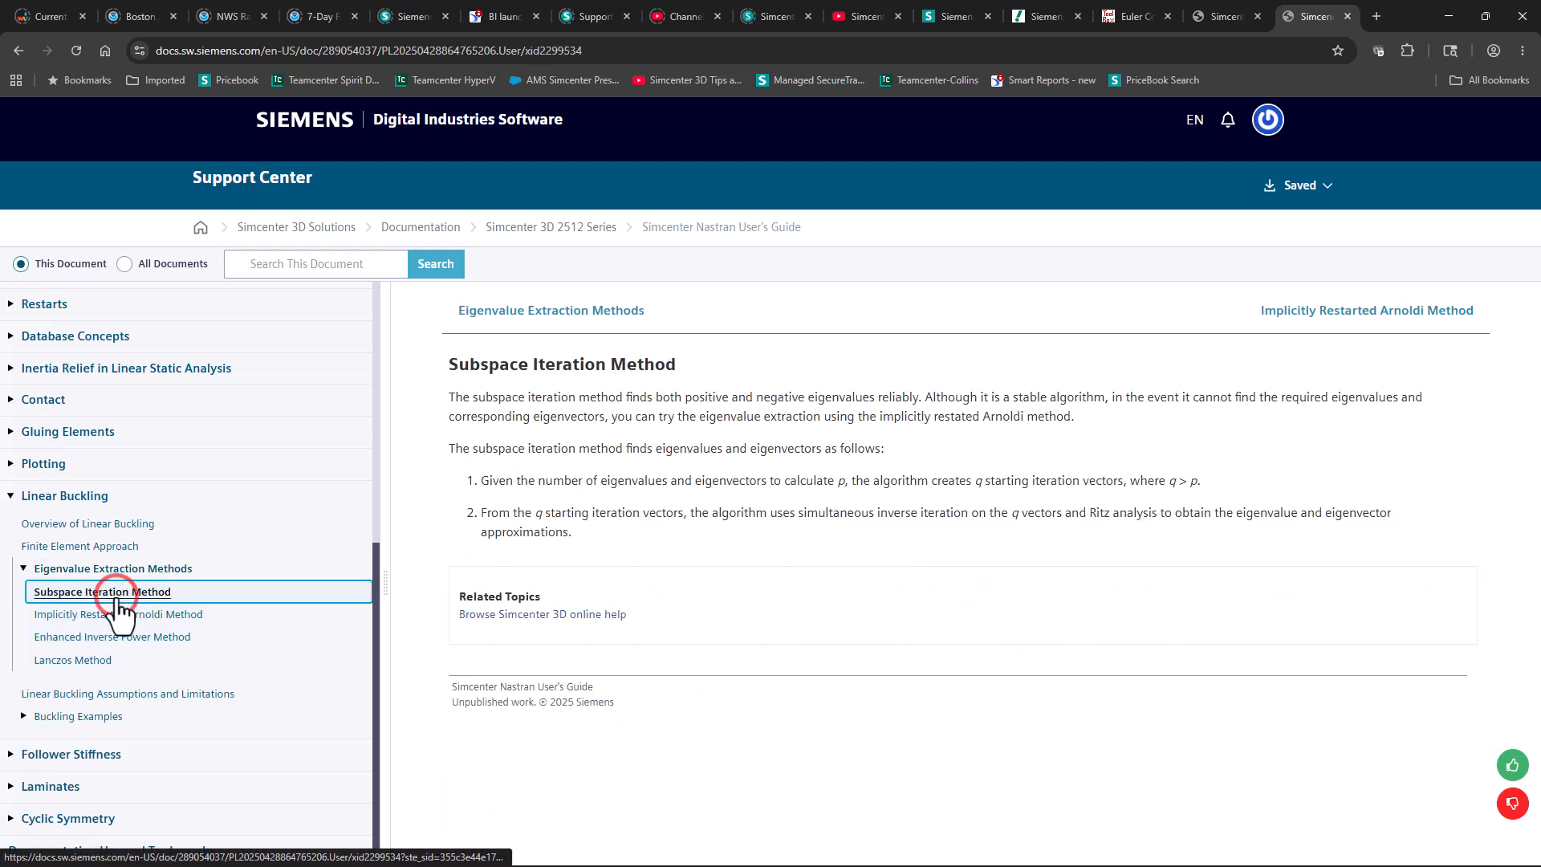
click(114, 615)
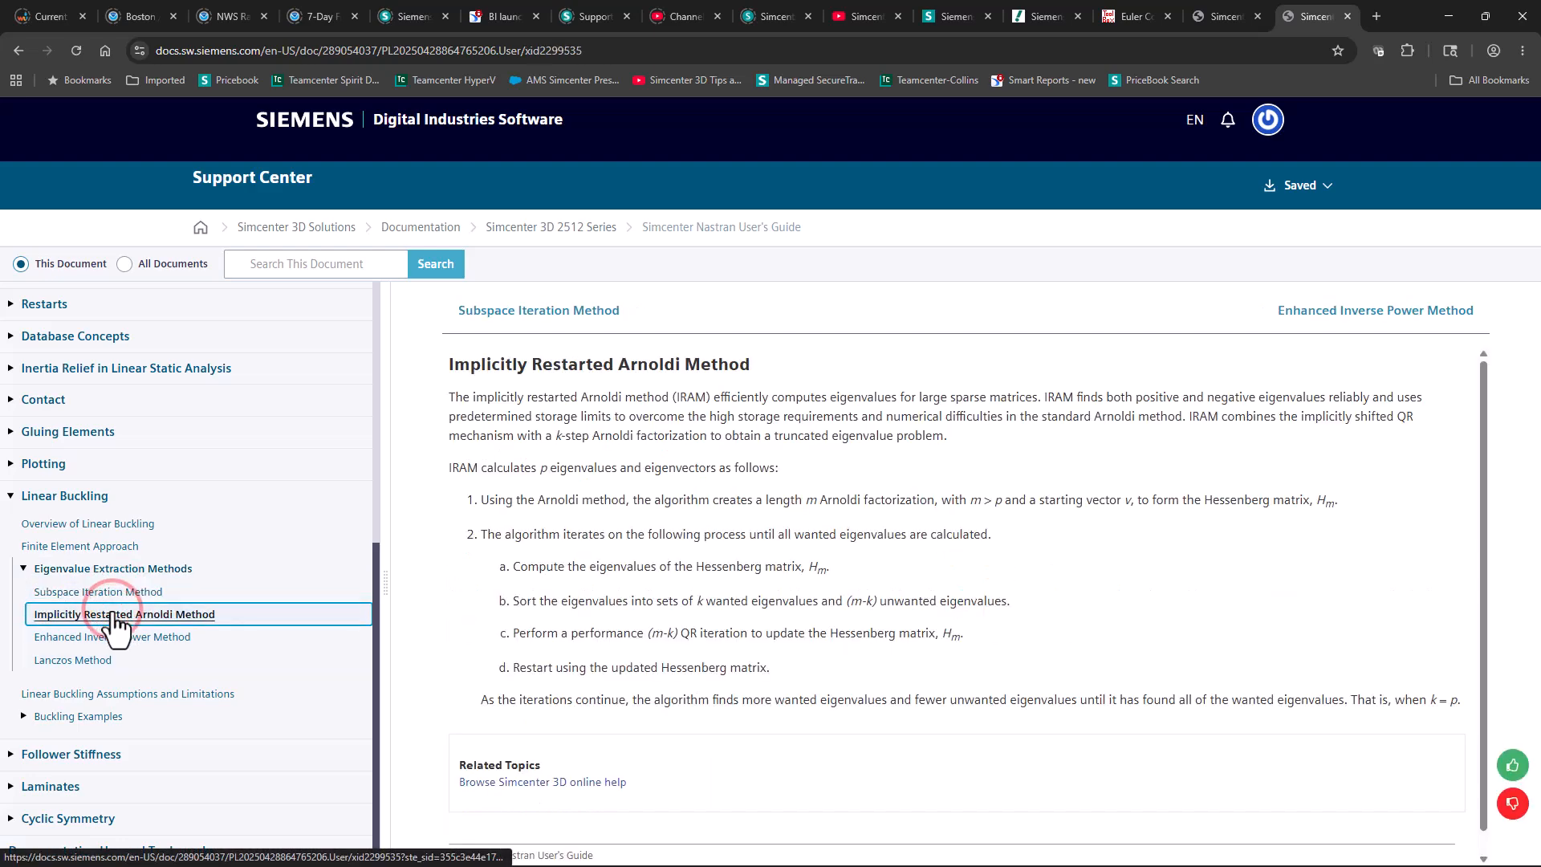
click(112, 638)
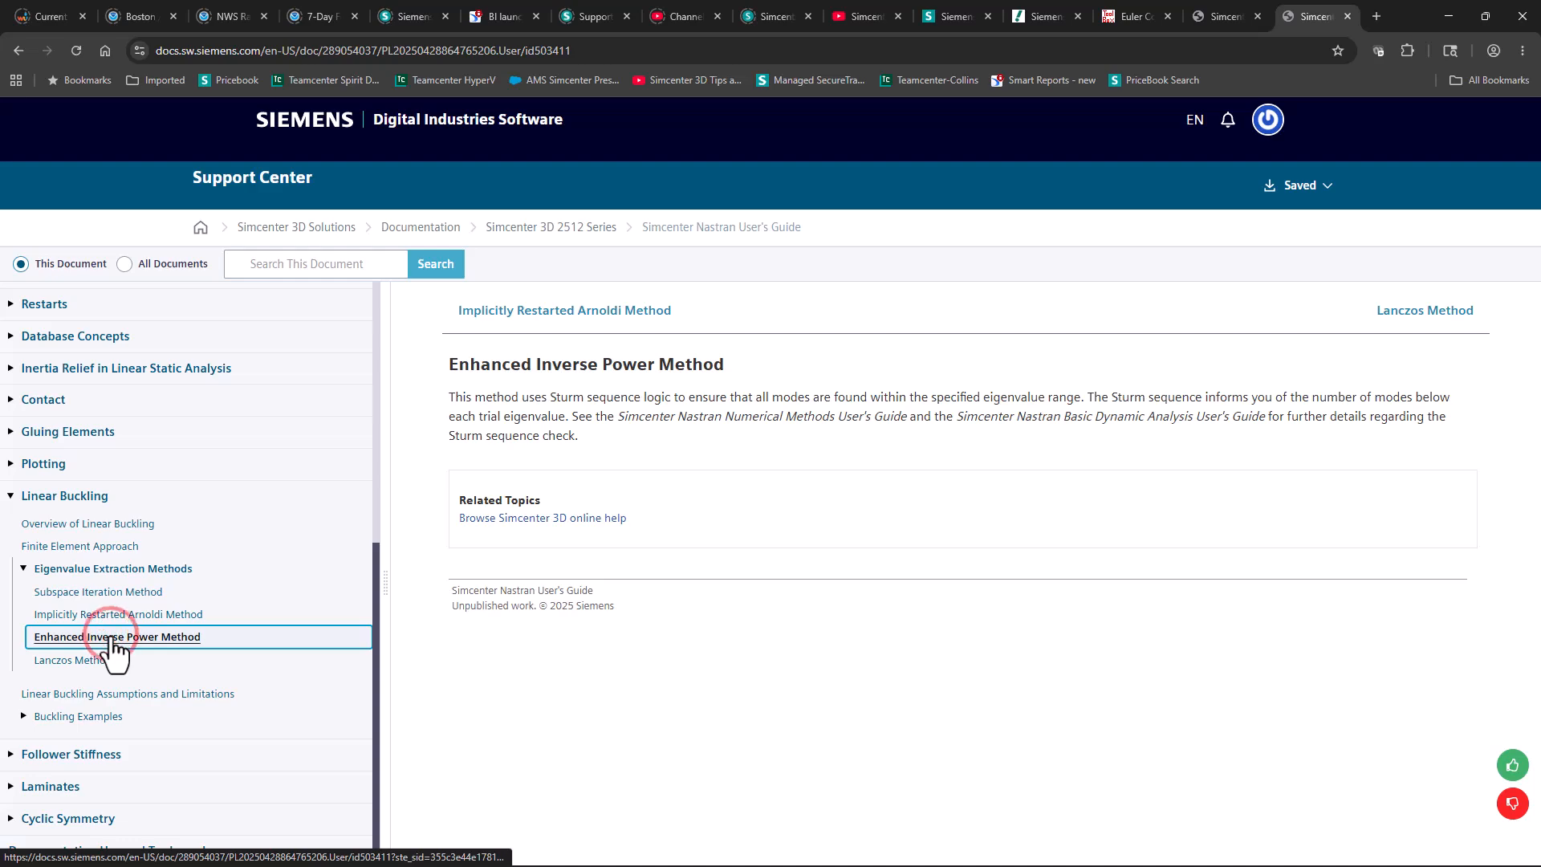
click(81, 658)
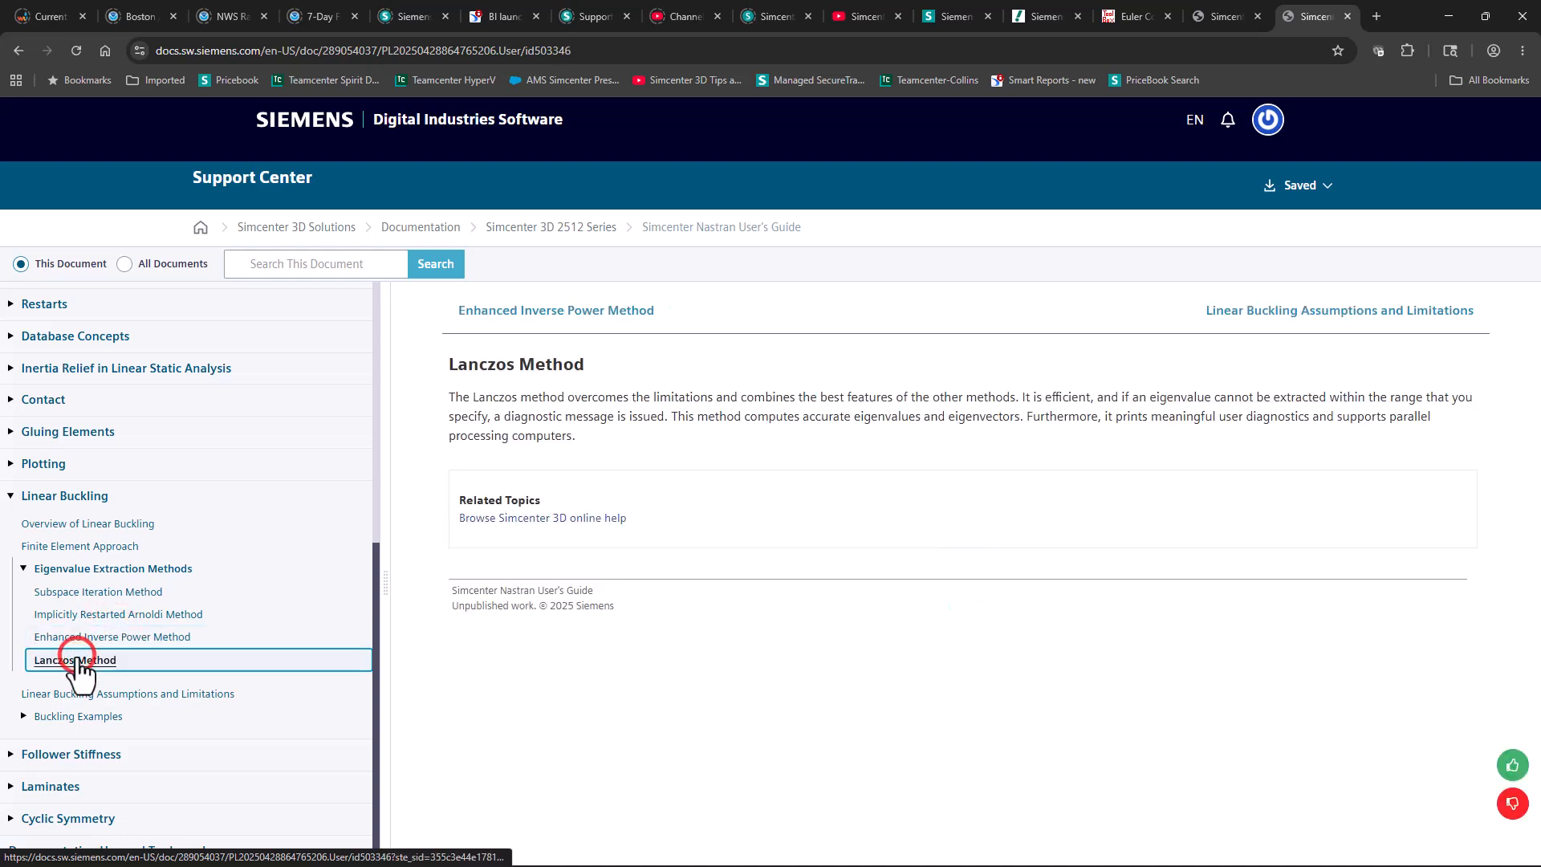
click(1448, 17)
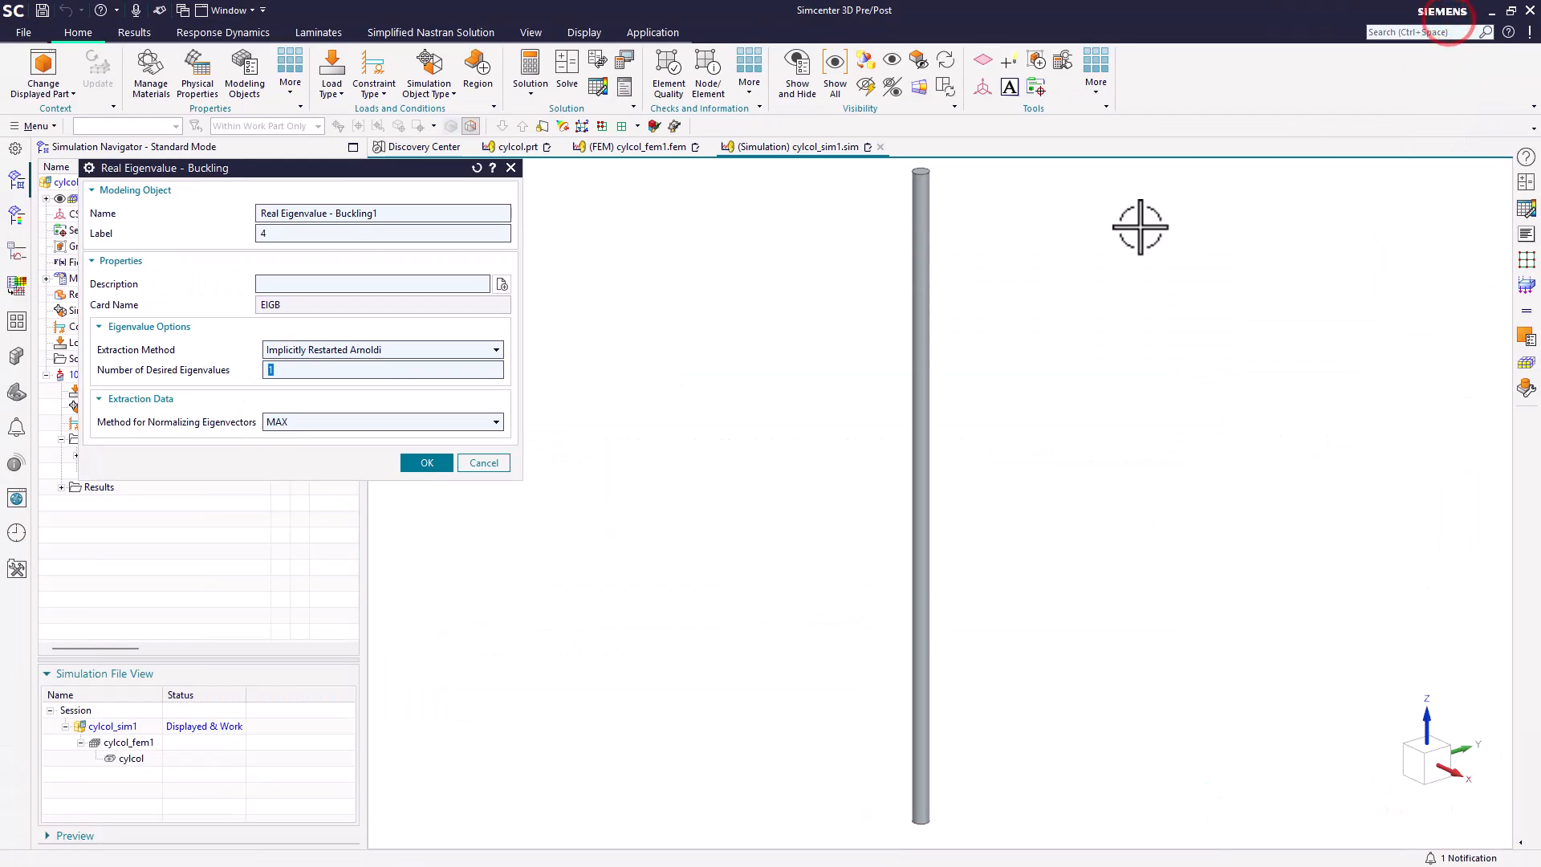
Step: Accept the enhanced buckling data for the buckling method subcase and make cylcol_fem1 the displayed work part
click(423, 464)
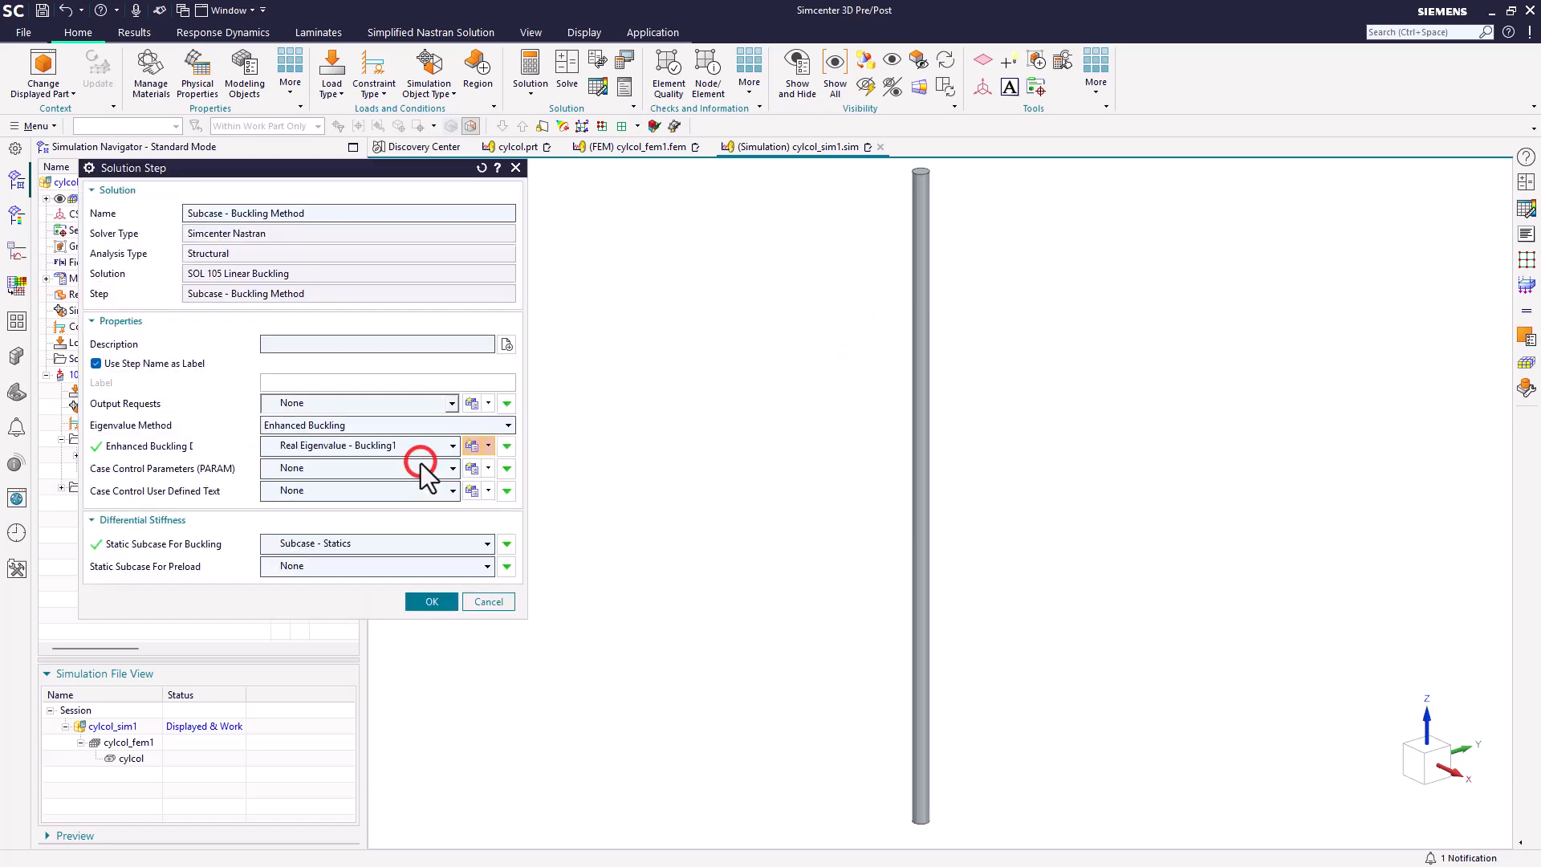
click(421, 605)
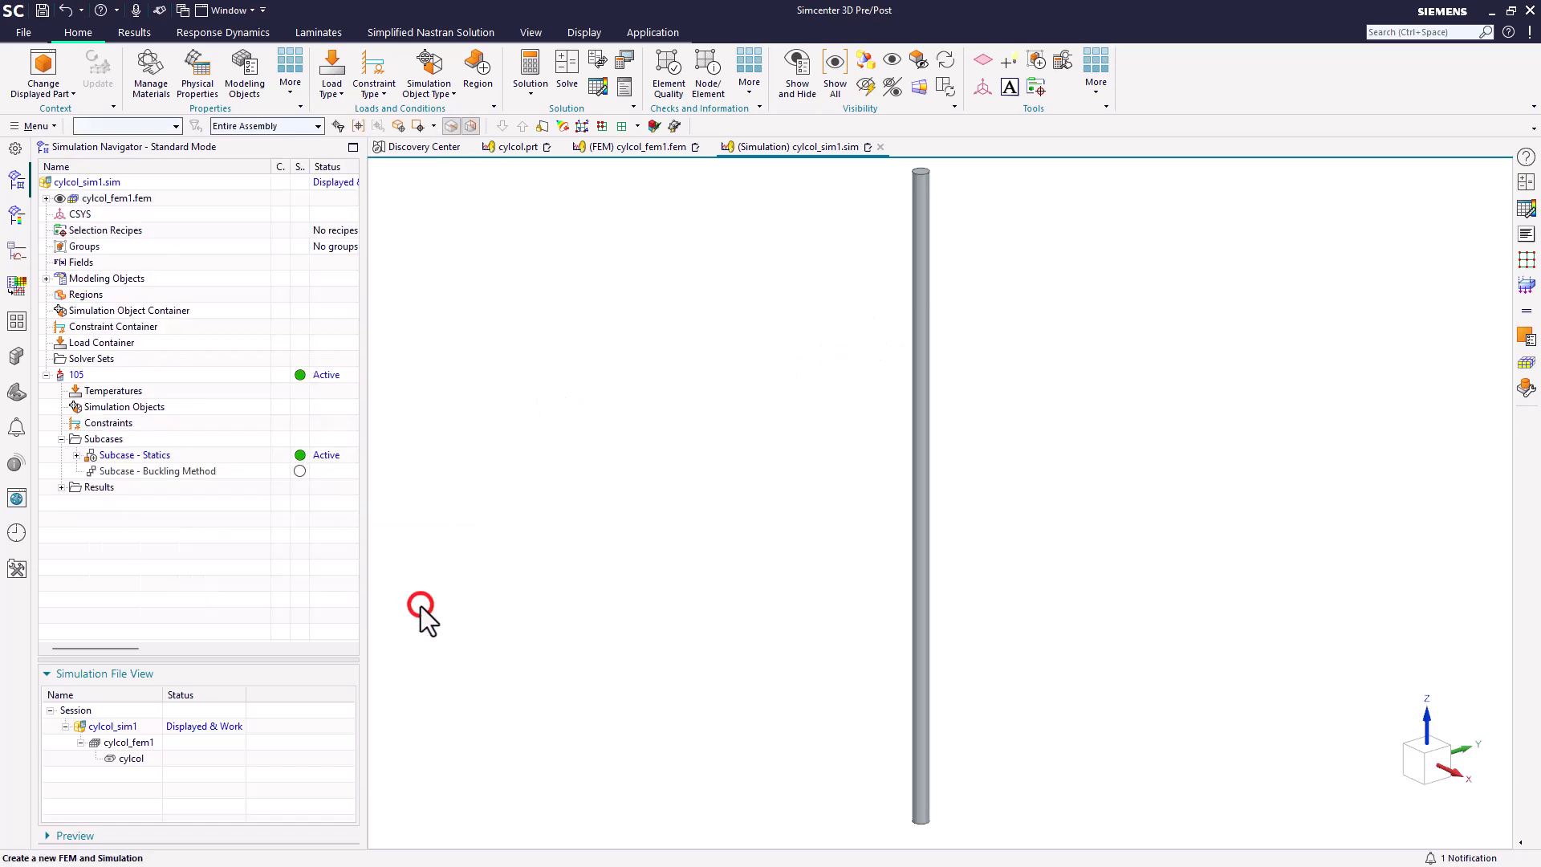
double_click(128, 742)
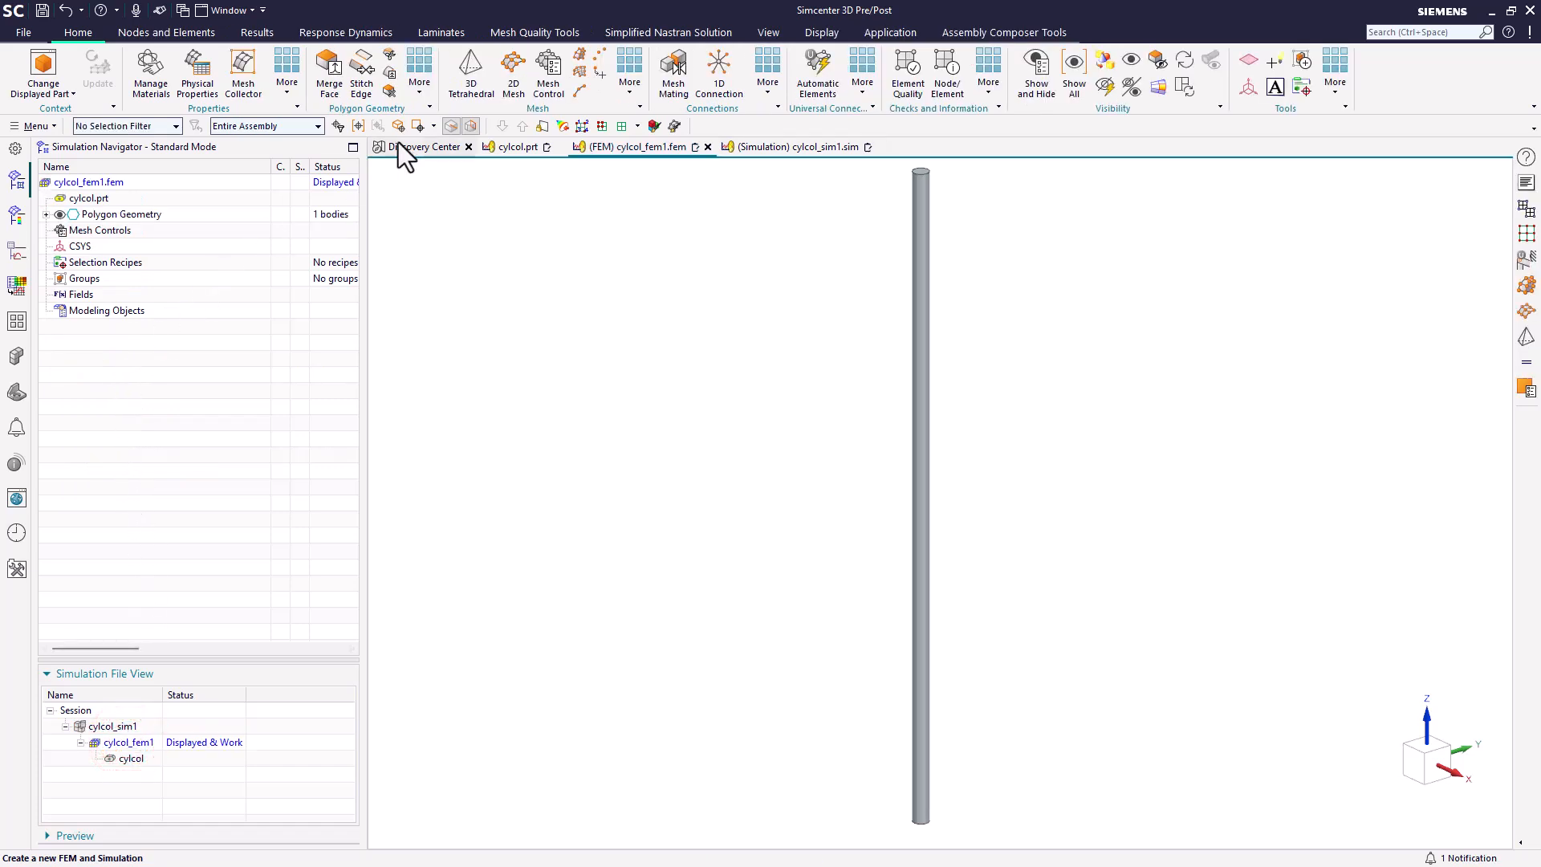
click(579, 56)
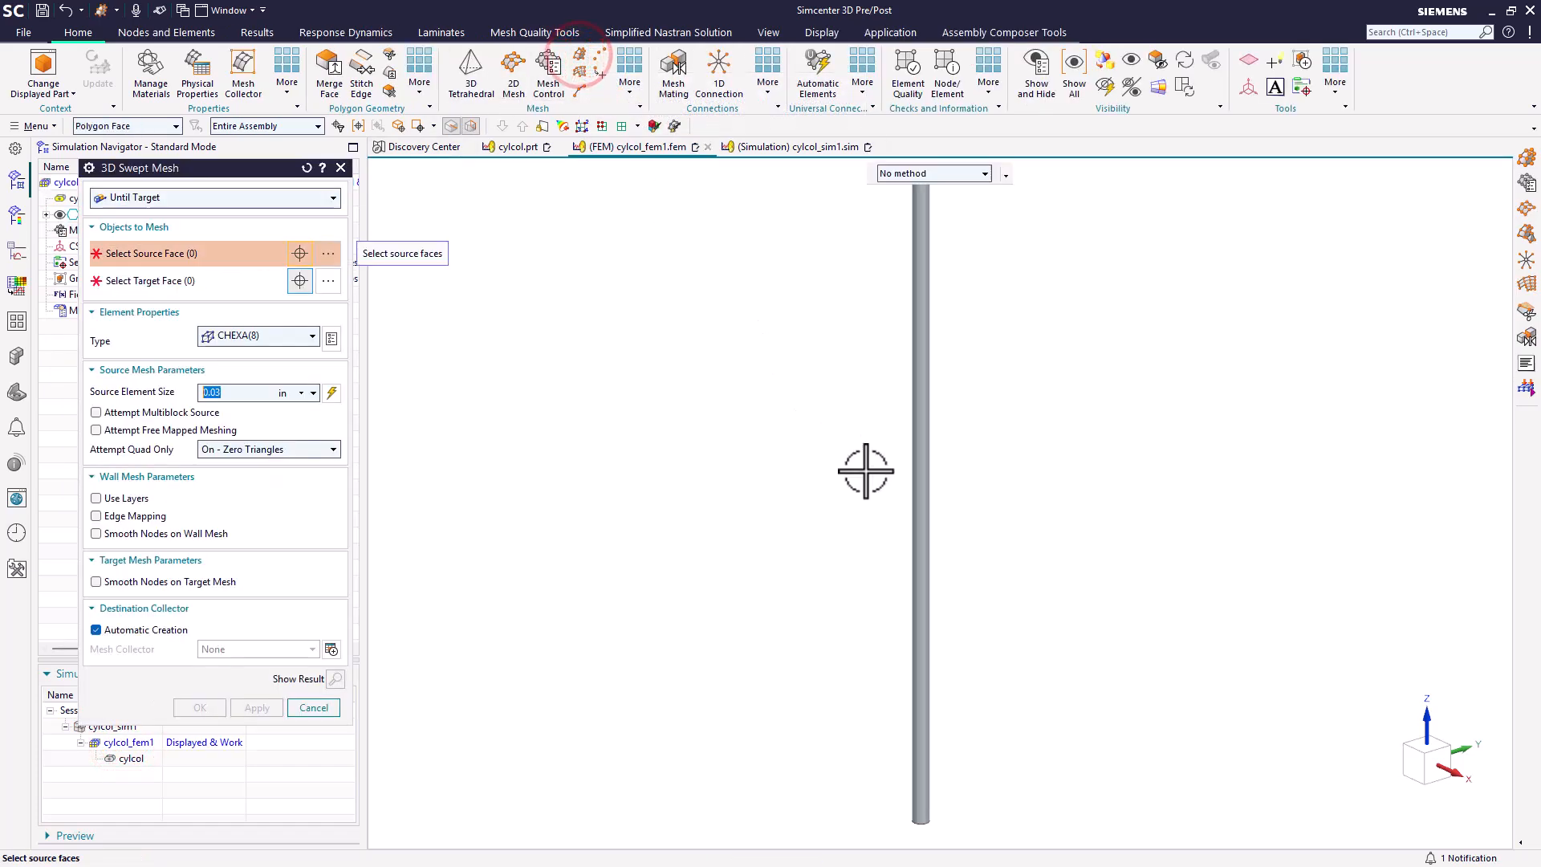
middle_drag(867, 465, 864, 369)
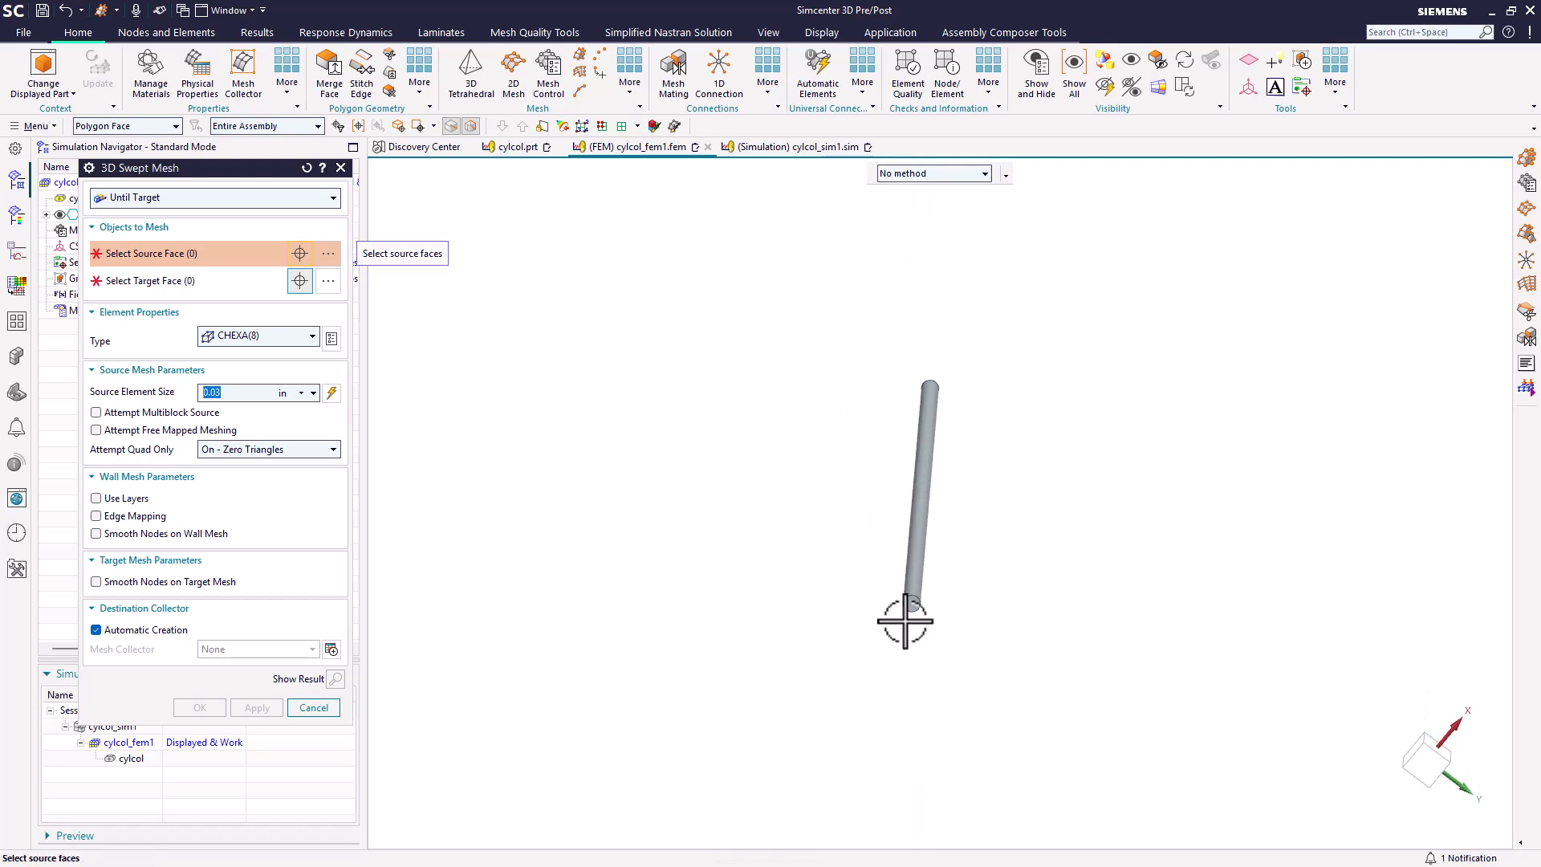
scroll(906, 622, up, 3)
scroll(905, 622, up, 2)
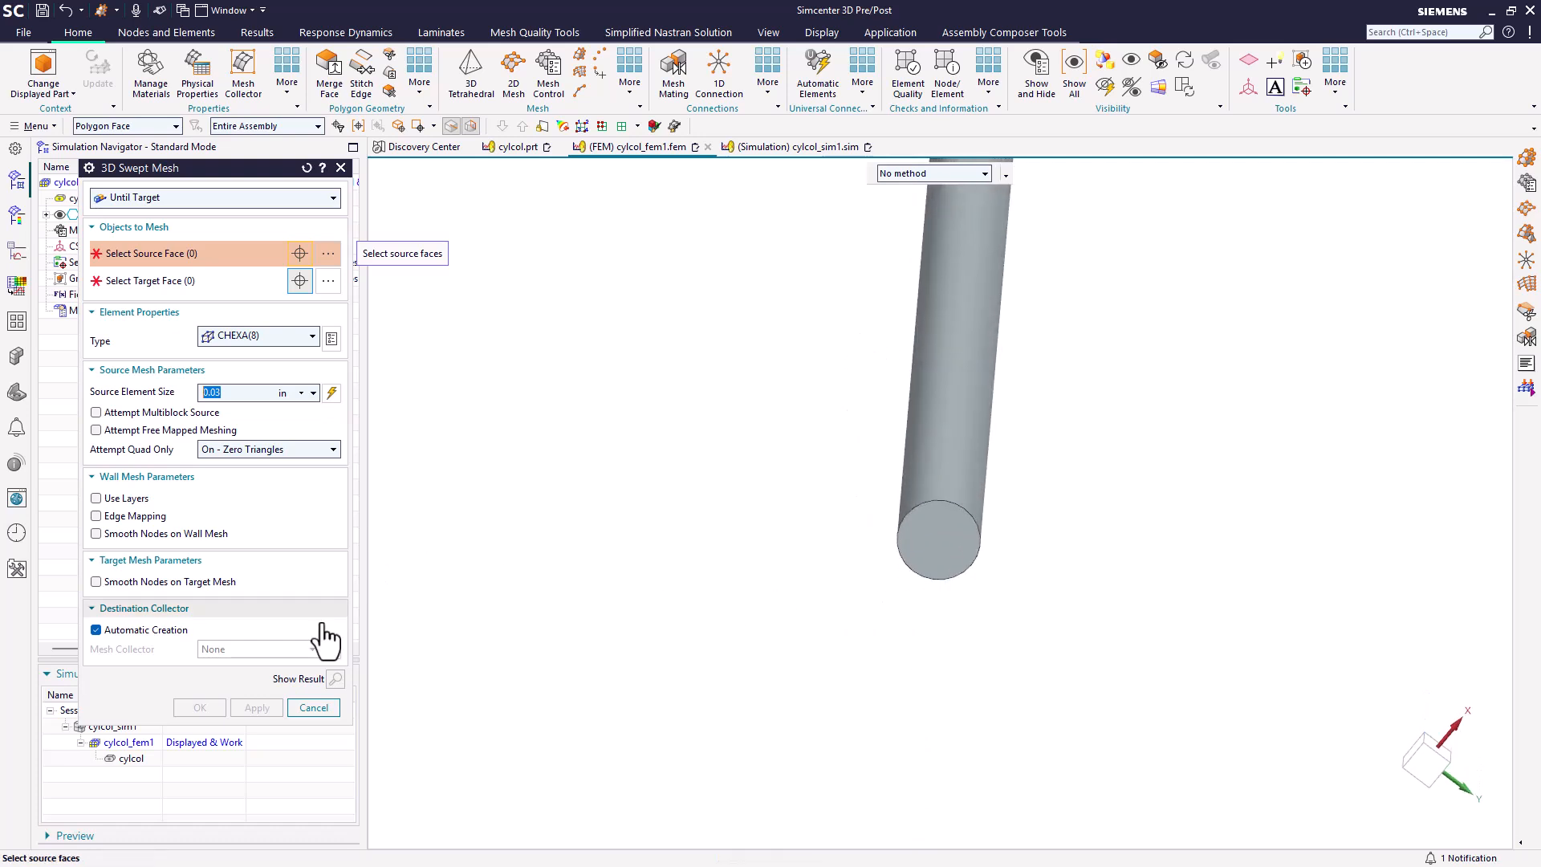
click(326, 706)
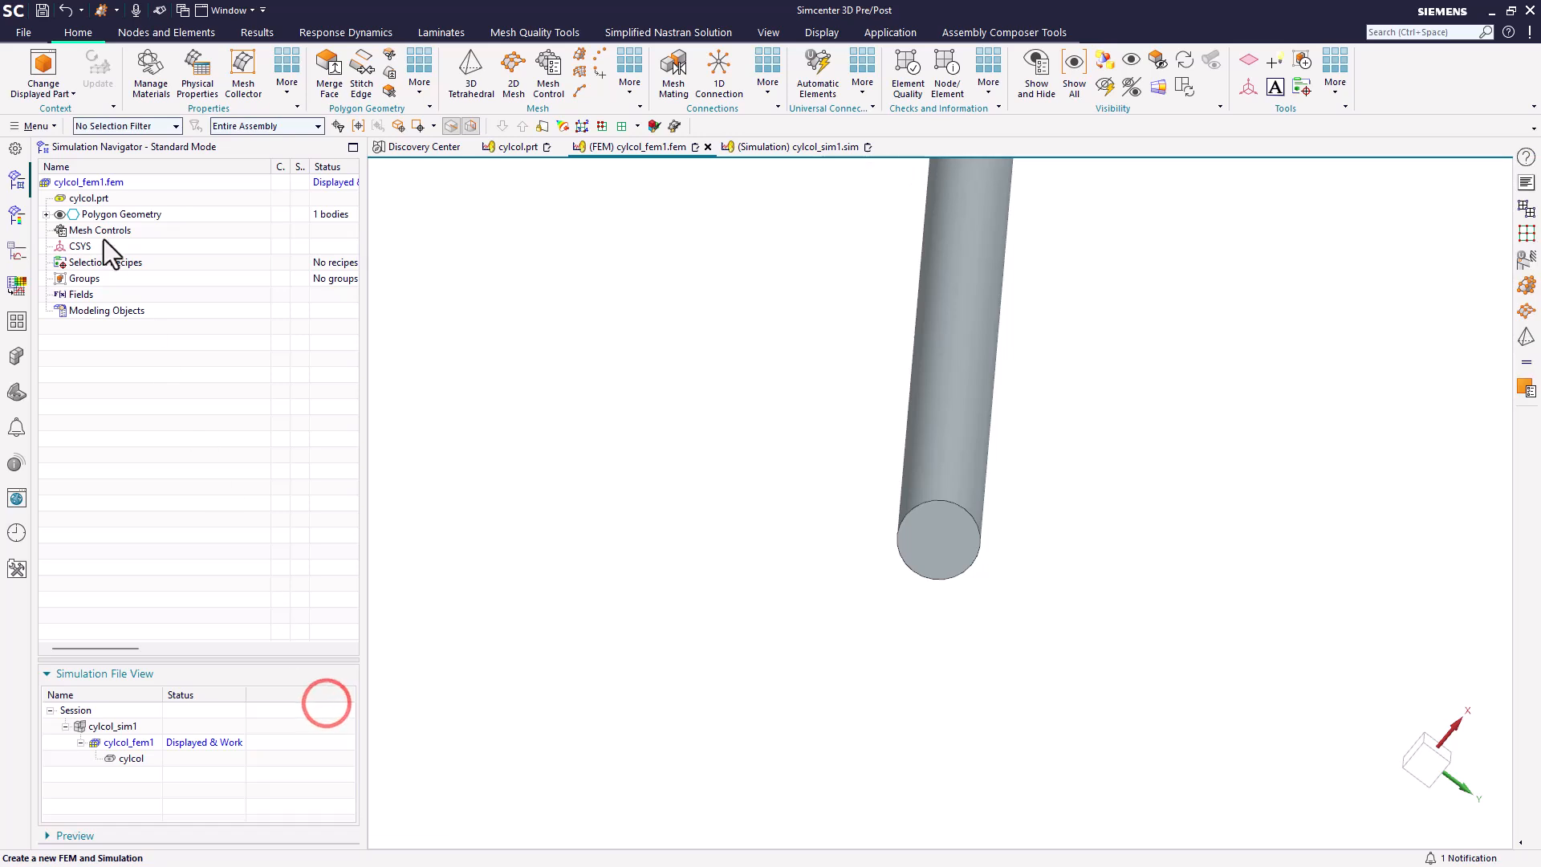
Step: Set the snap tolerance in the meshing preferences to 0.0004
click(37, 126)
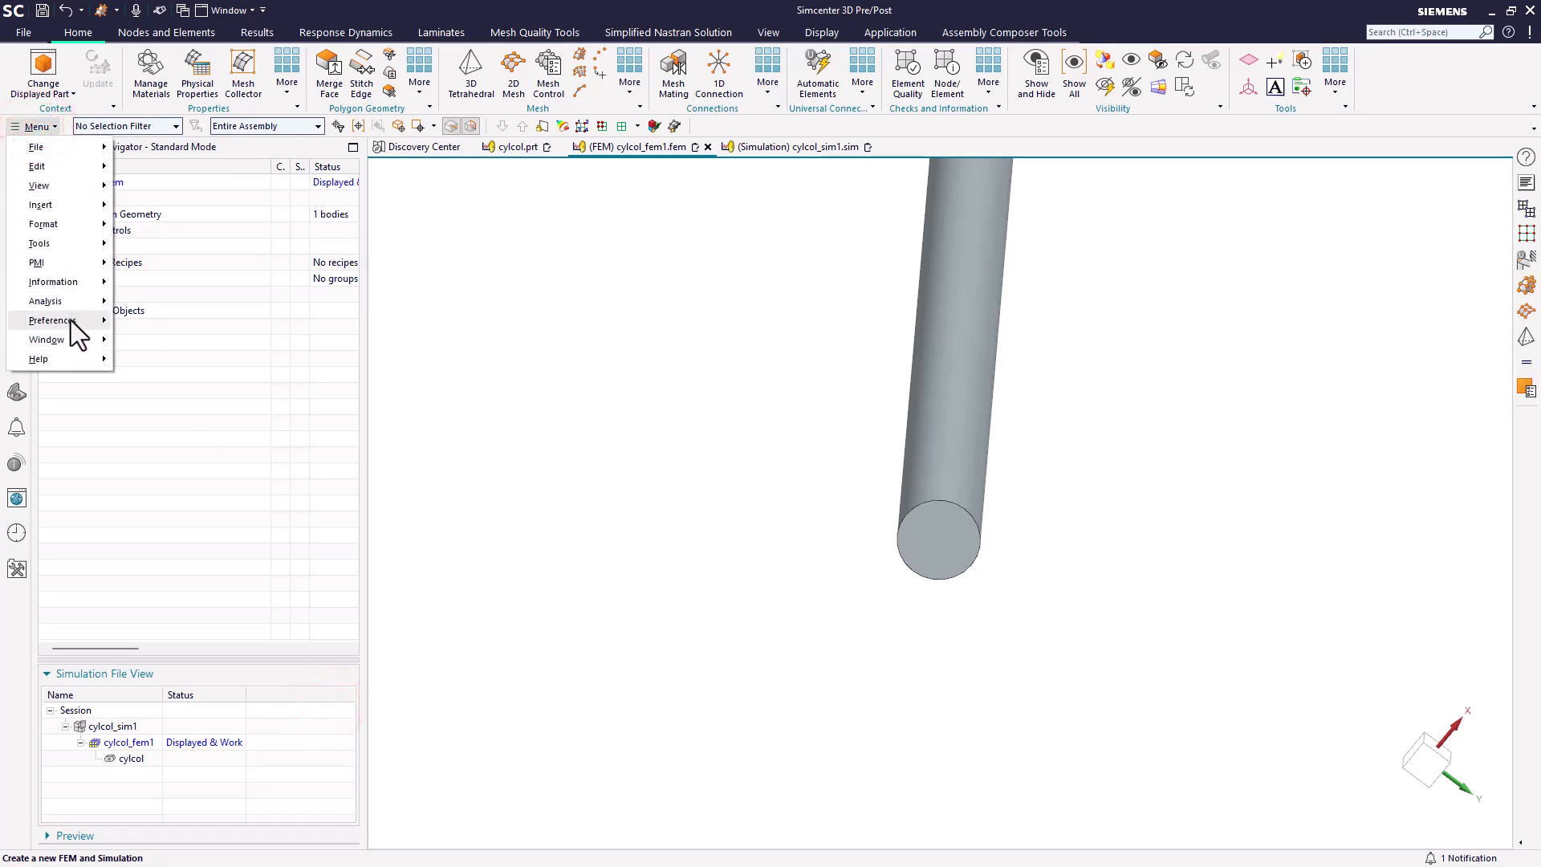
mouse_move(93, 321)
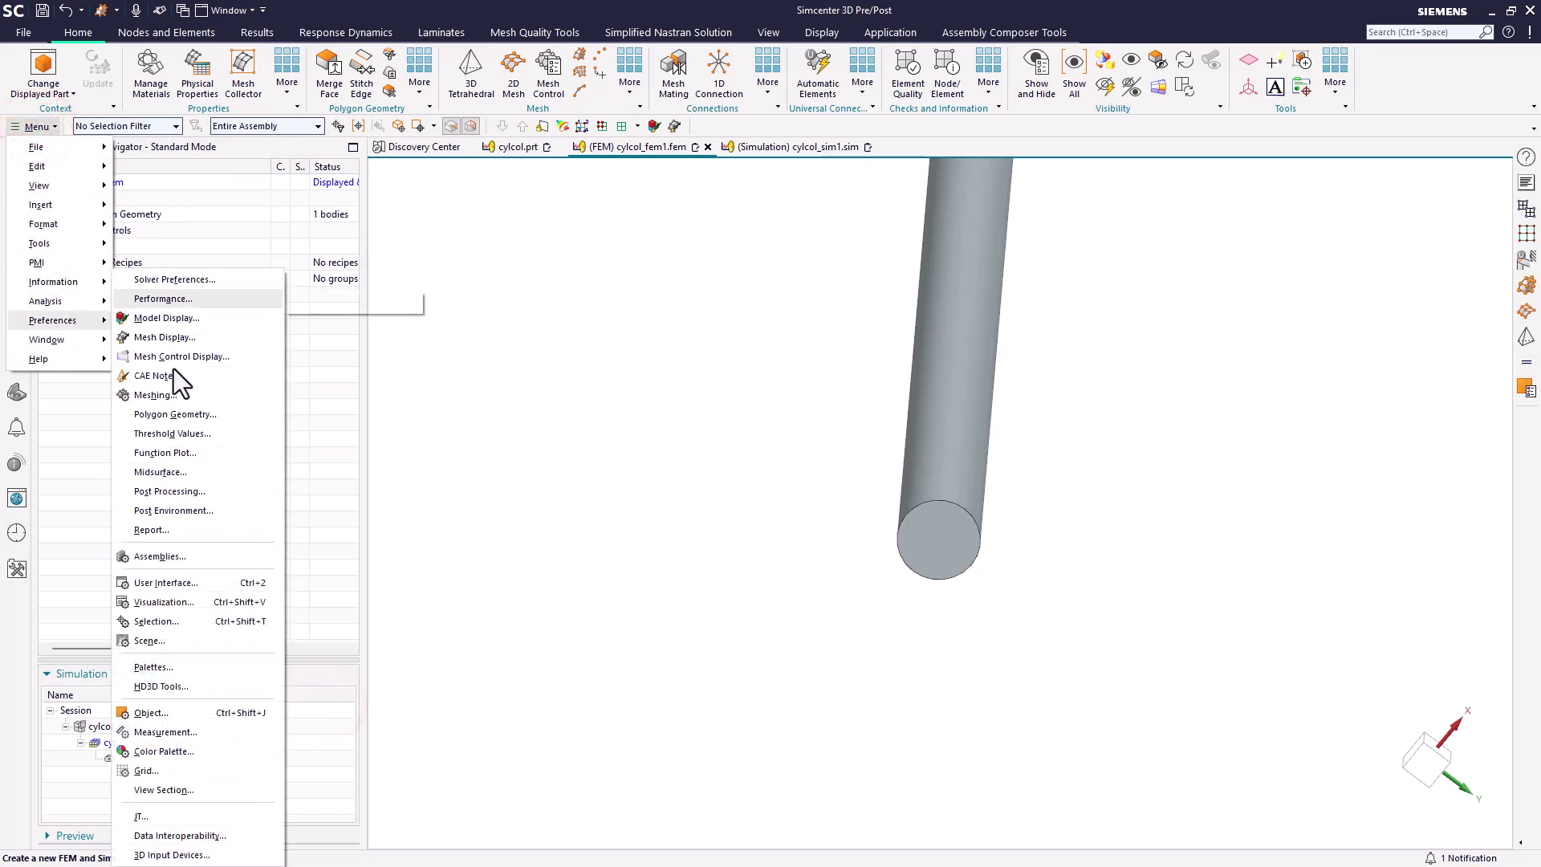
click(176, 393)
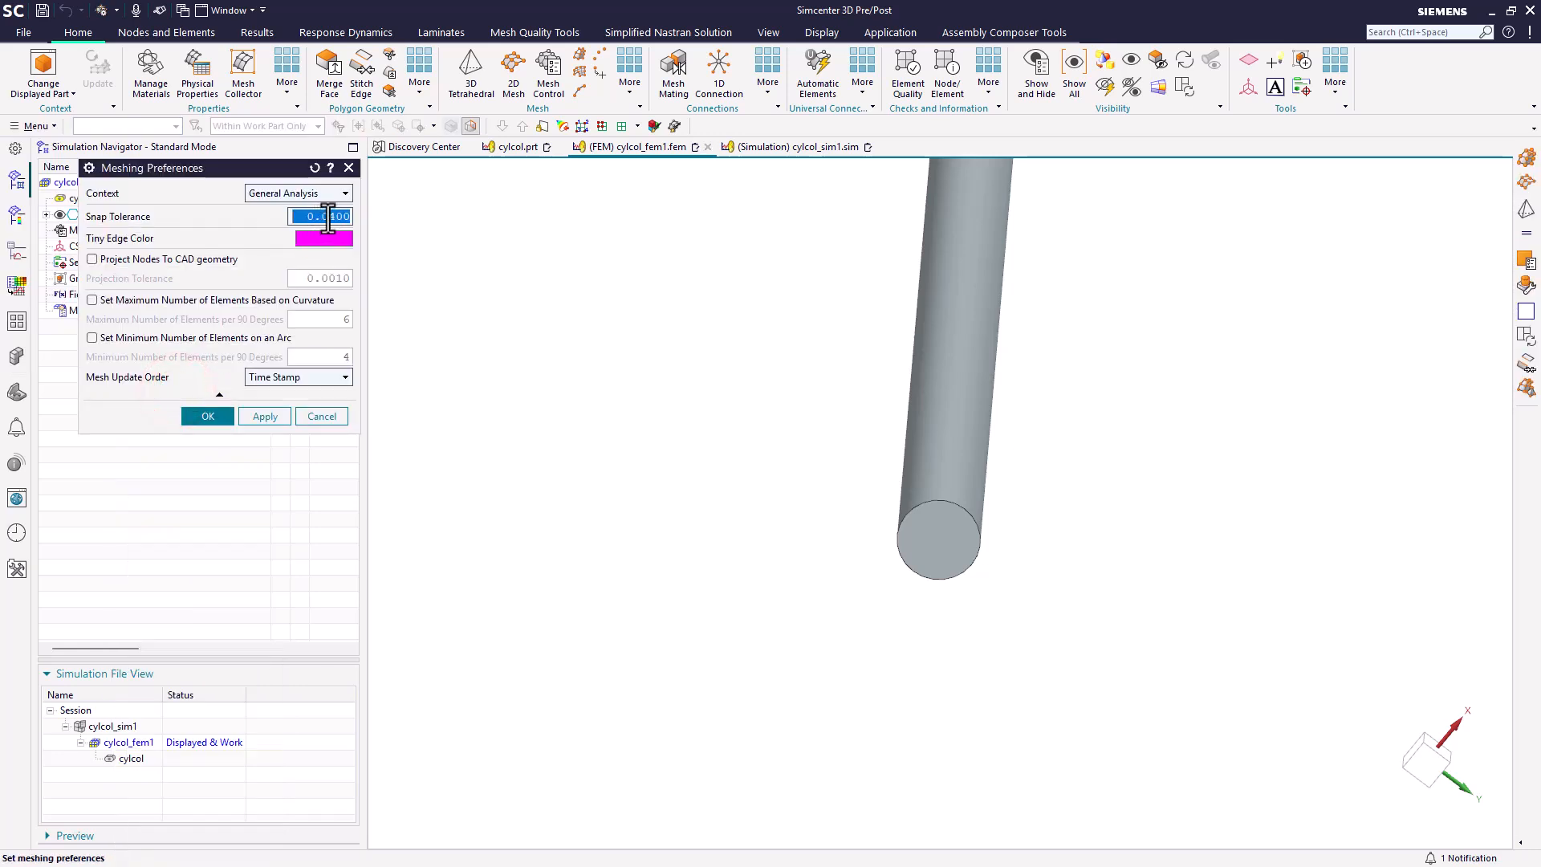
text(00)
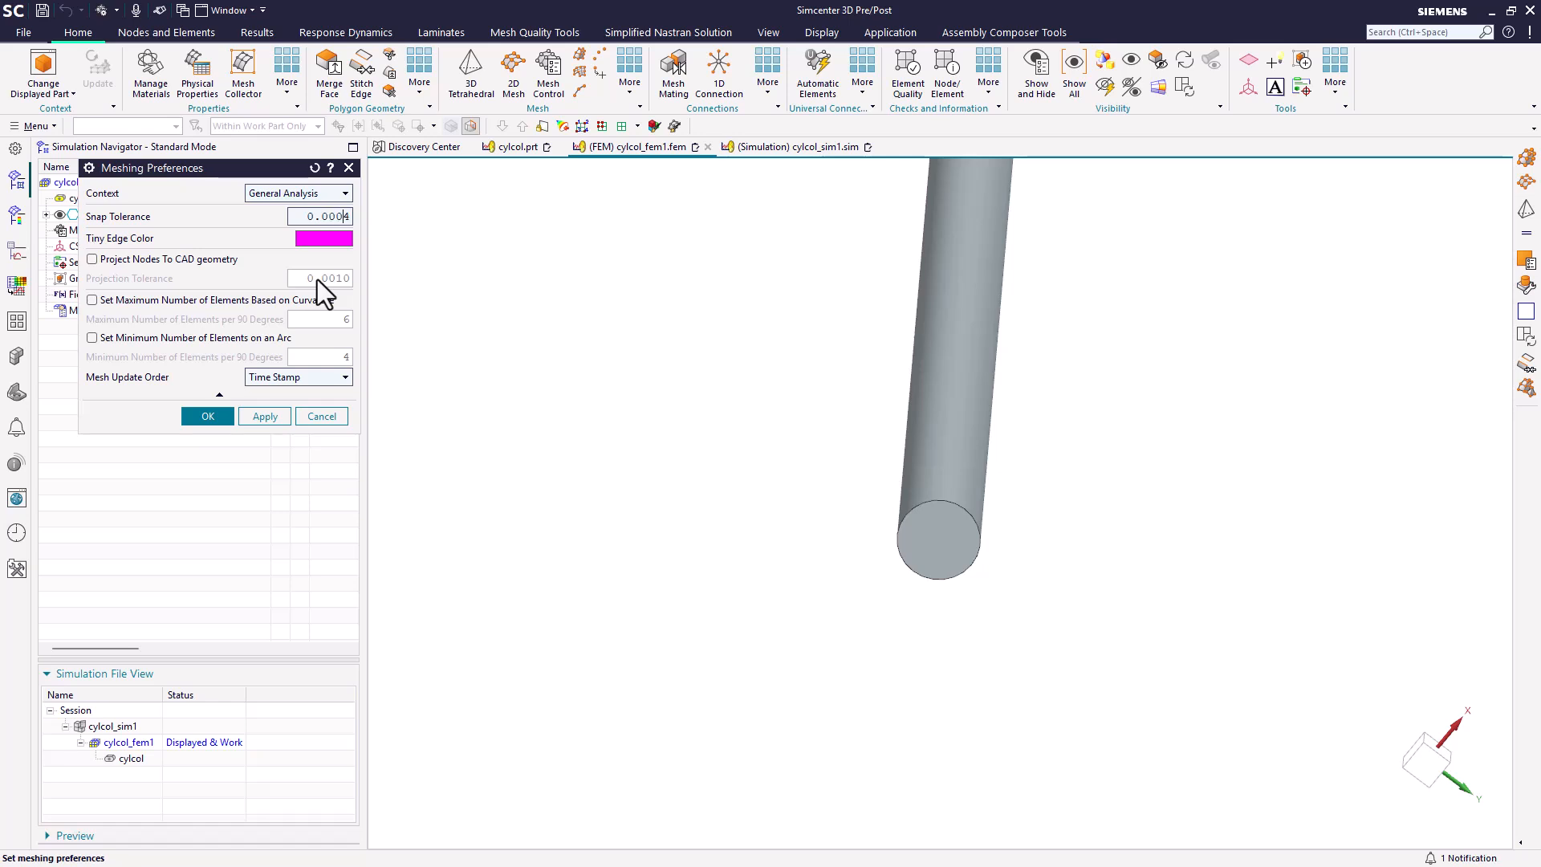
click(197, 417)
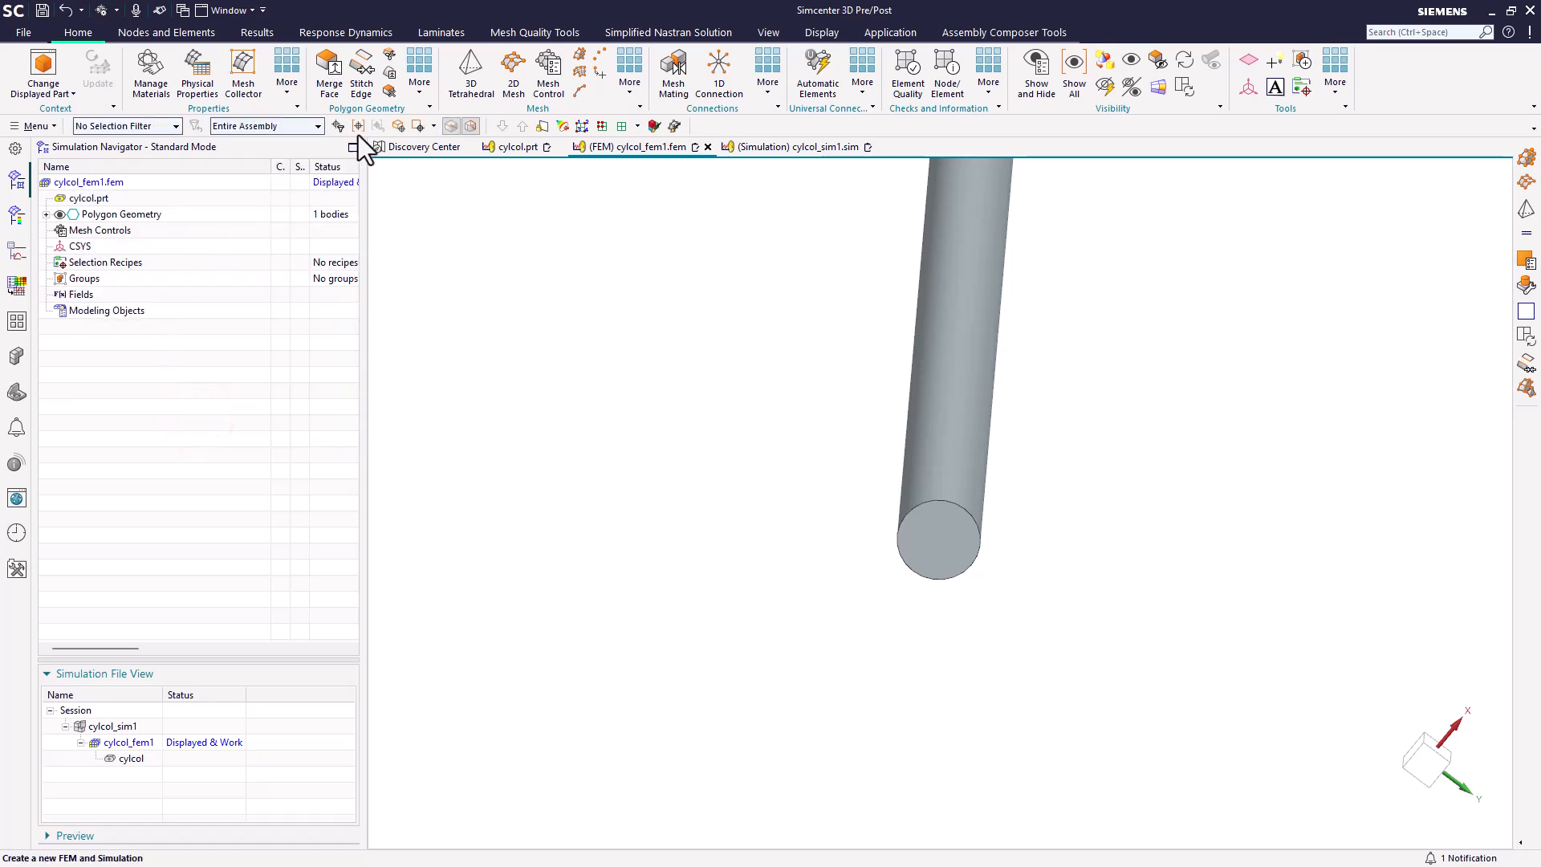
Step: Create a Multi Body-Infer Target 3D swept mesh of CHEXA(8) elements from the cylinder's bottom circular face with a 0.04 in source element size
click(580, 53)
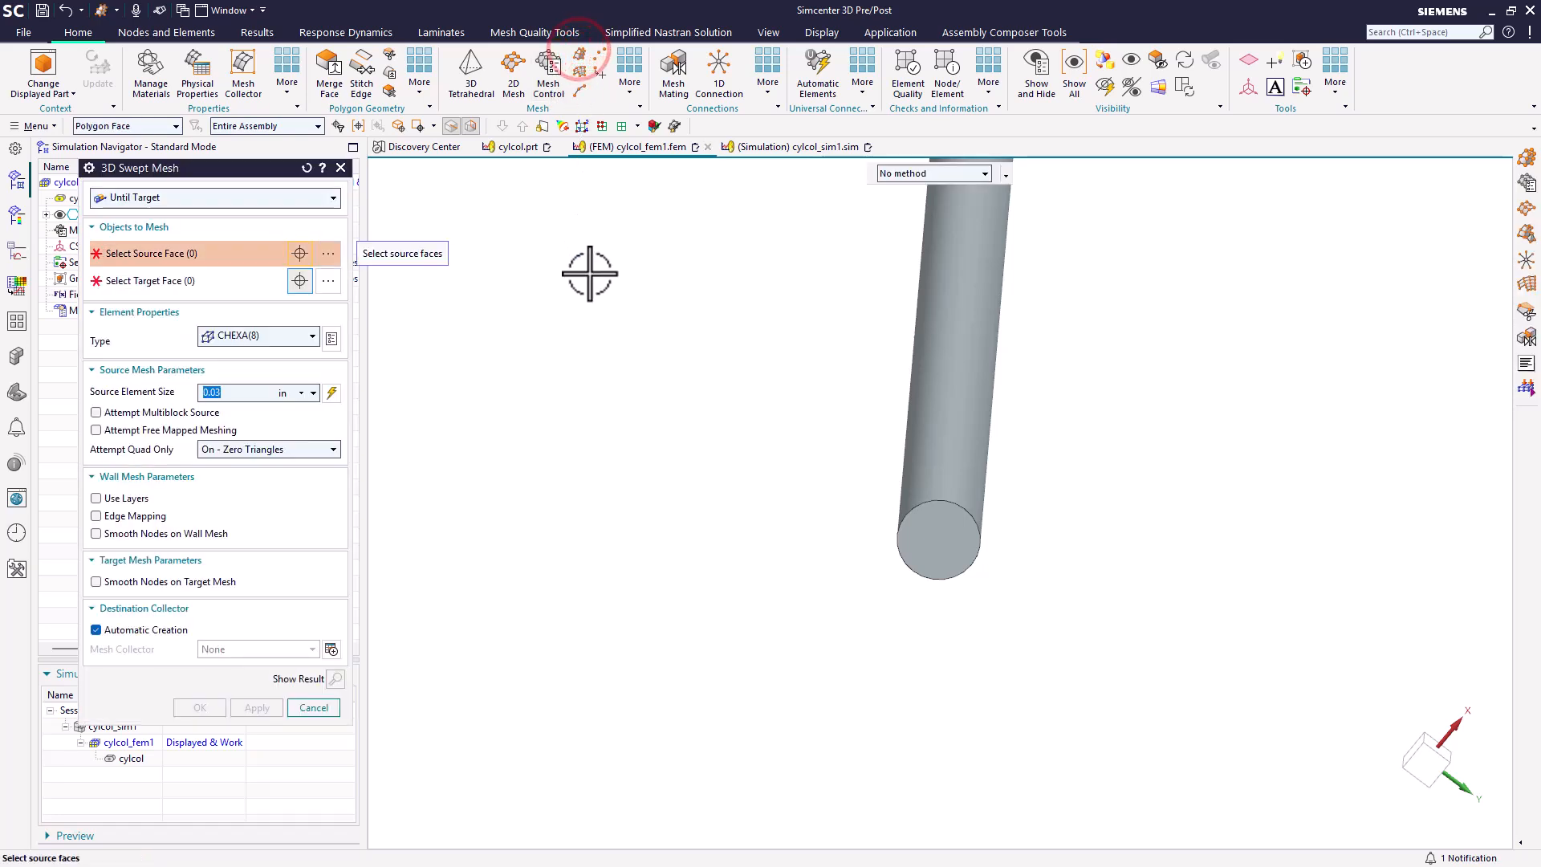
click(300, 199)
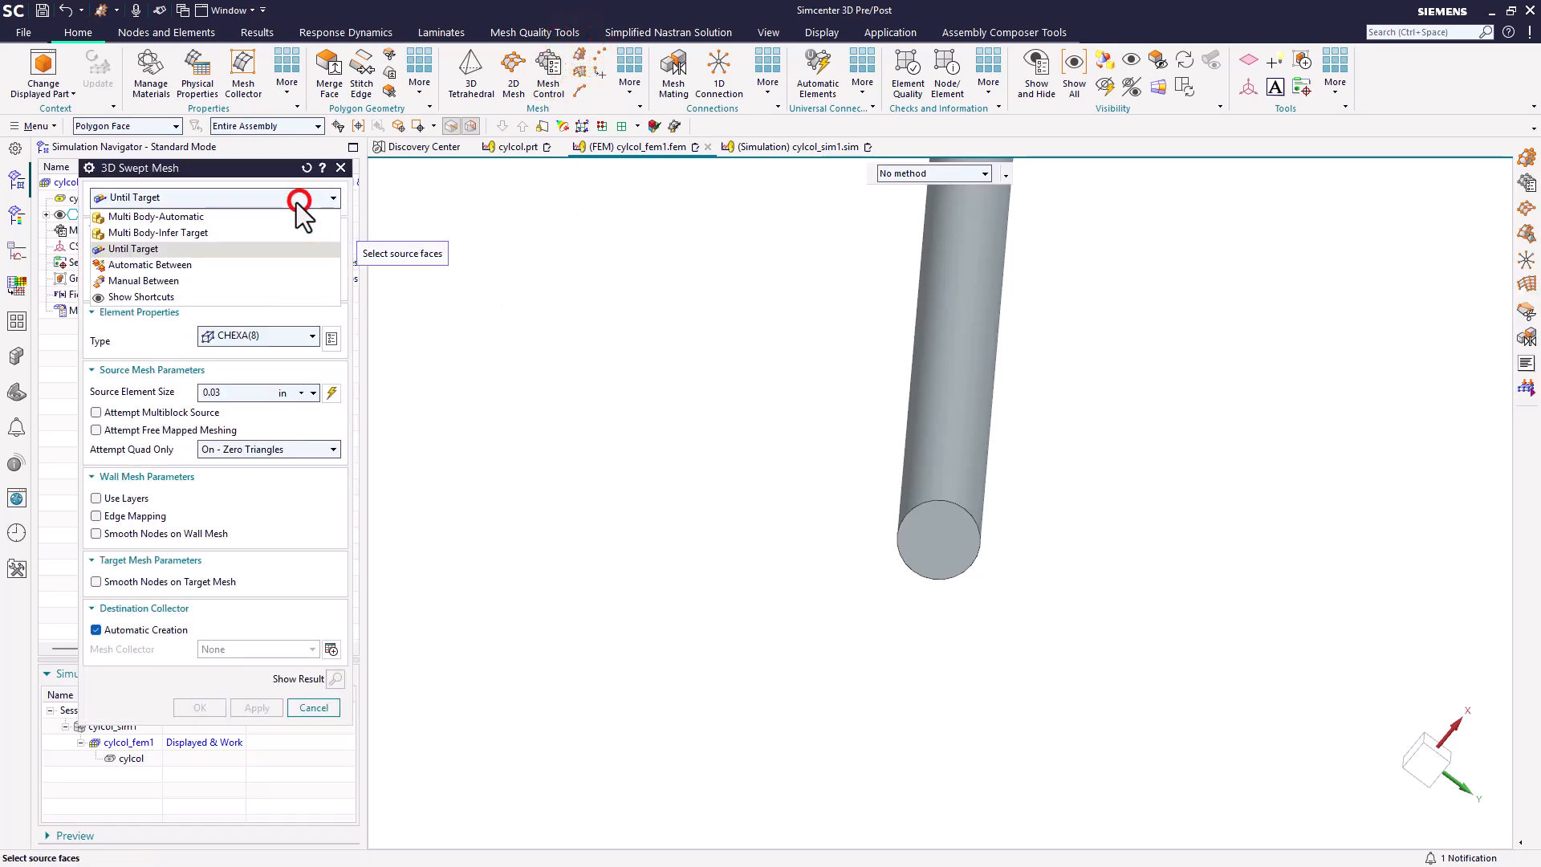
click(261, 230)
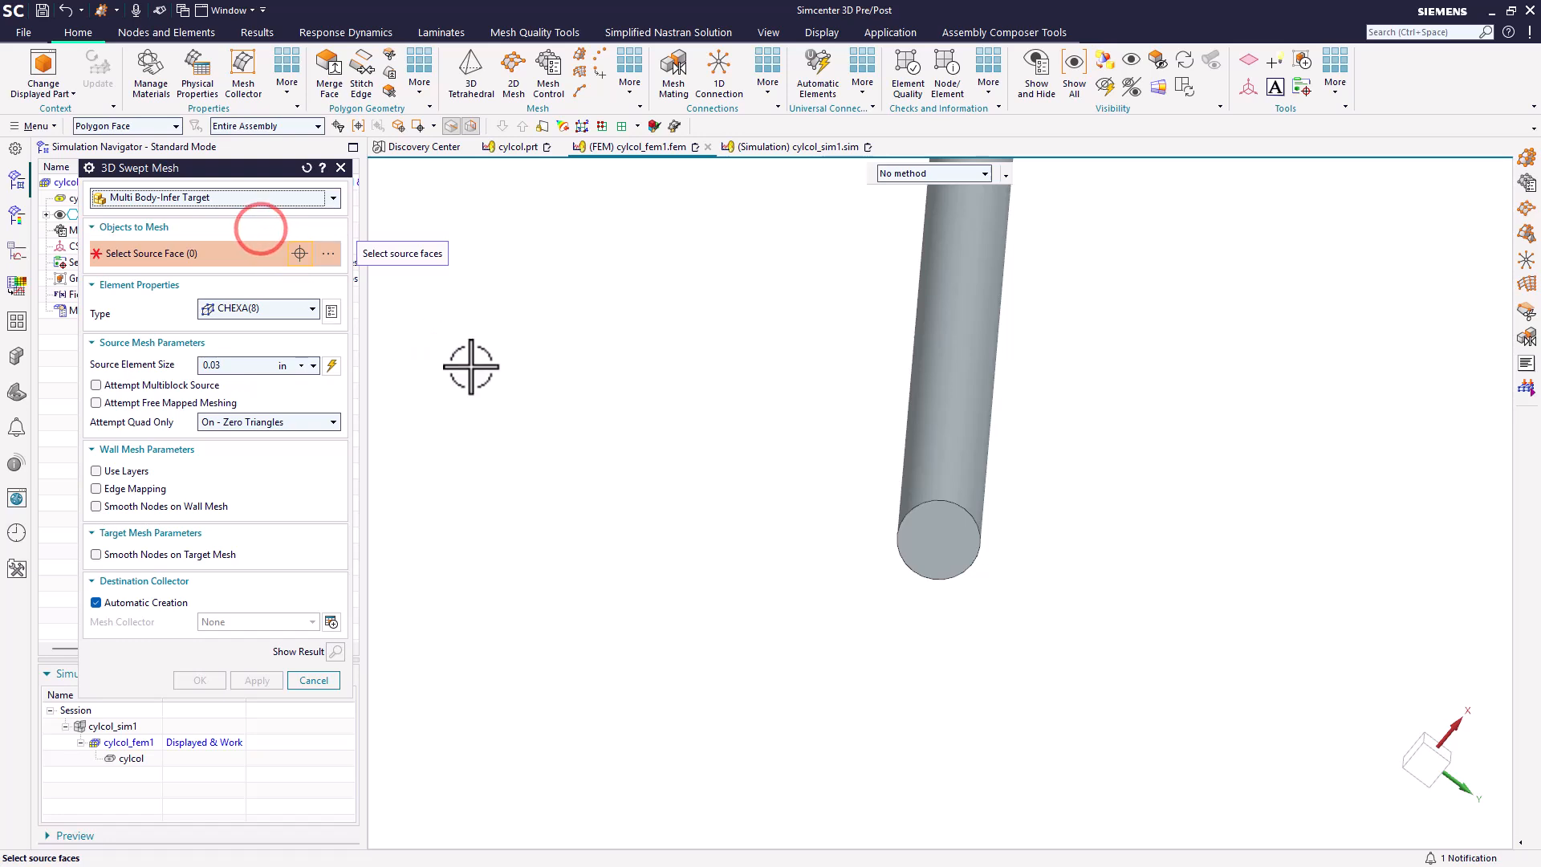
scroll(959, 414, up, 3)
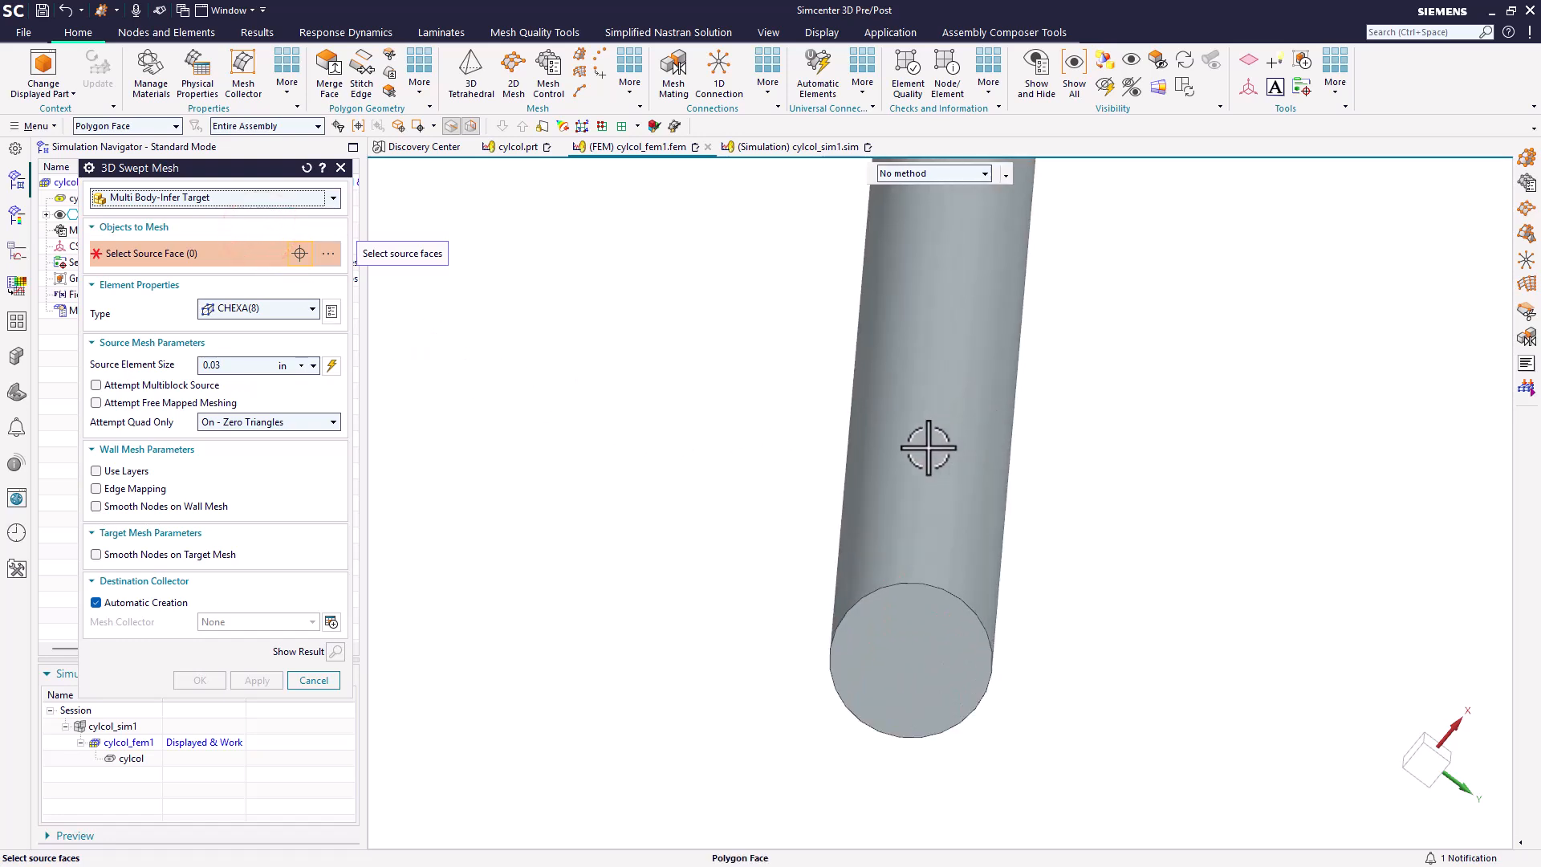
click(907, 665)
click(331, 366)
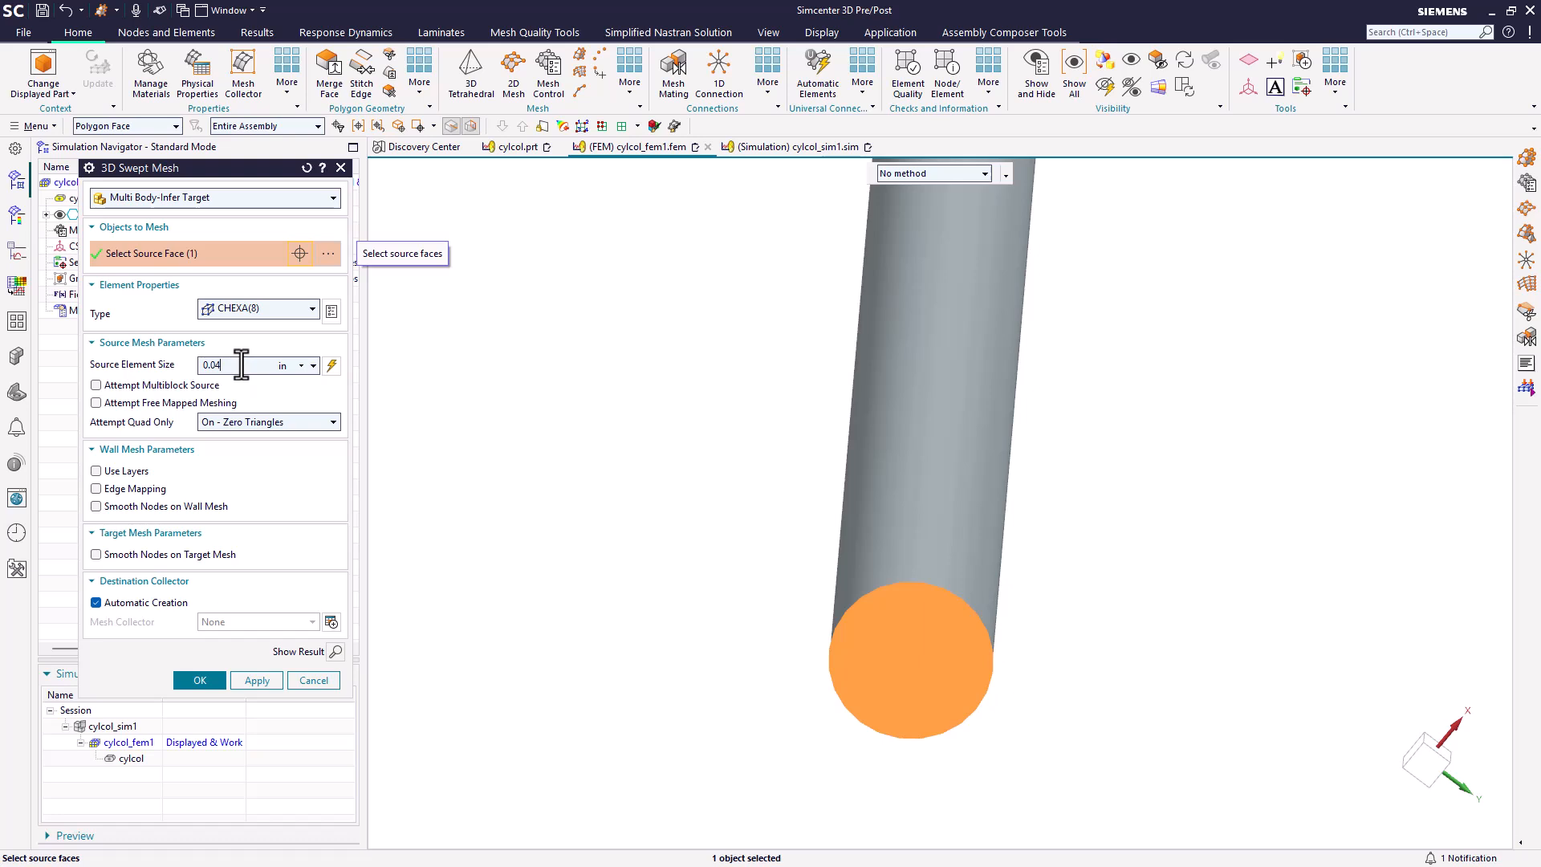
click(191, 681)
scroll(947, 742, up, 4)
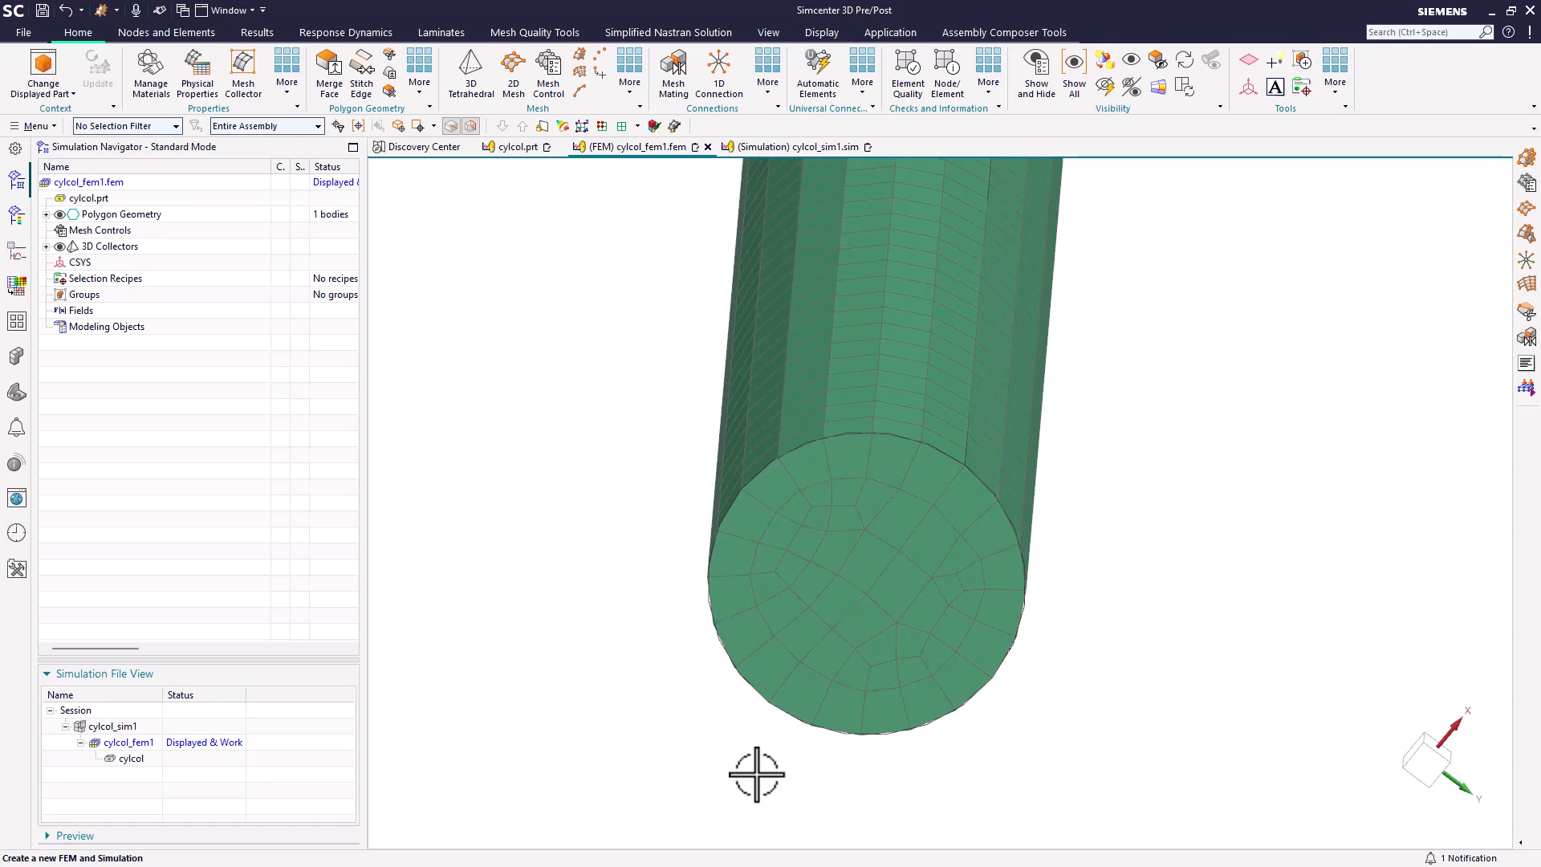
Step: Make cylcol_sim1 the displayed work part and apply a fixed translation constraint to the cylinder's bottom circular face
scroll(757, 774, down, 6)
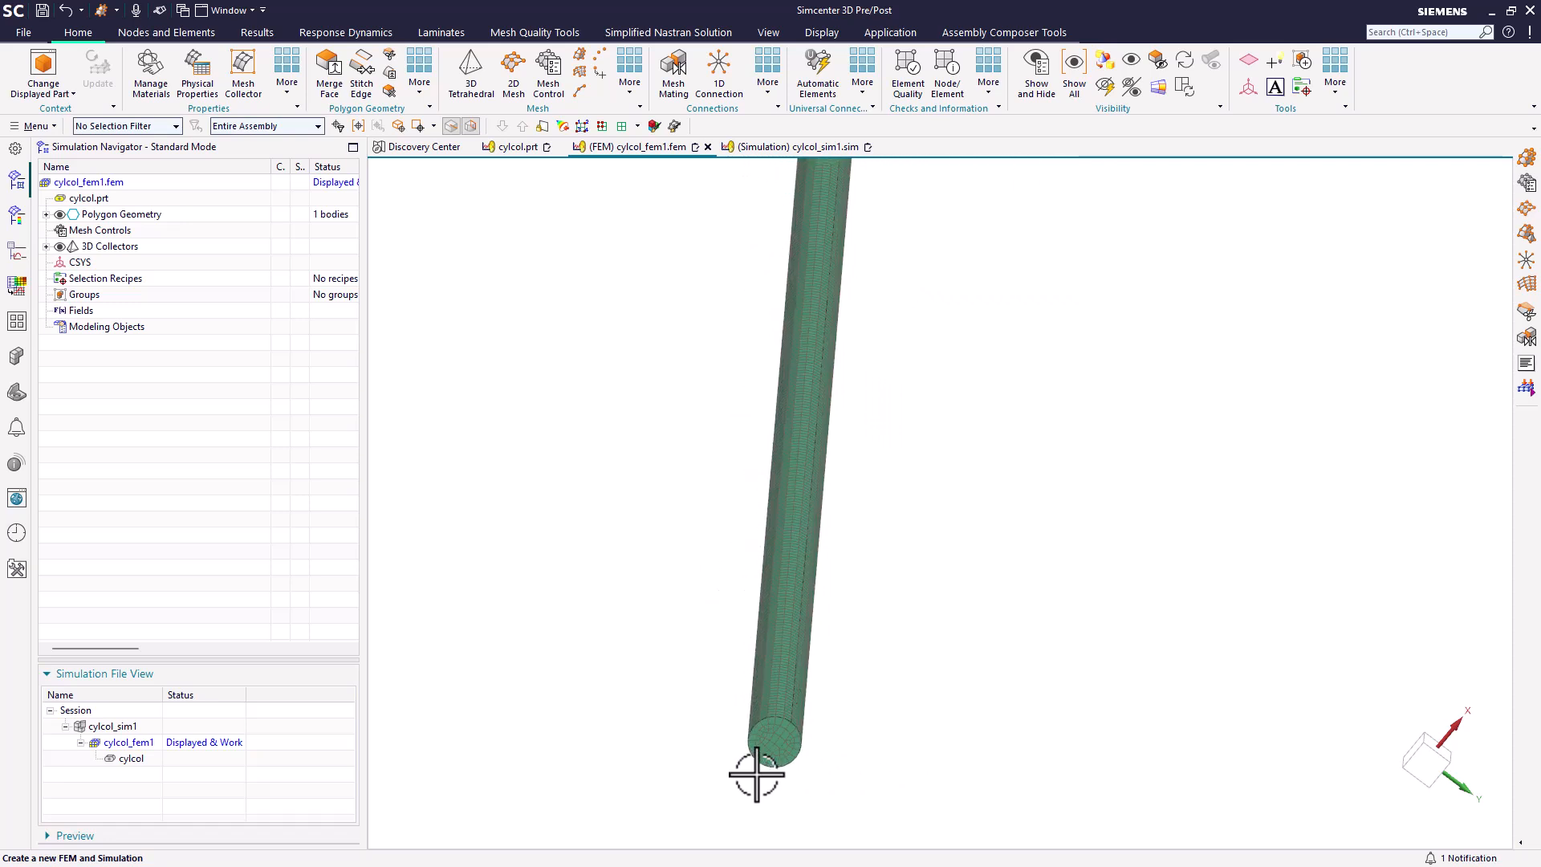
double_click(107, 726)
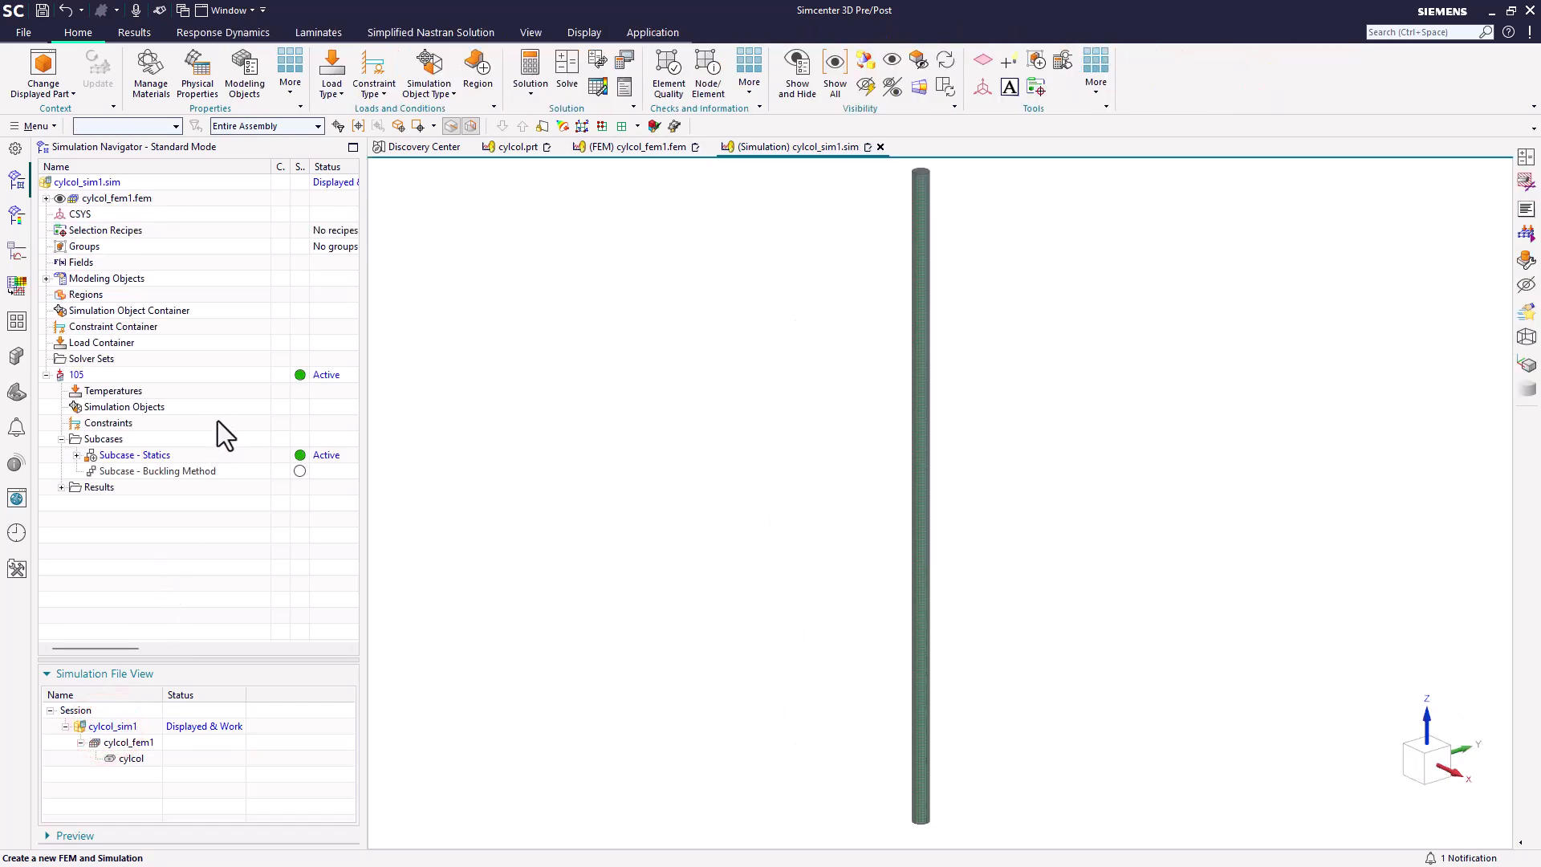
click(374, 88)
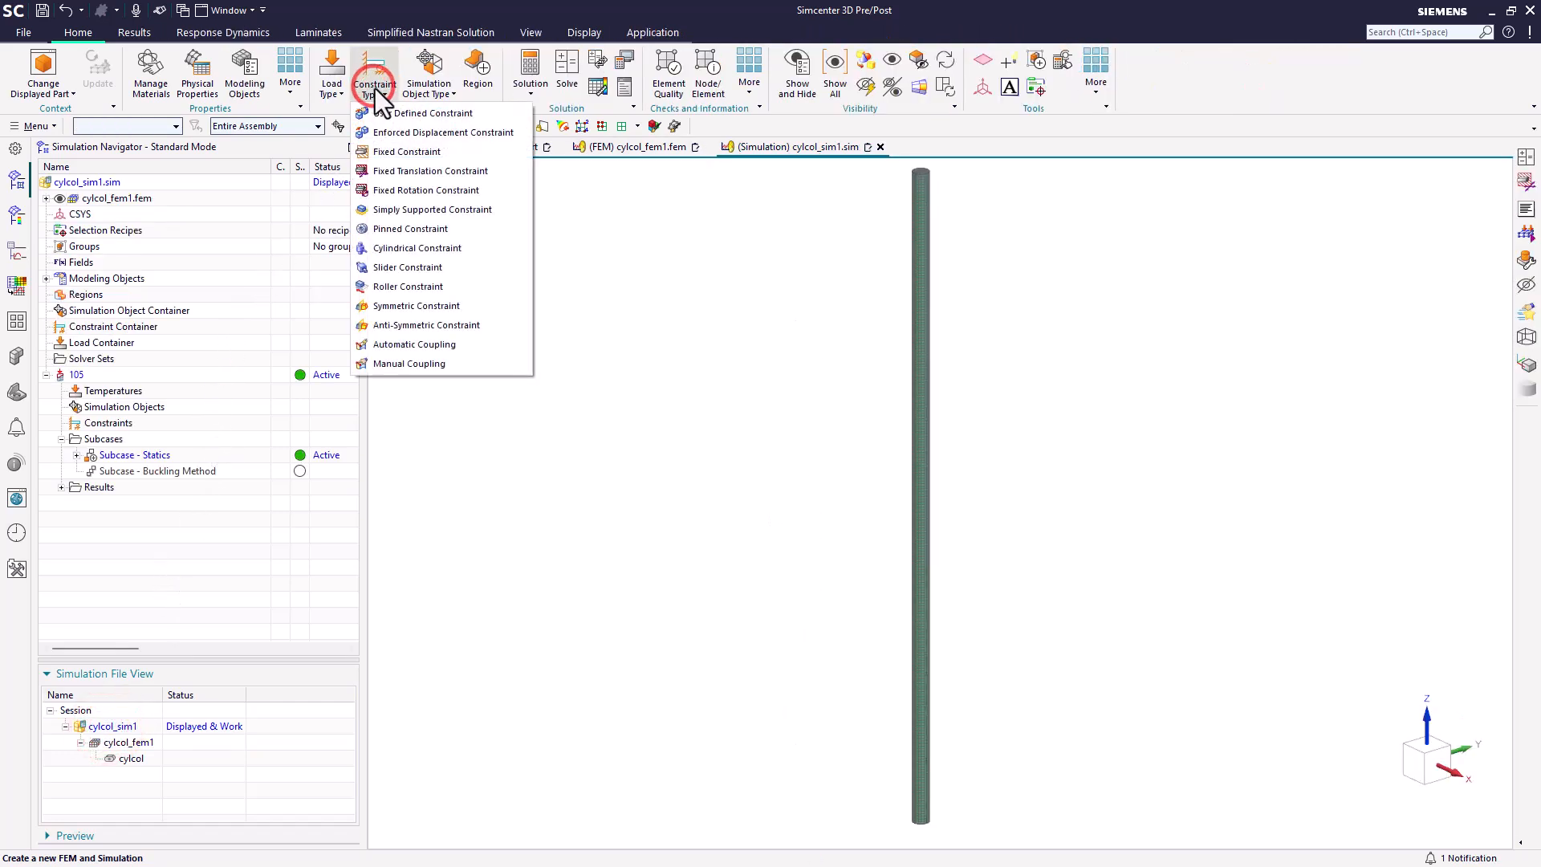
click(413, 170)
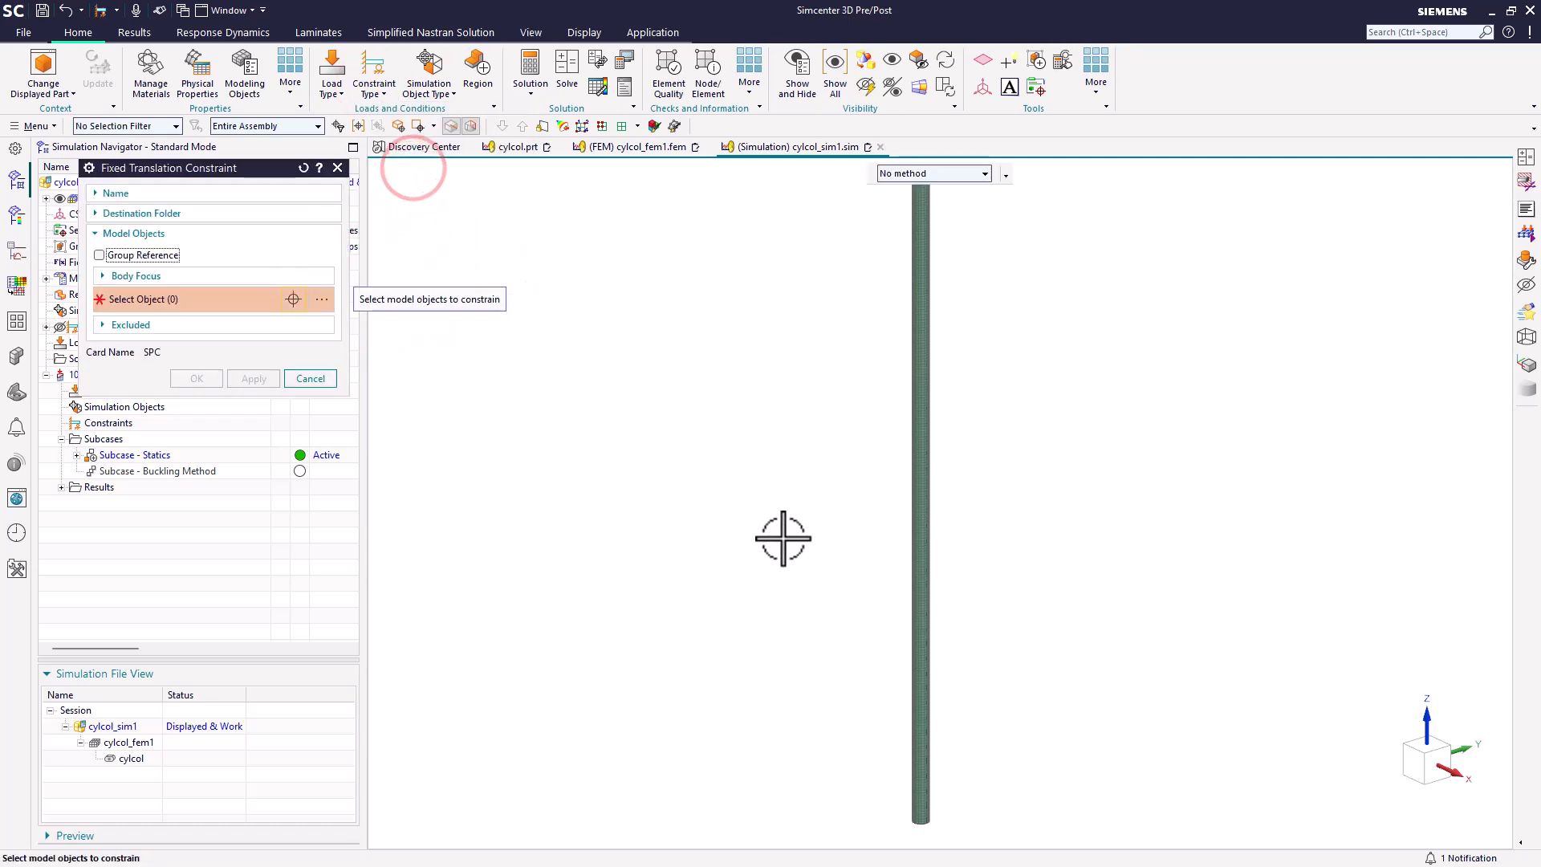
middle_drag(785, 536, 829, 613)
scroll(919, 754, up, 4)
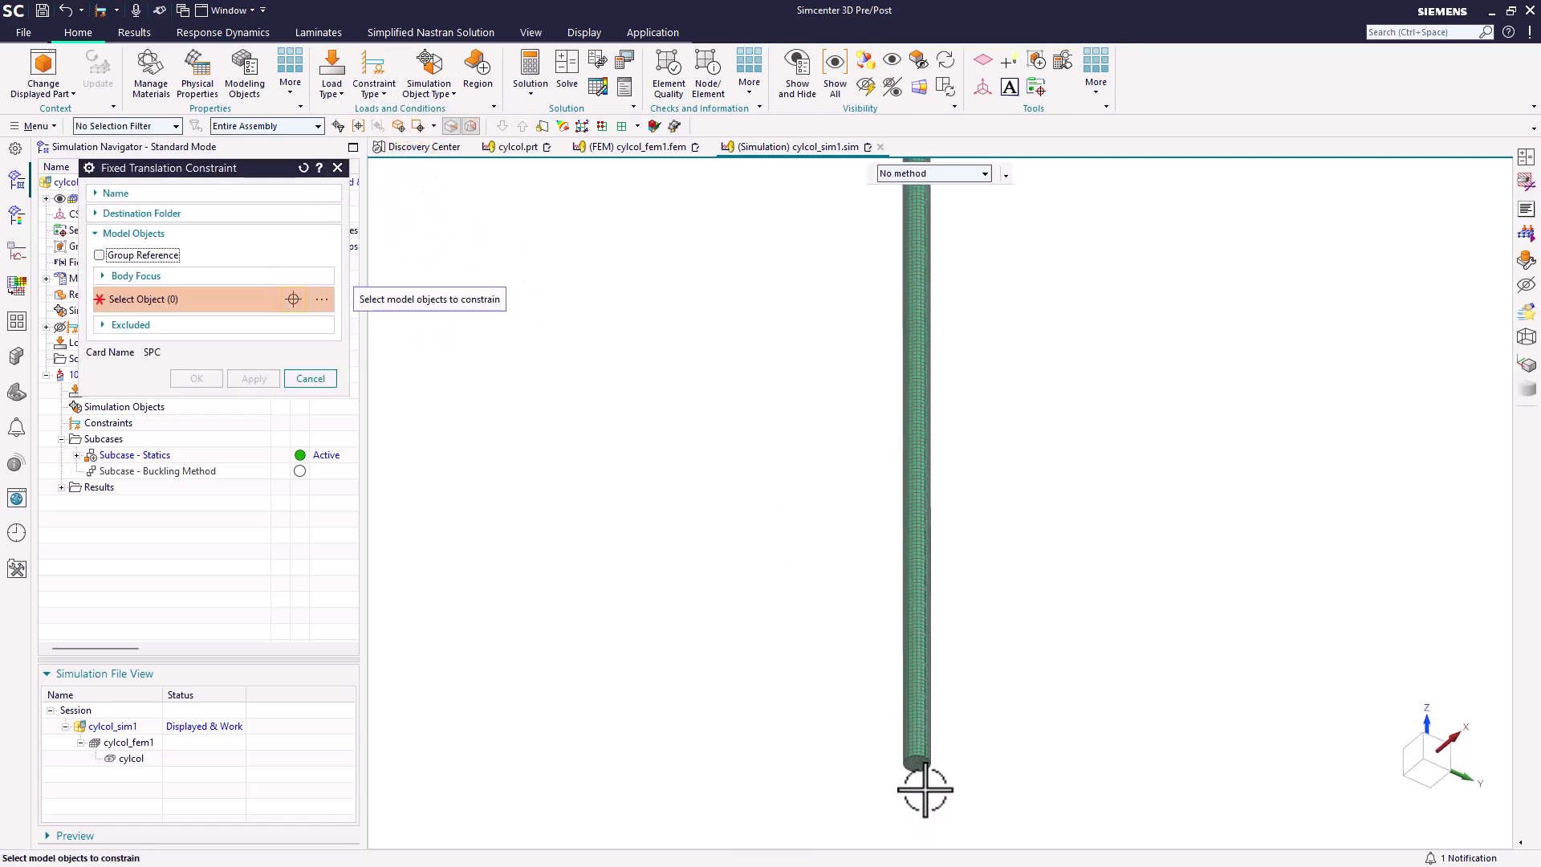
click(919, 748)
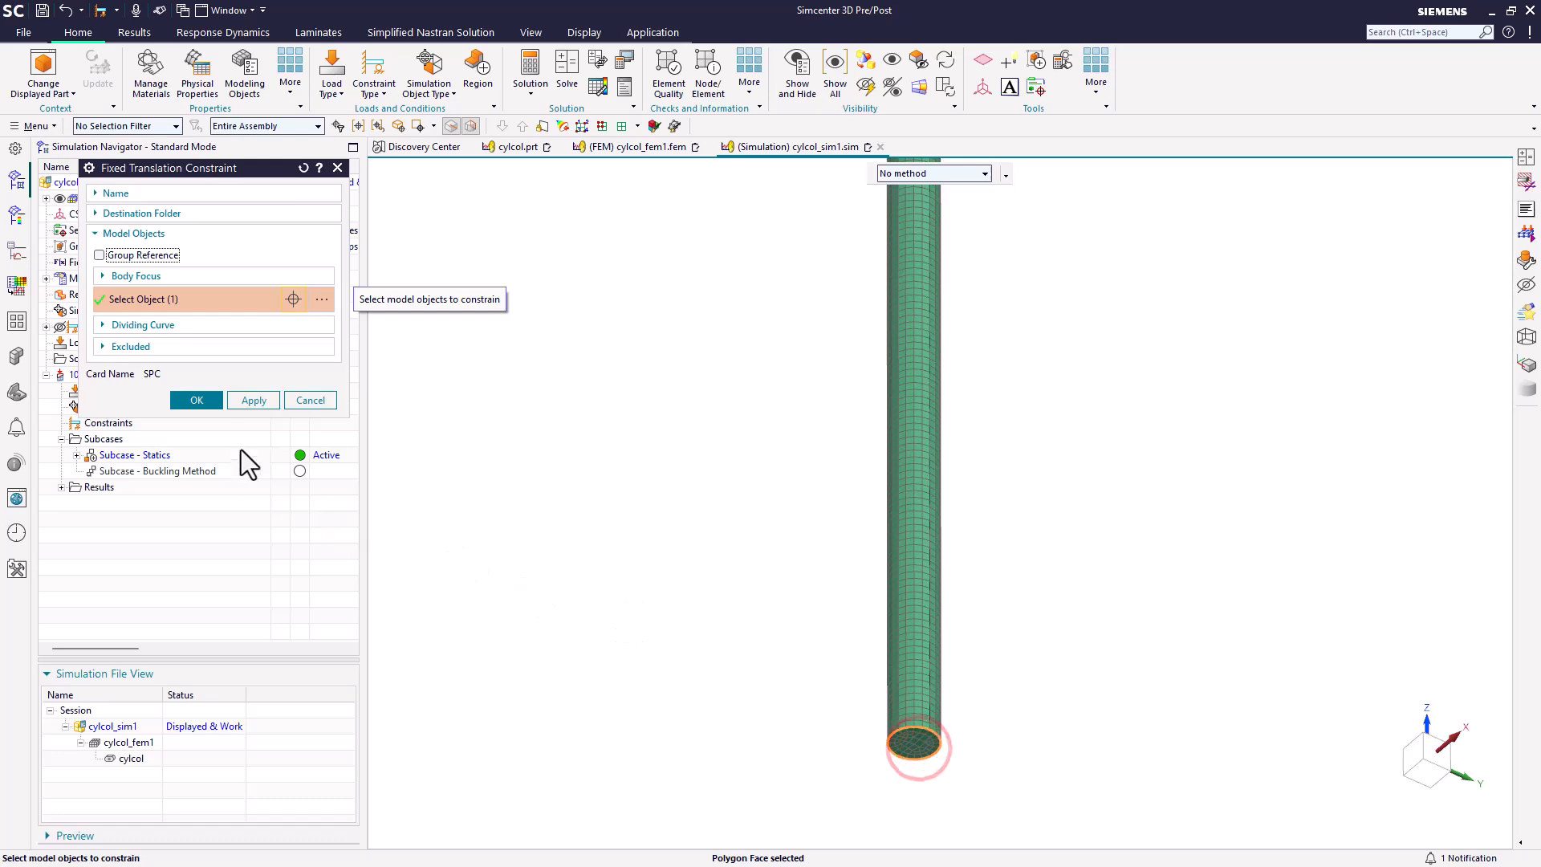
click(210, 405)
Step: Apply a 1 lbf magnitude-and-direction force along -ZC to the cylinder's top circular face
scroll(811, 784, down, 5)
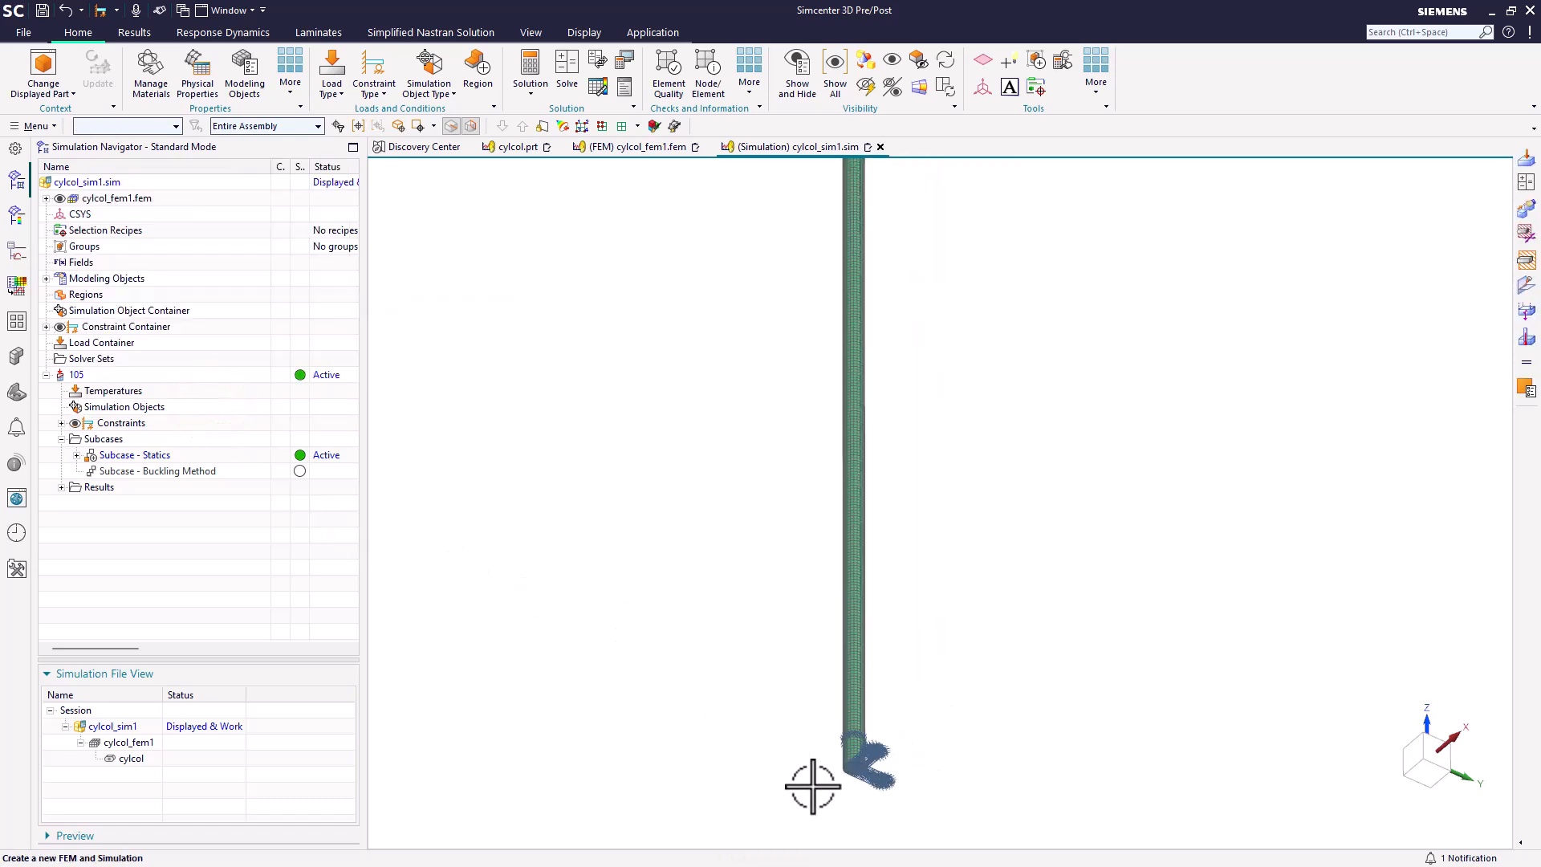
middle_drag(756, 517, 738, 614)
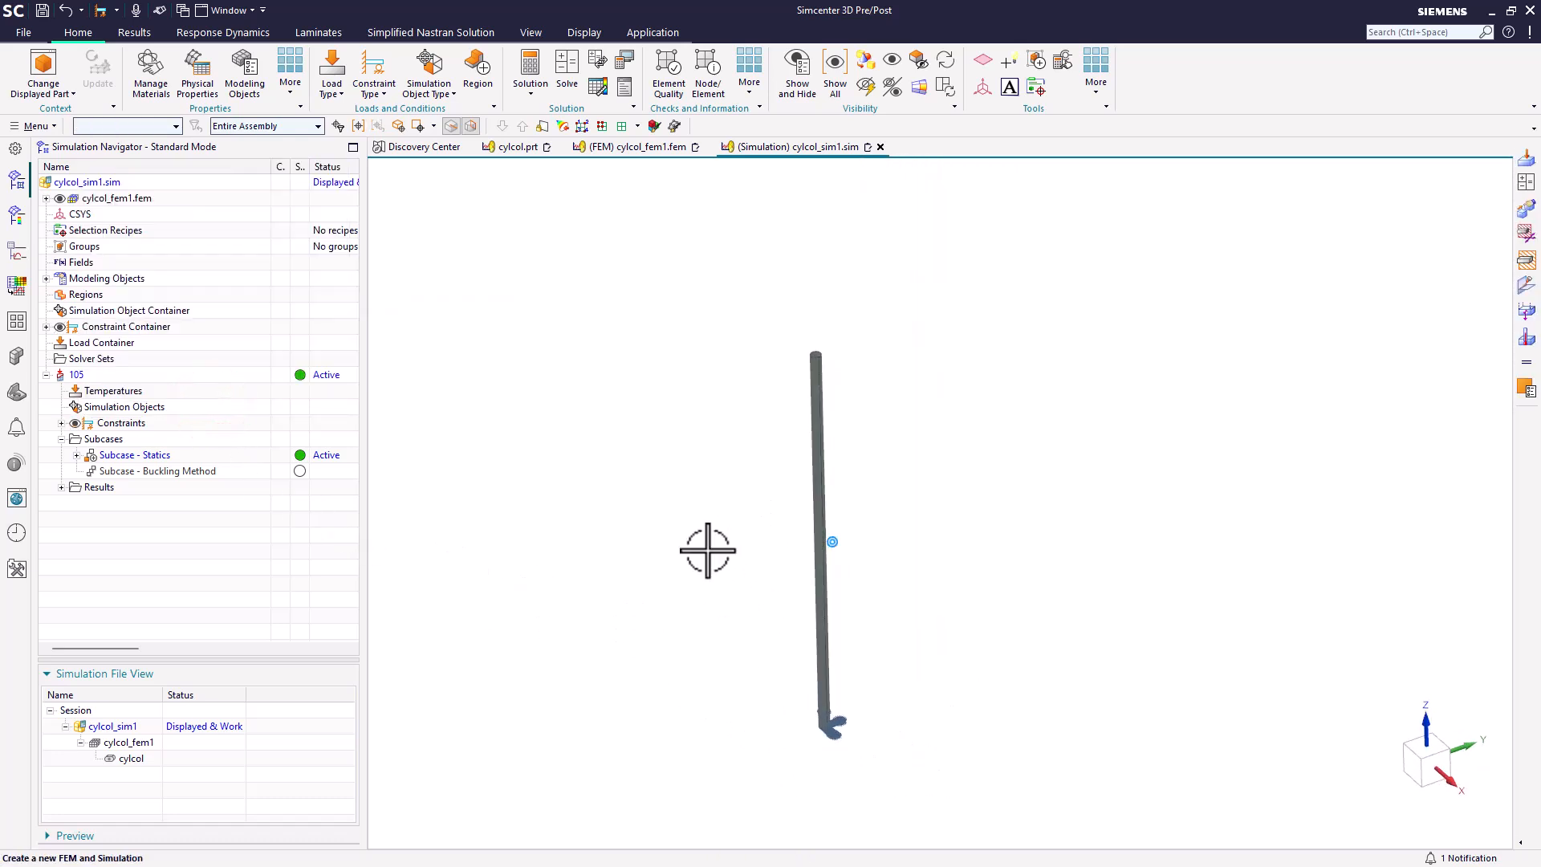
click(326, 93)
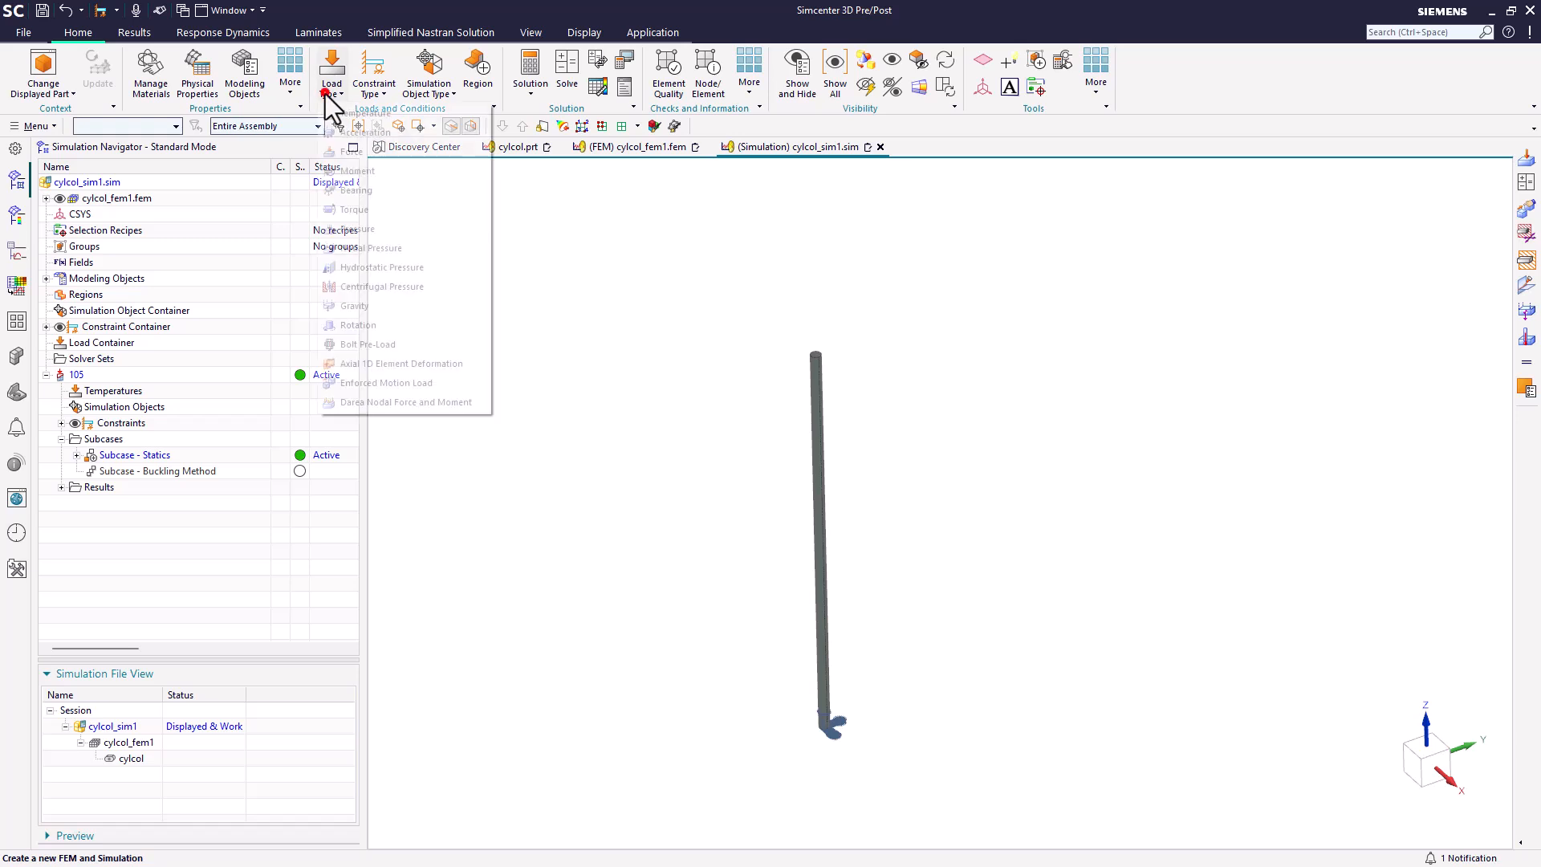
click(345, 151)
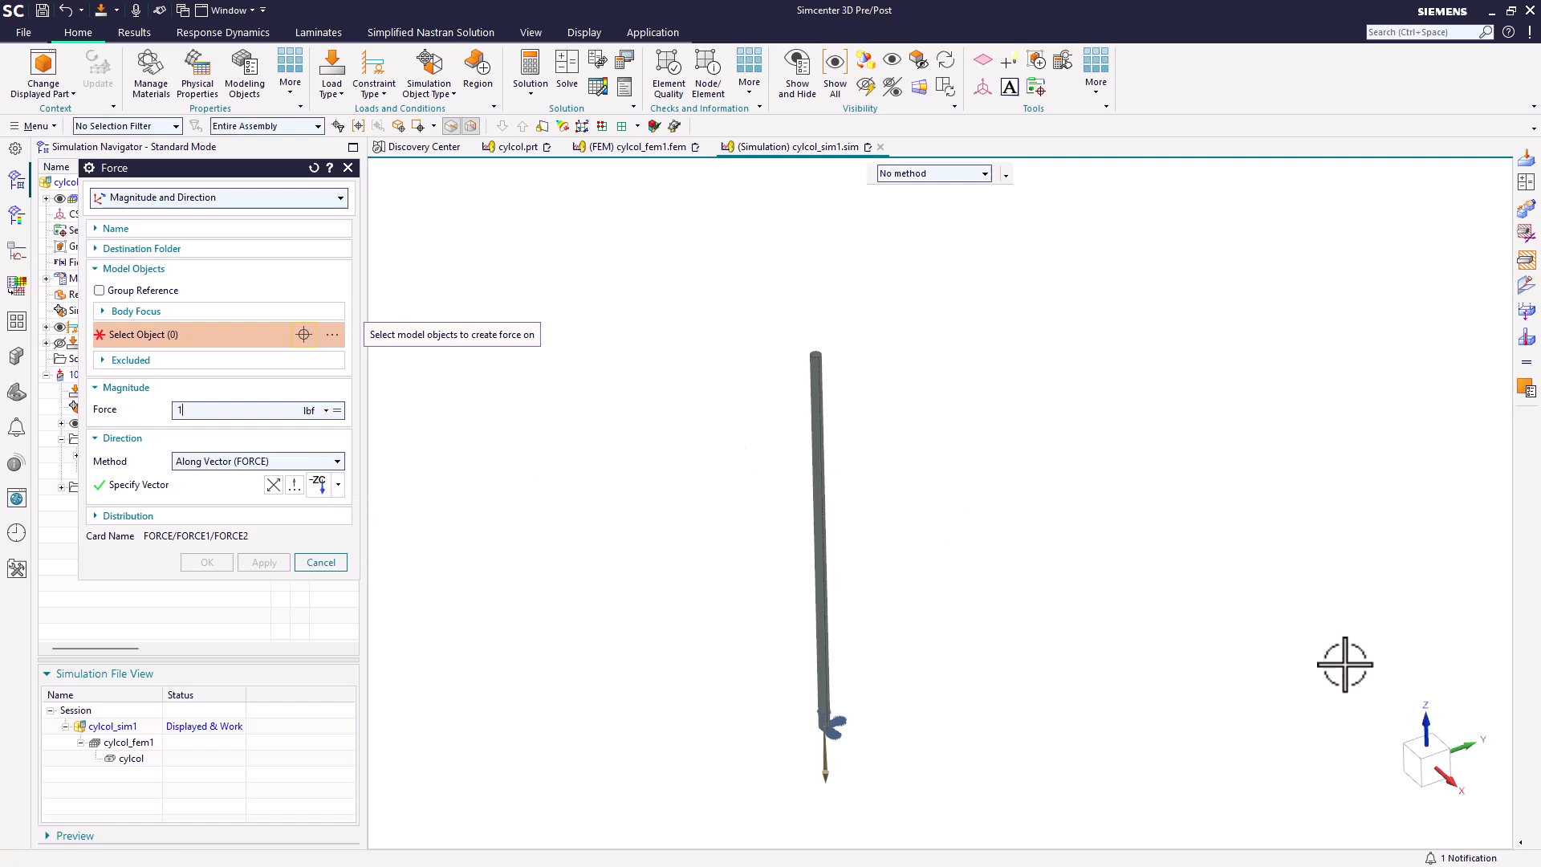
scroll(812, 330, up, 5)
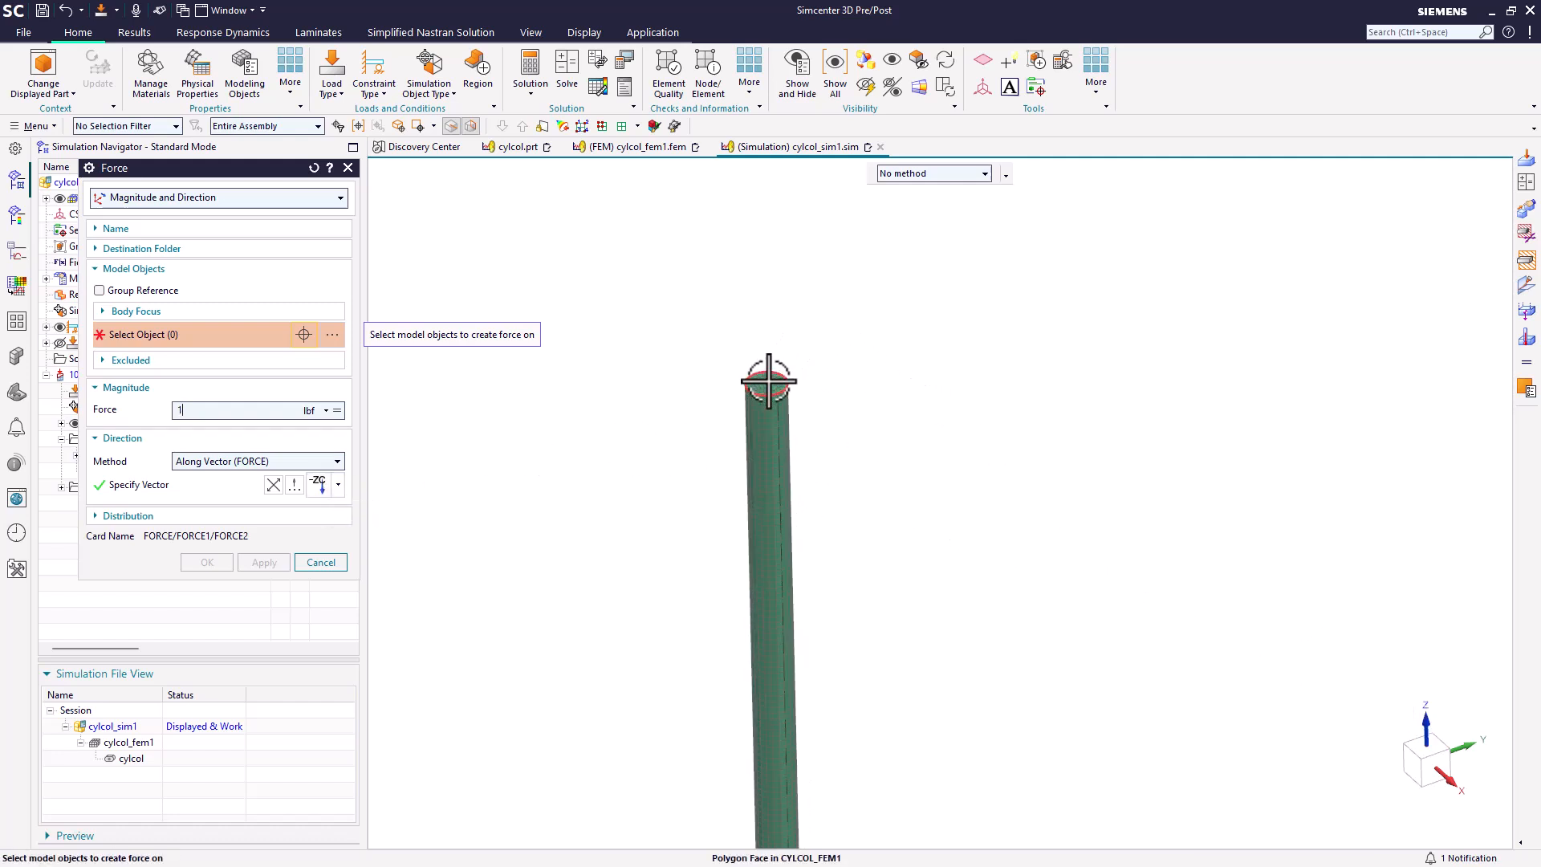
click(768, 380)
click(224, 564)
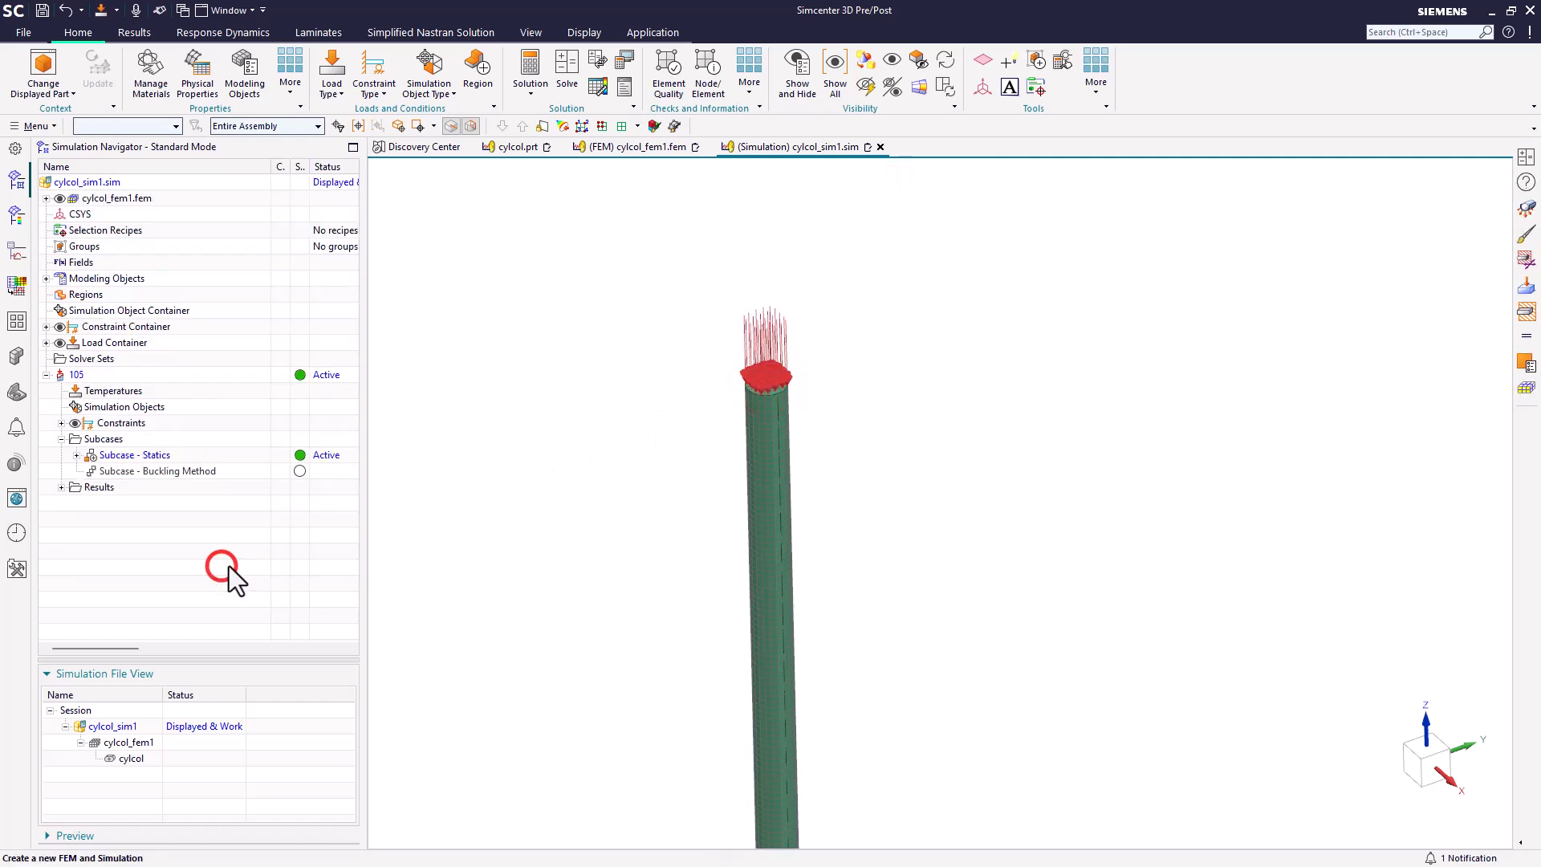
Step: Solve the 105 solution and close the solution monitor and information windows when the job ends
middle_drag(609, 478, 638, 425)
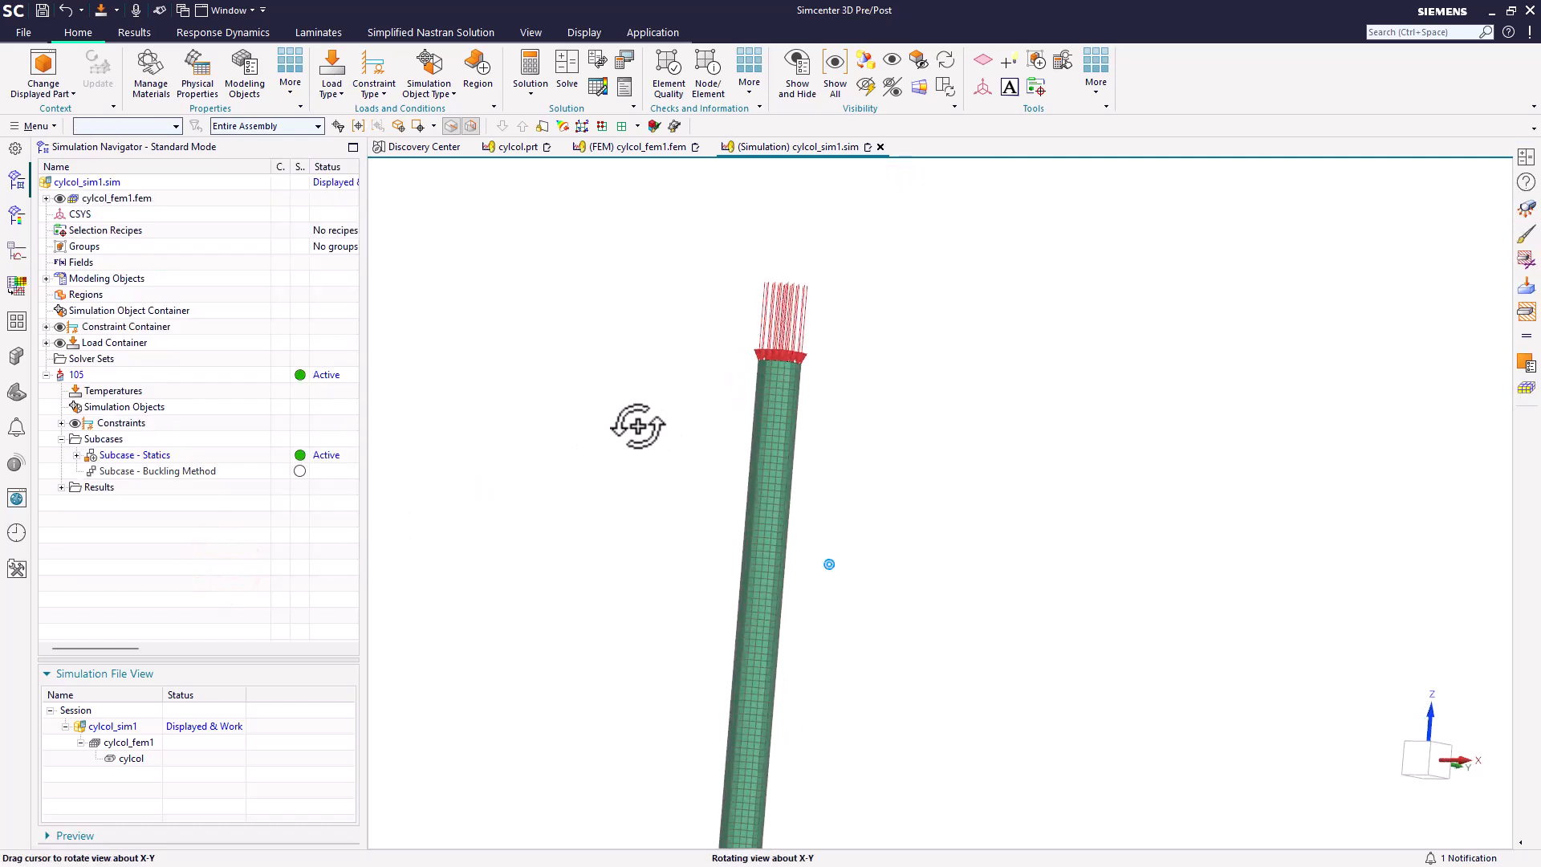
scroll(715, 289, down, 5)
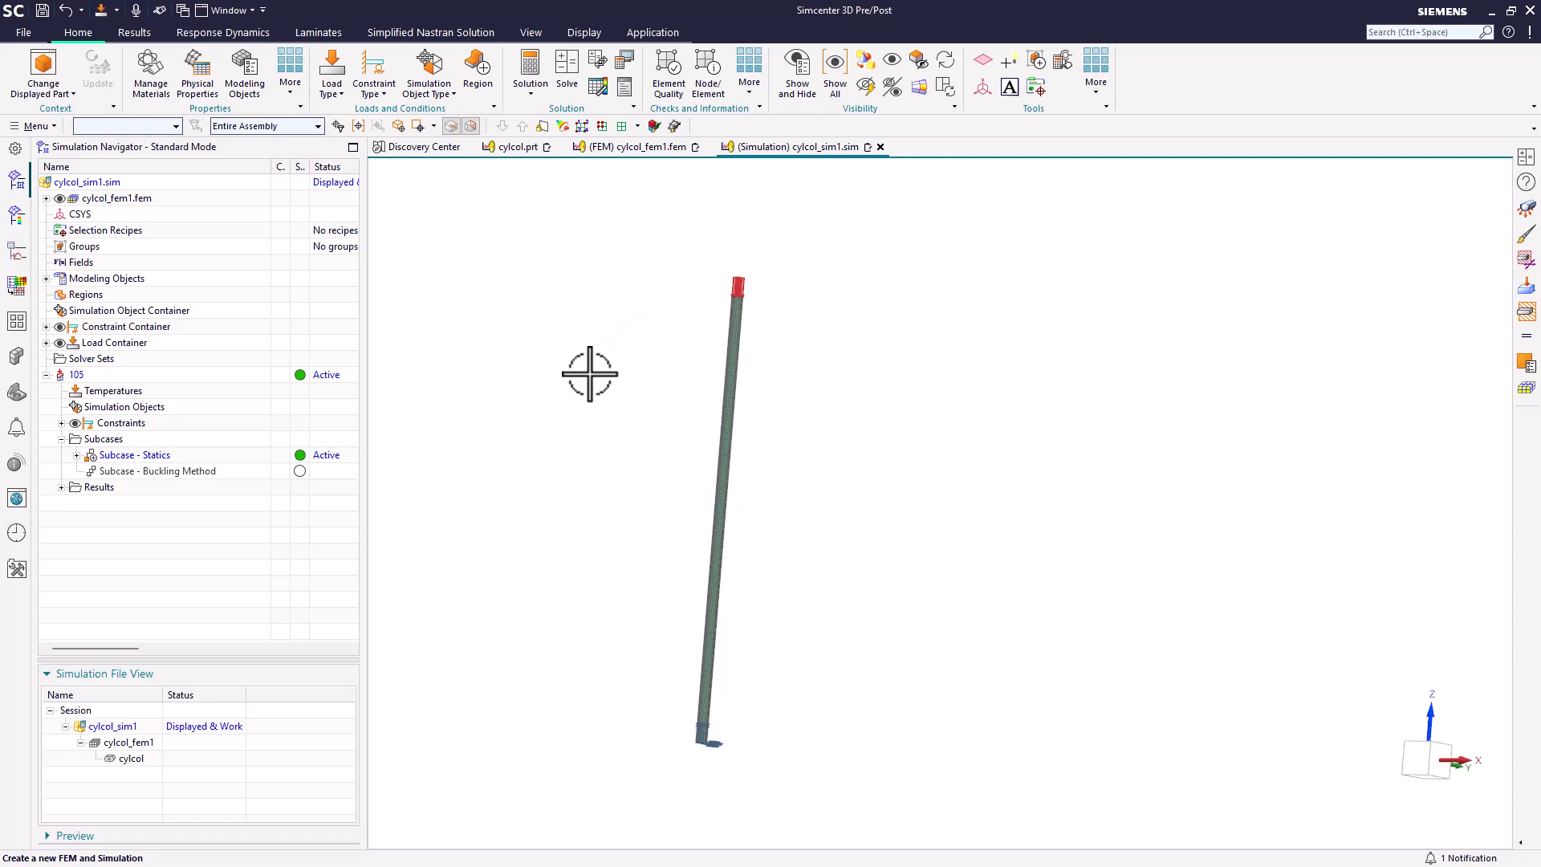
click(561, 84)
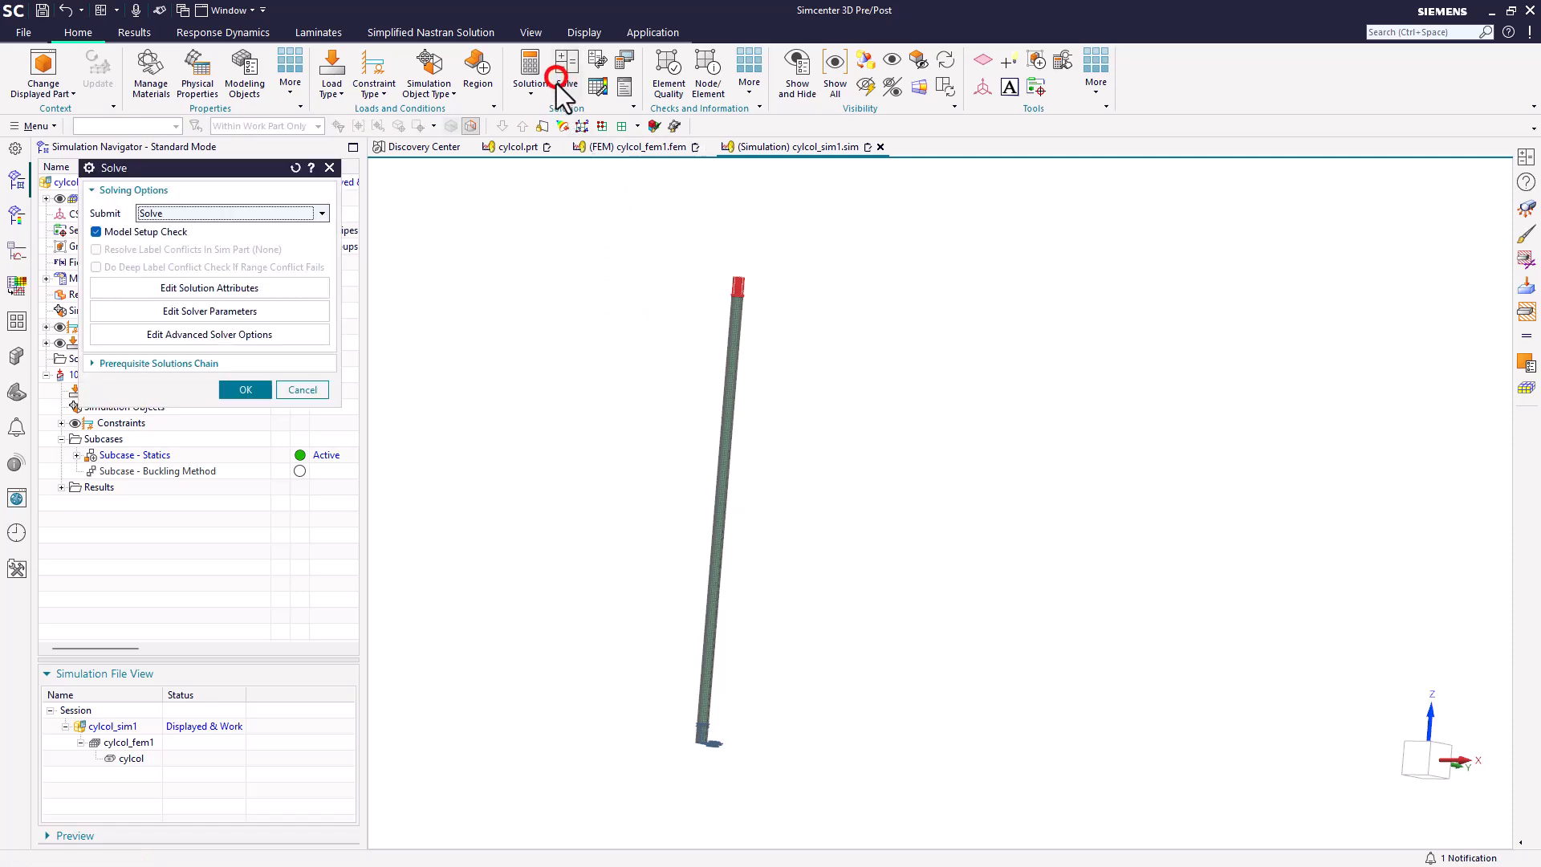
click(258, 389)
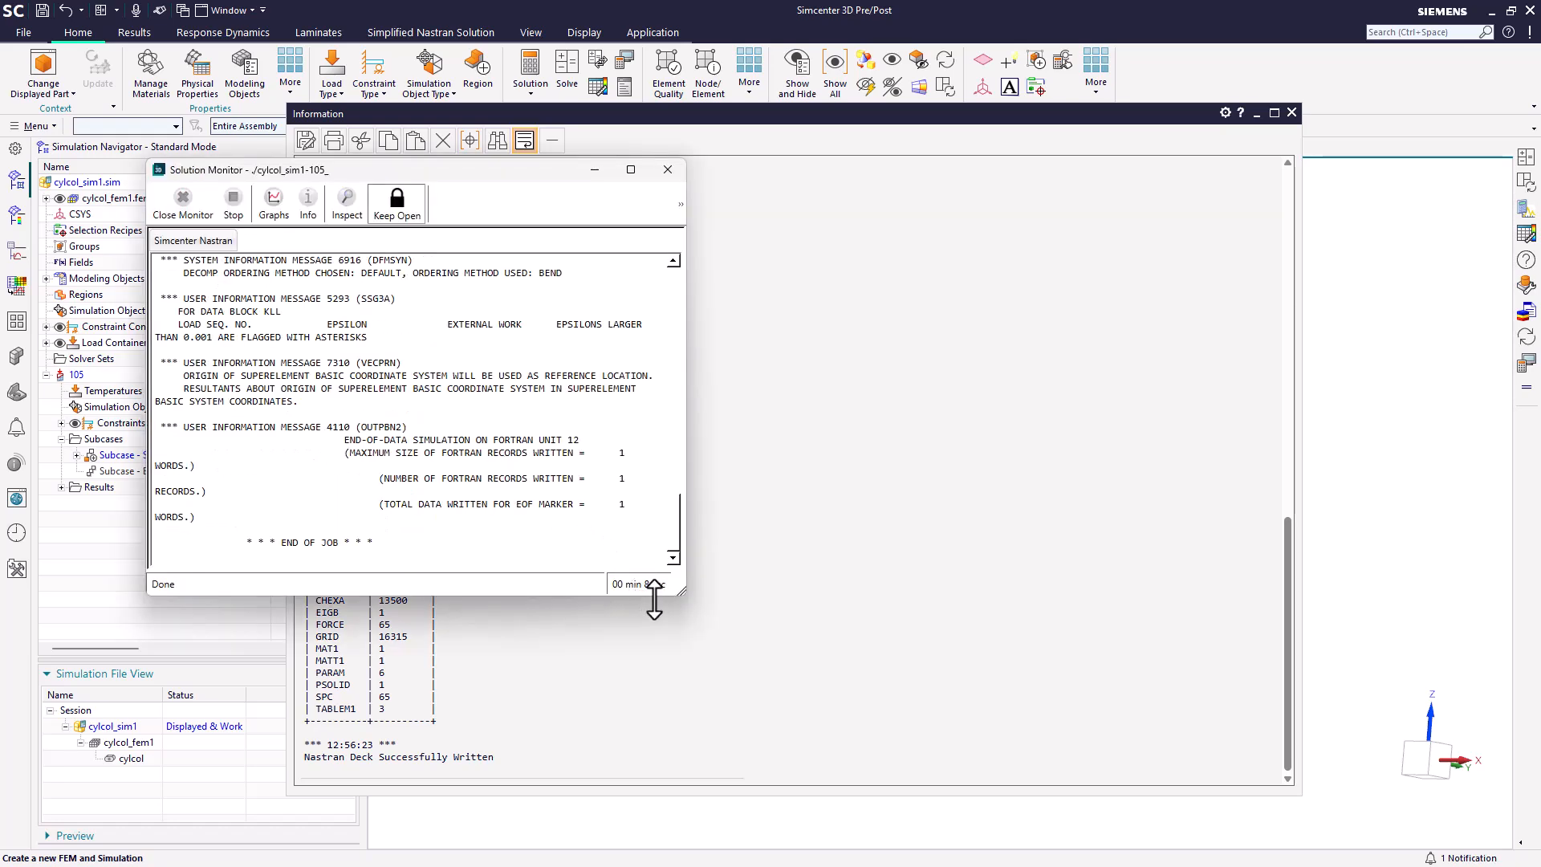
click(668, 169)
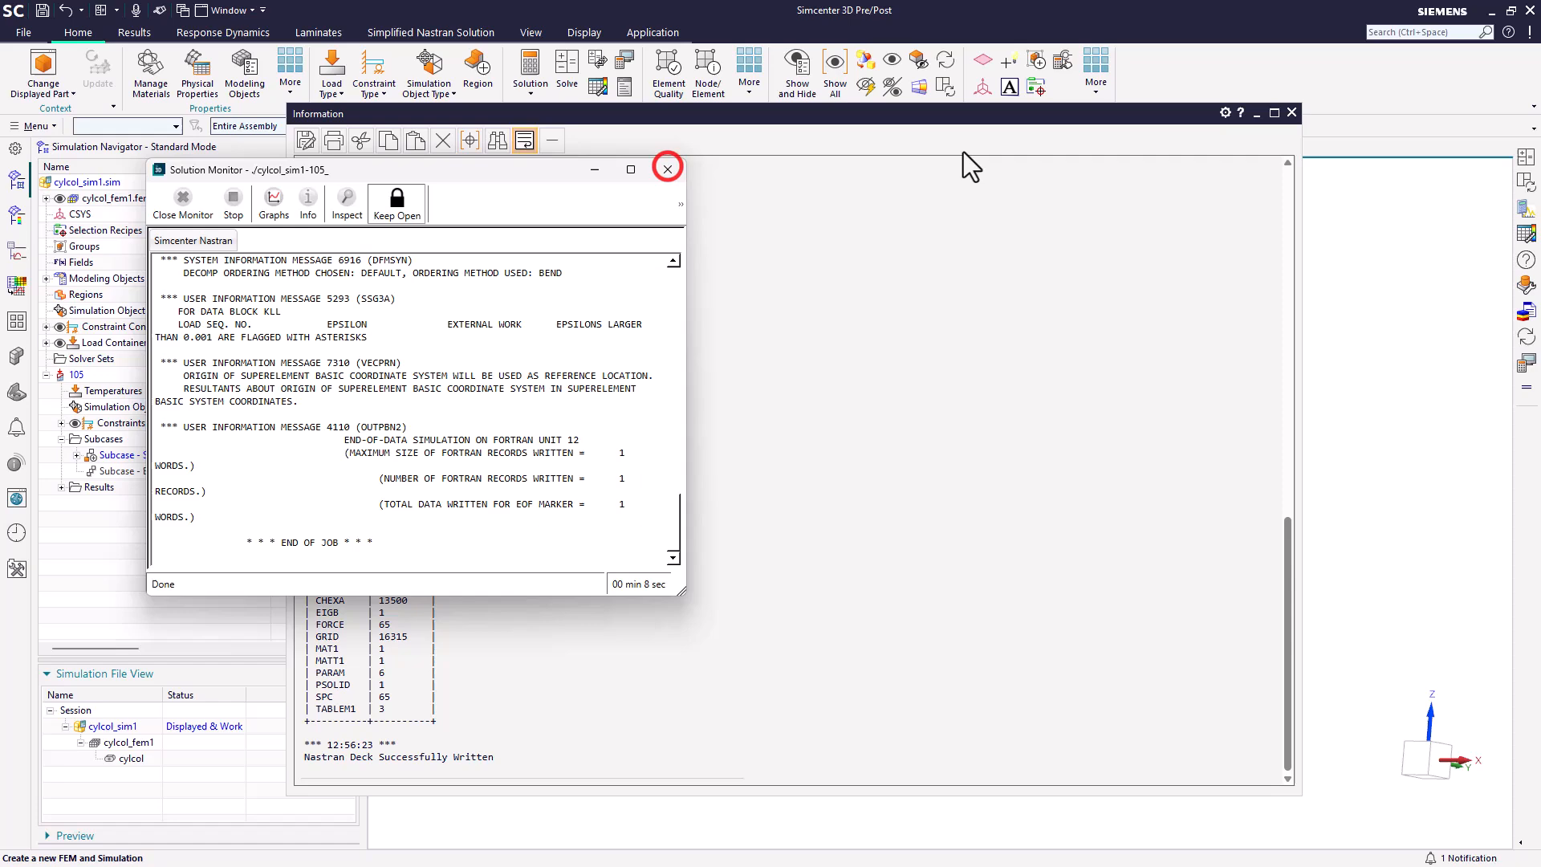
click(1291, 113)
click(1131, 448)
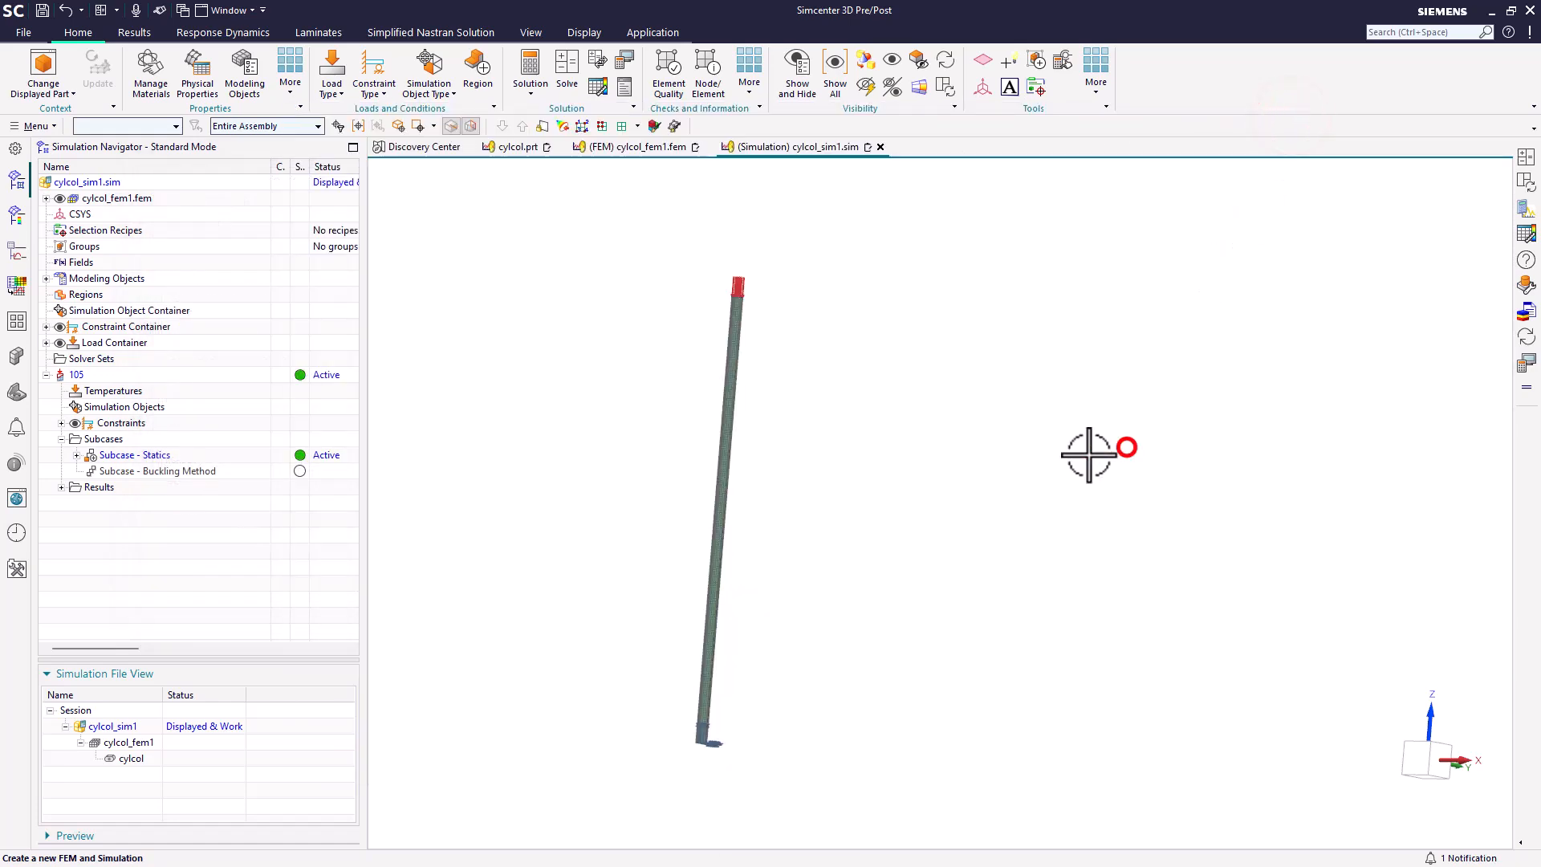
Step: Open the structural results and display the nodal displacement contour for Mode 1 of the buckling method subcase
click(61, 487)
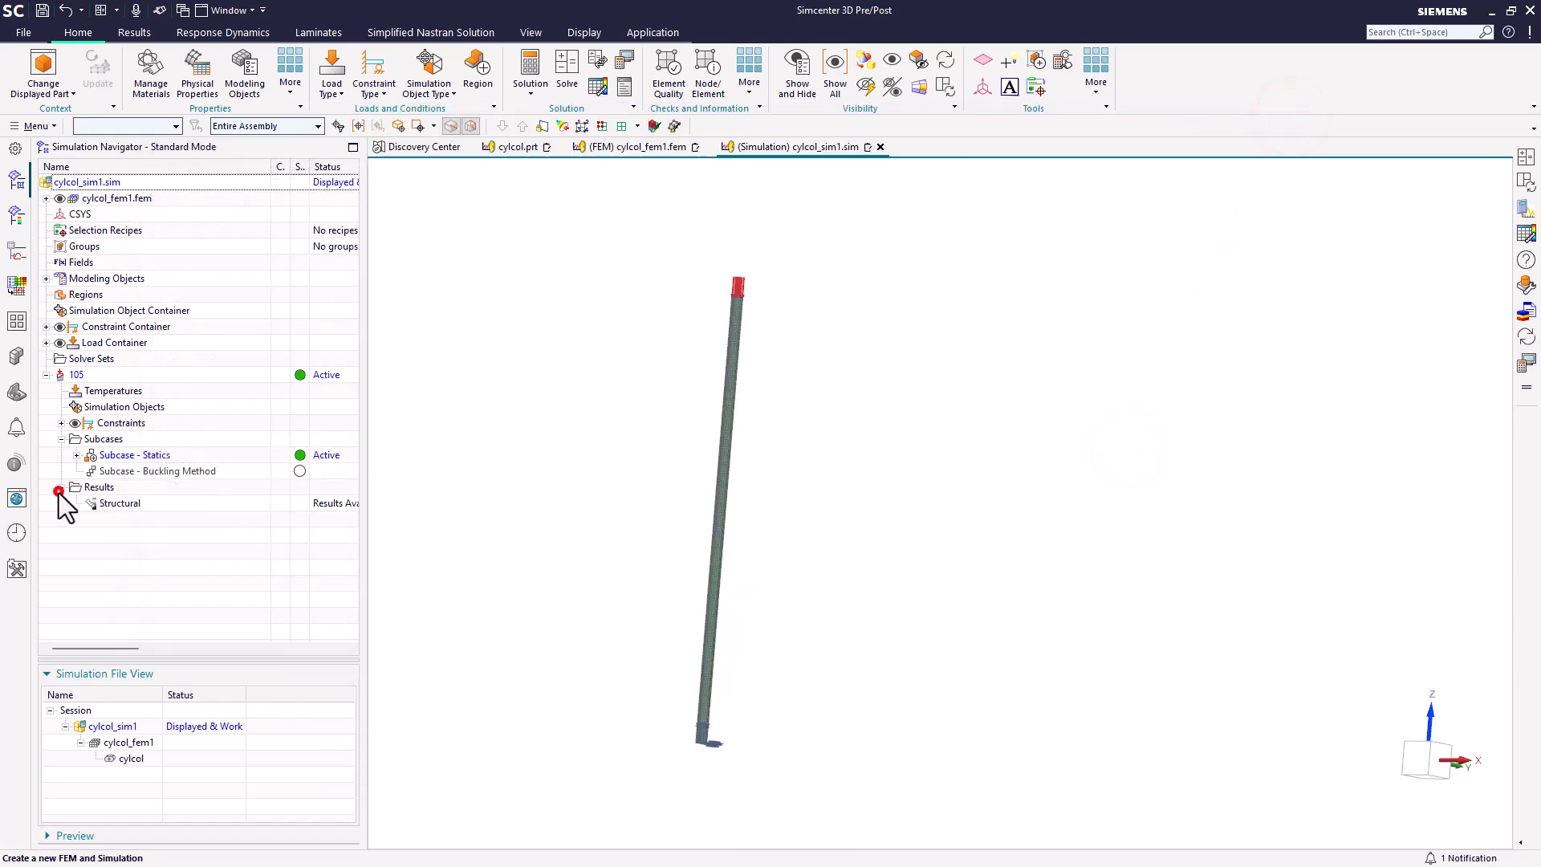
double_click(102, 504)
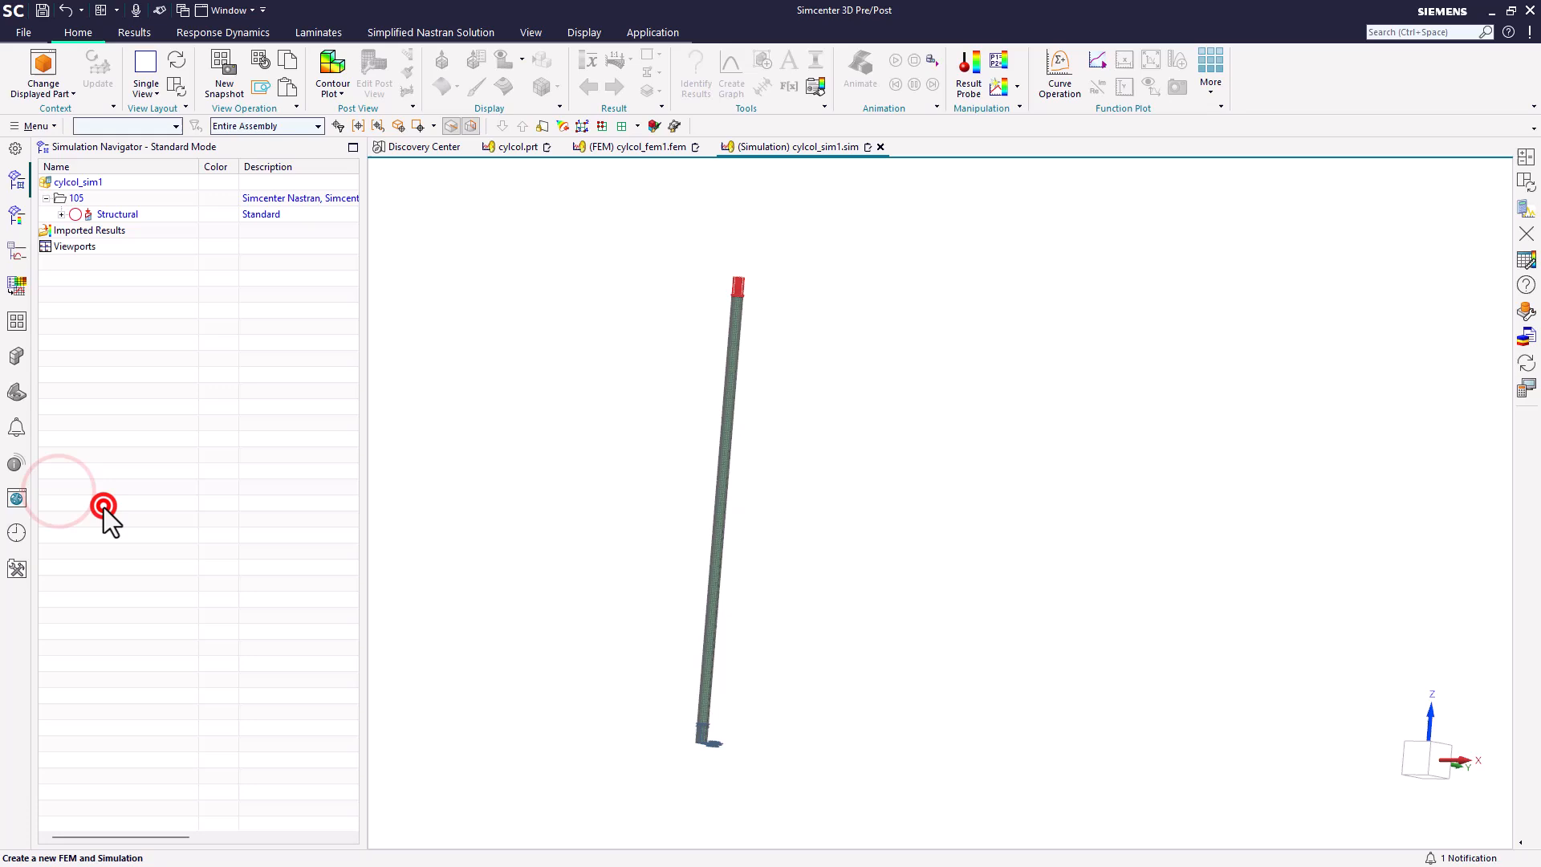
click(61, 214)
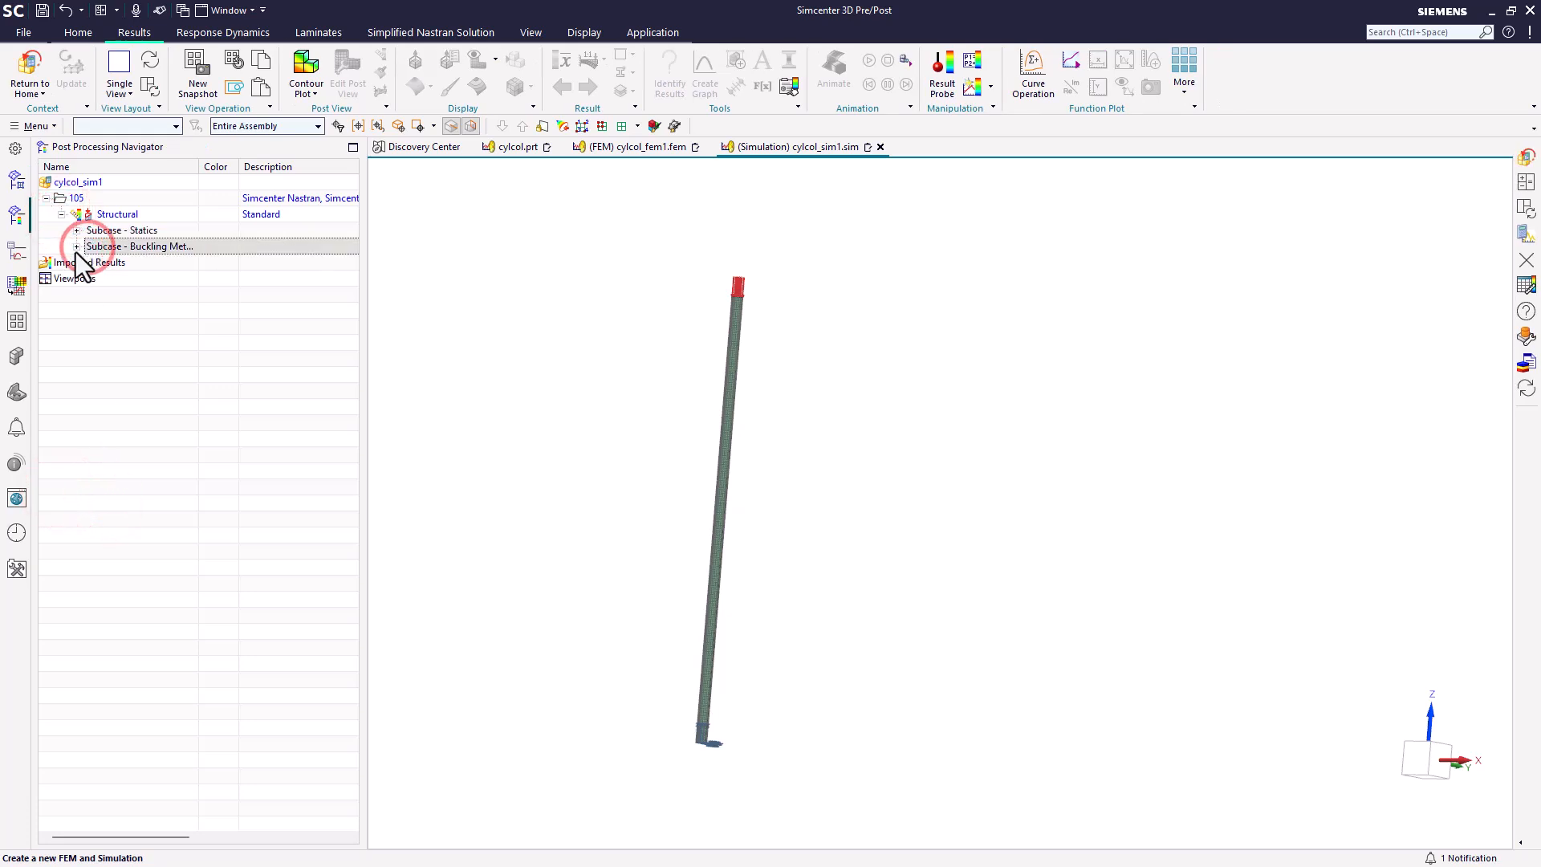
click(76, 248)
click(91, 263)
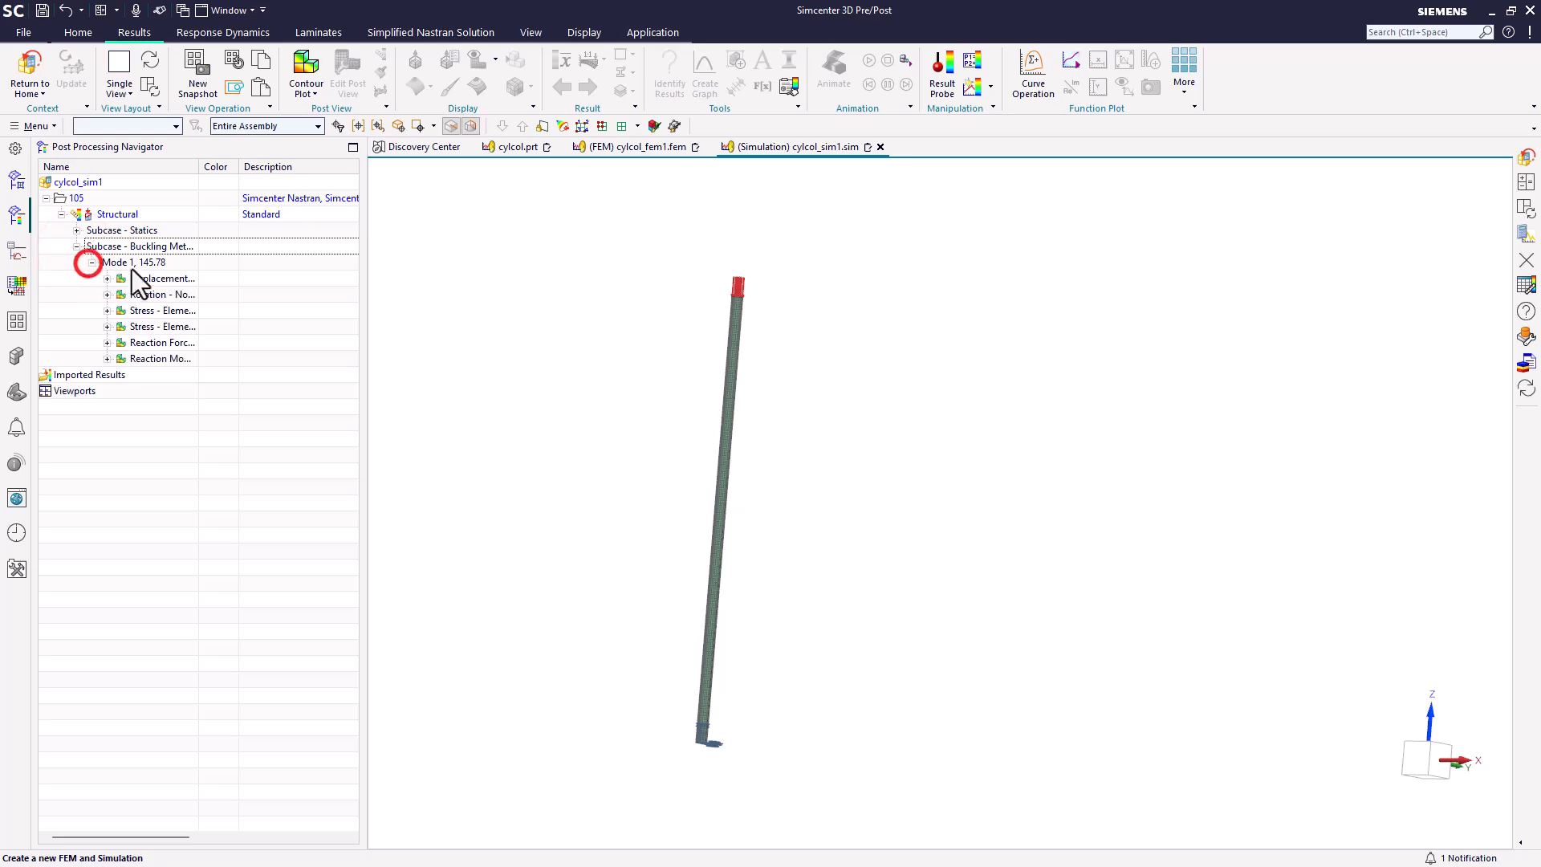
double_click(153, 279)
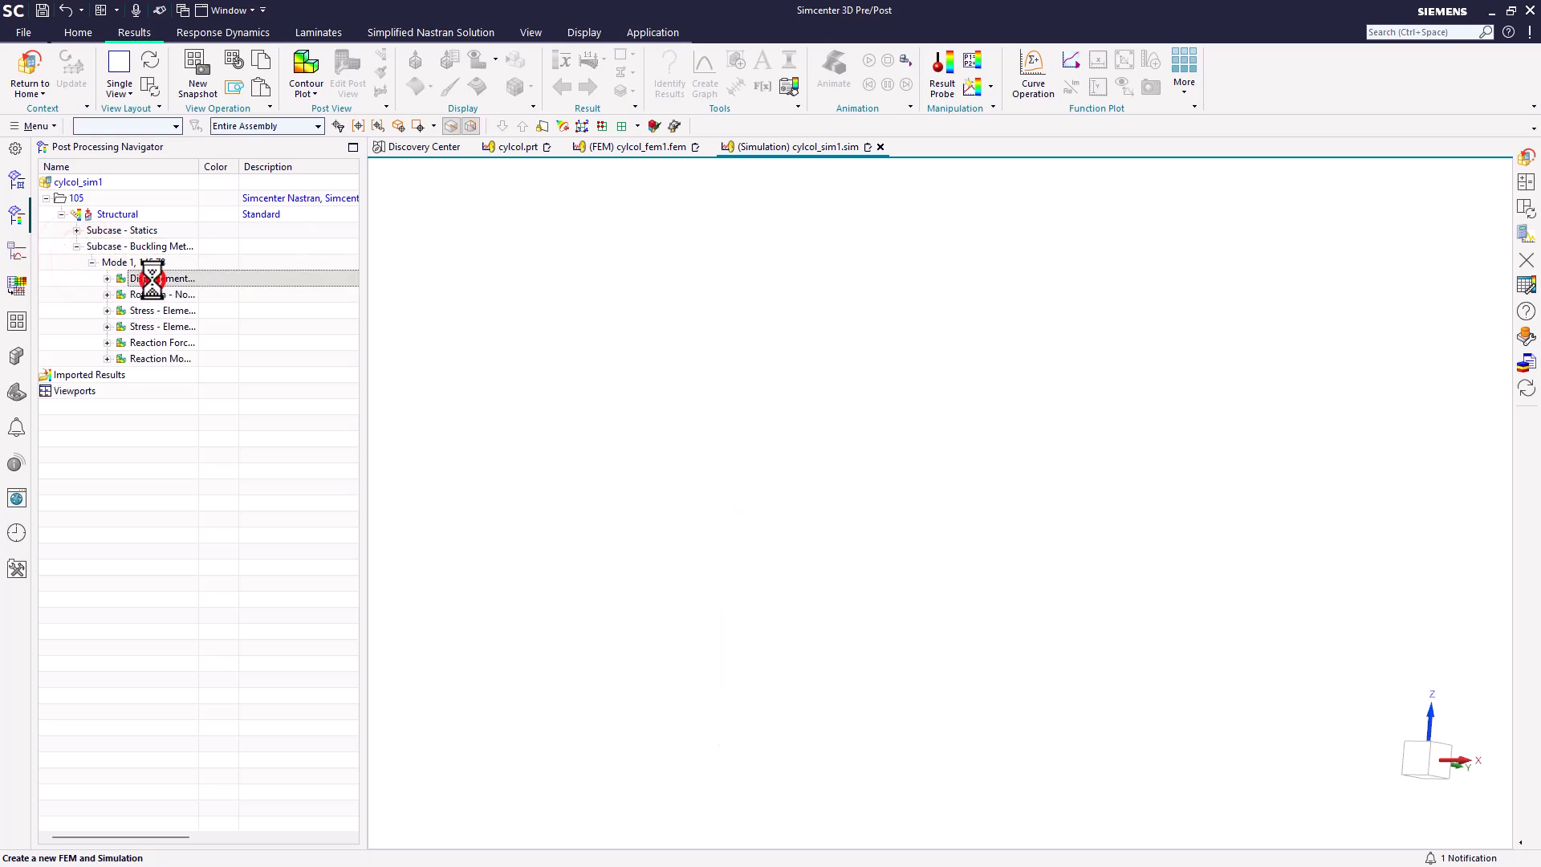
middle_drag(638, 447, 661, 471)
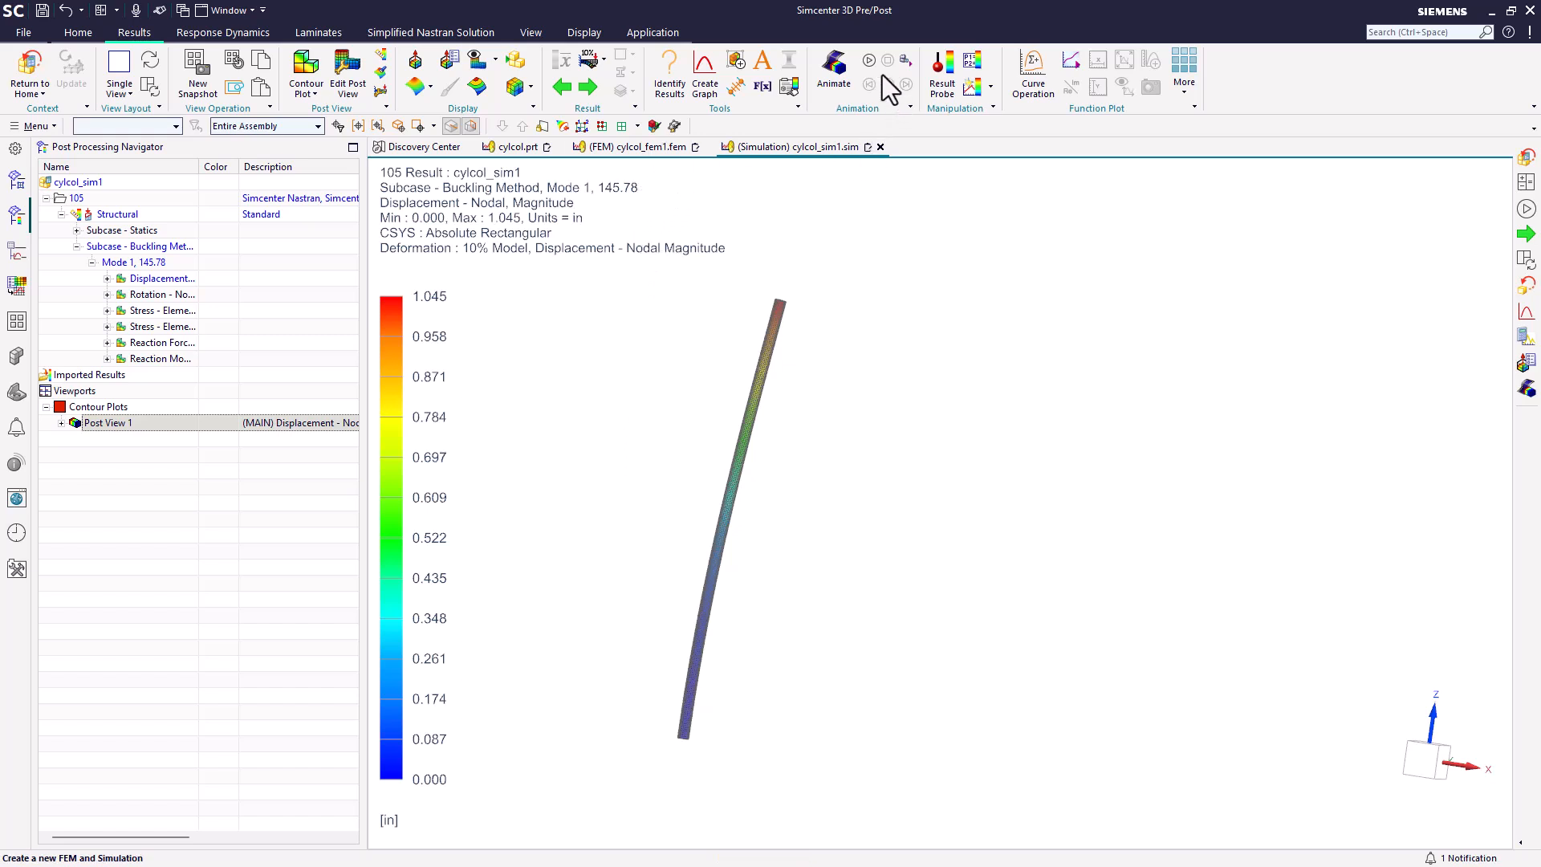
Step: Play and stop the Mode 1 shape animation, and consult the Euler column buckling slide for the theoretical critical load
click(867, 60)
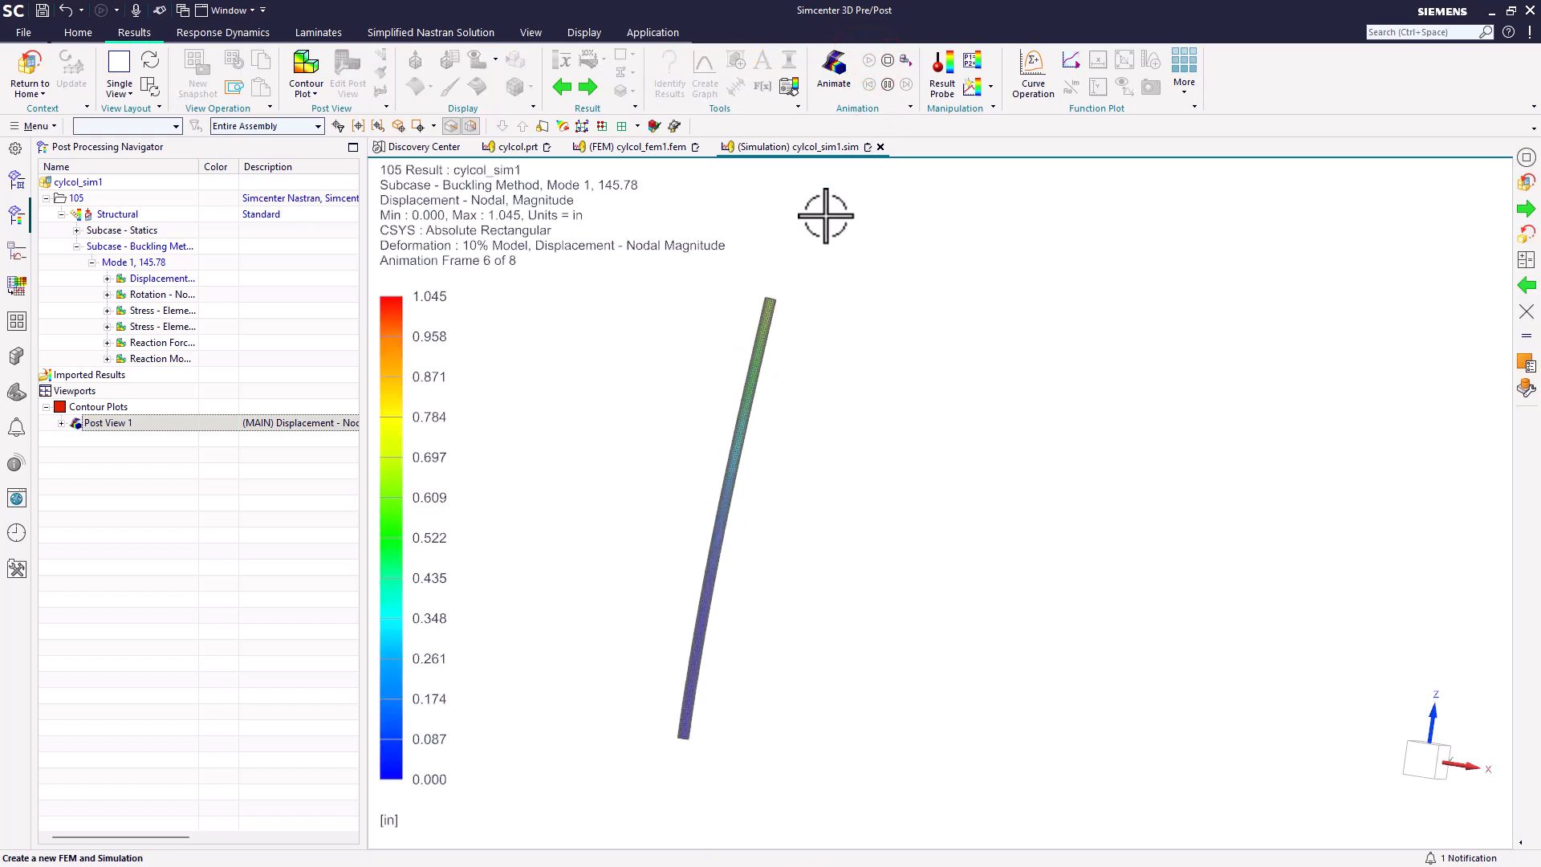
click(888, 60)
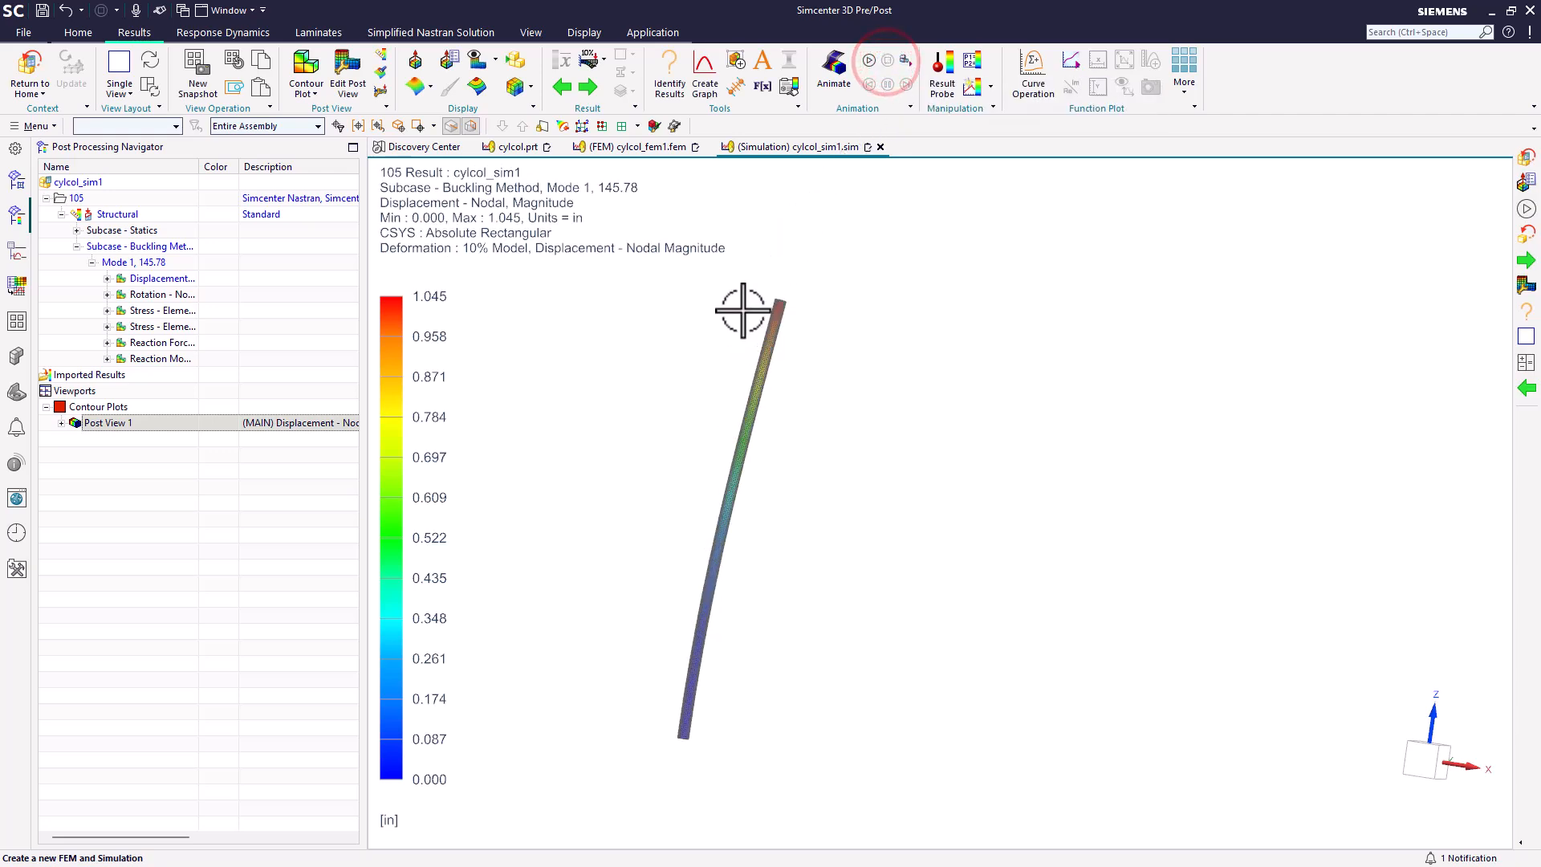
key(alt+Tab)
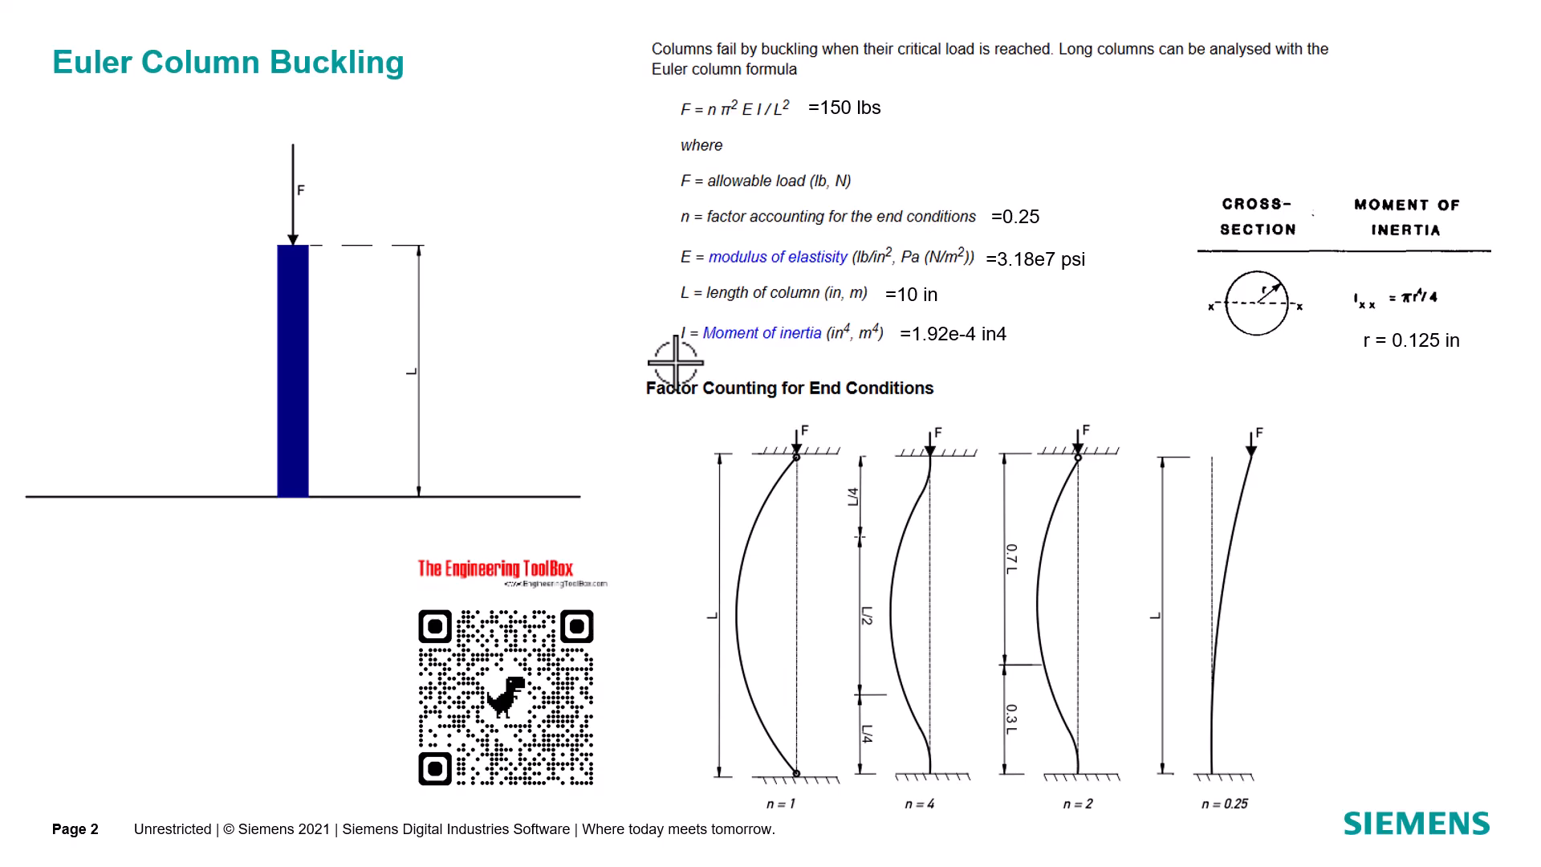
key(alt+Tab)
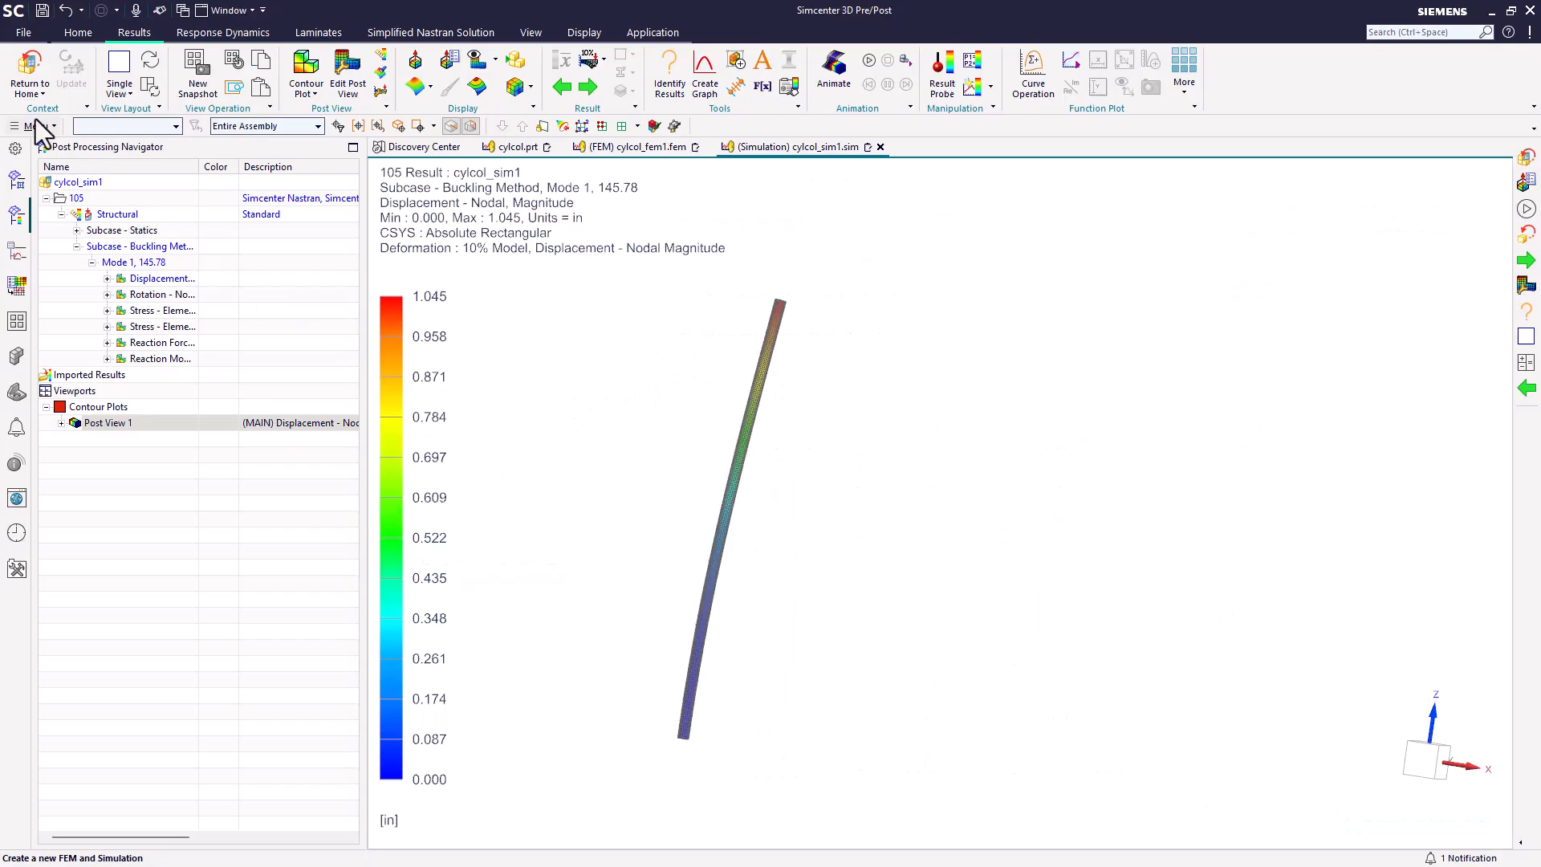
Step: Leave the results display and make the cylcol_fem1 FEM file the displayed and work part
click(26, 81)
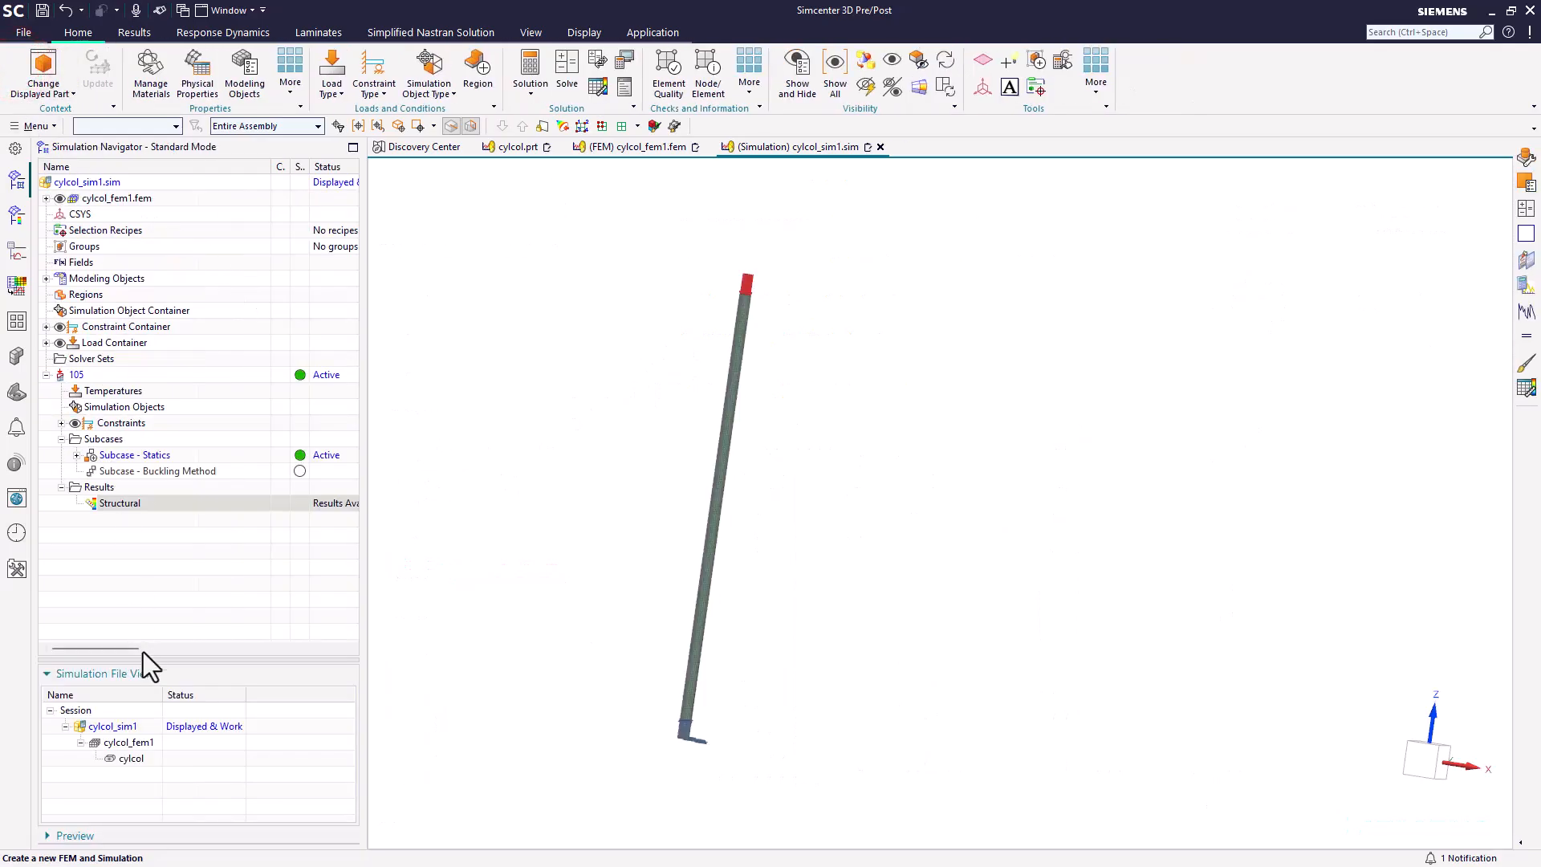
double_click(146, 744)
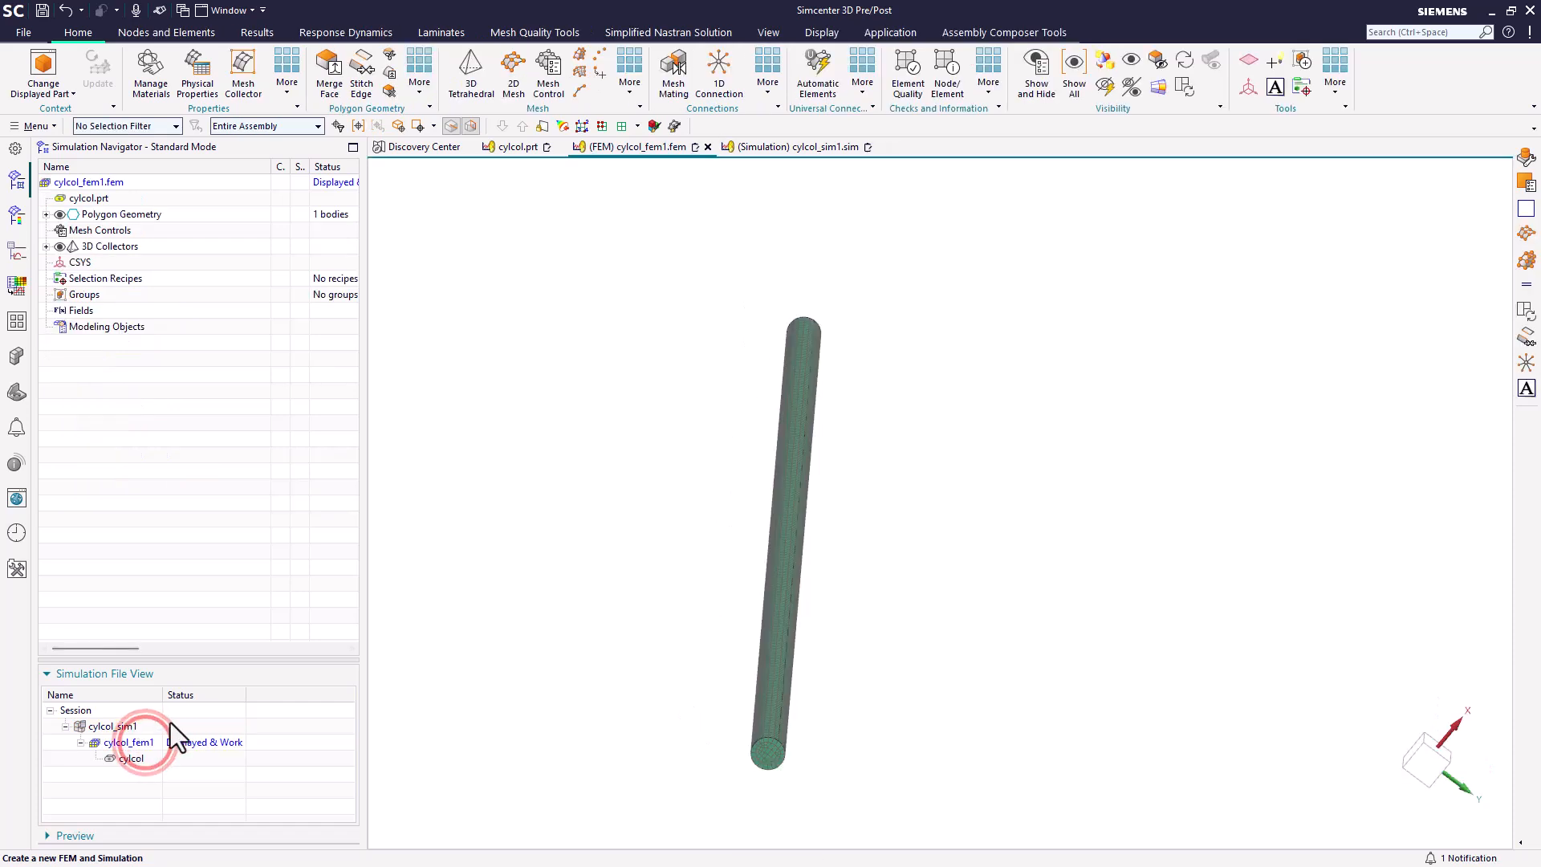
scroll(772, 754, up, 4)
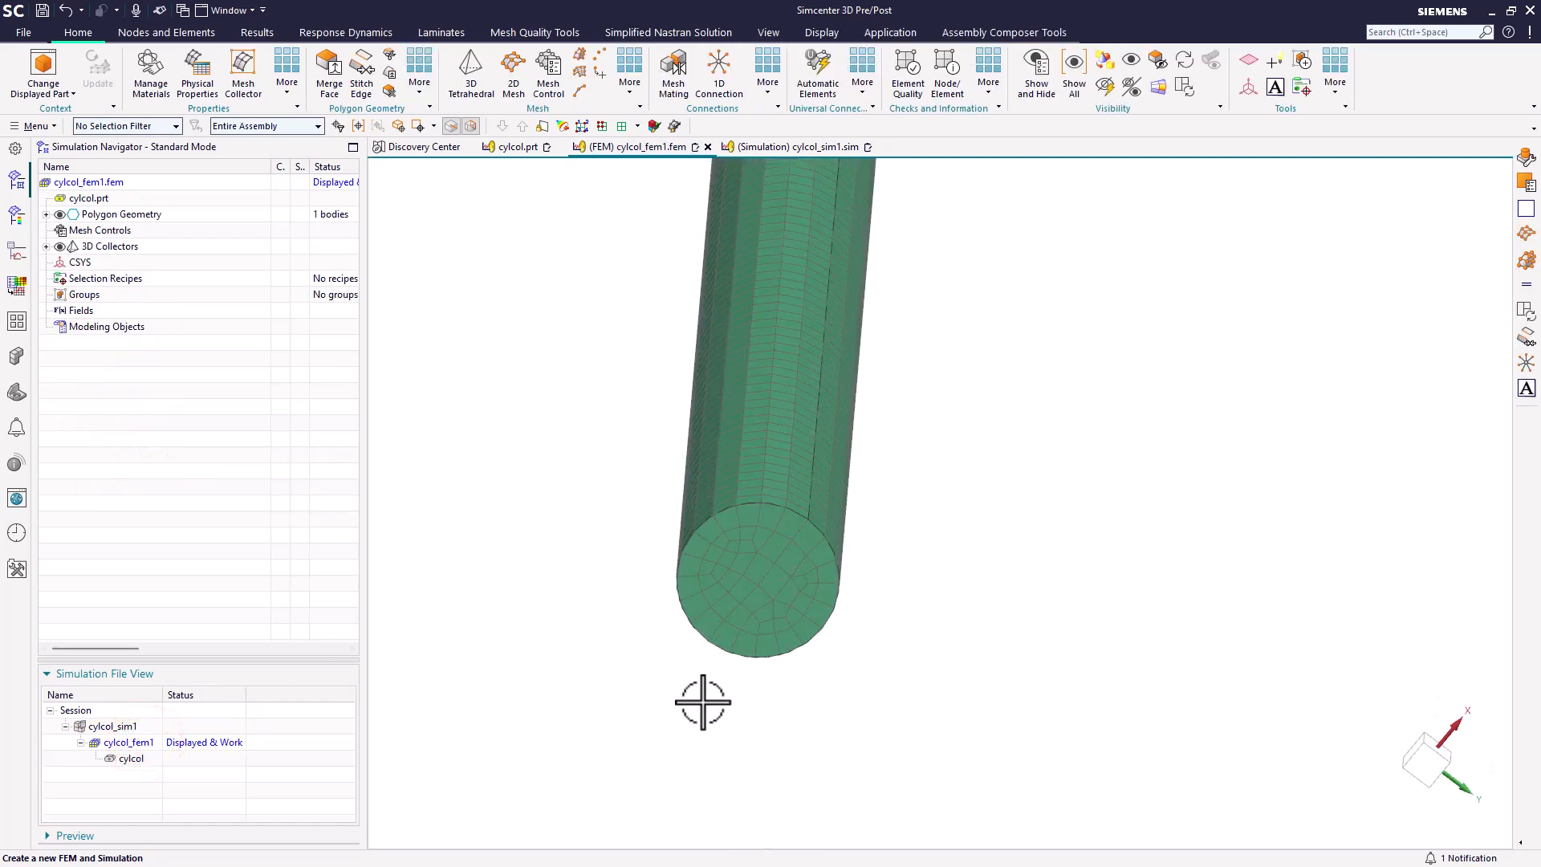
Step: Edit the CYLCOL 3D swept mesh and set its source element size to 0.03 in
click(47, 246)
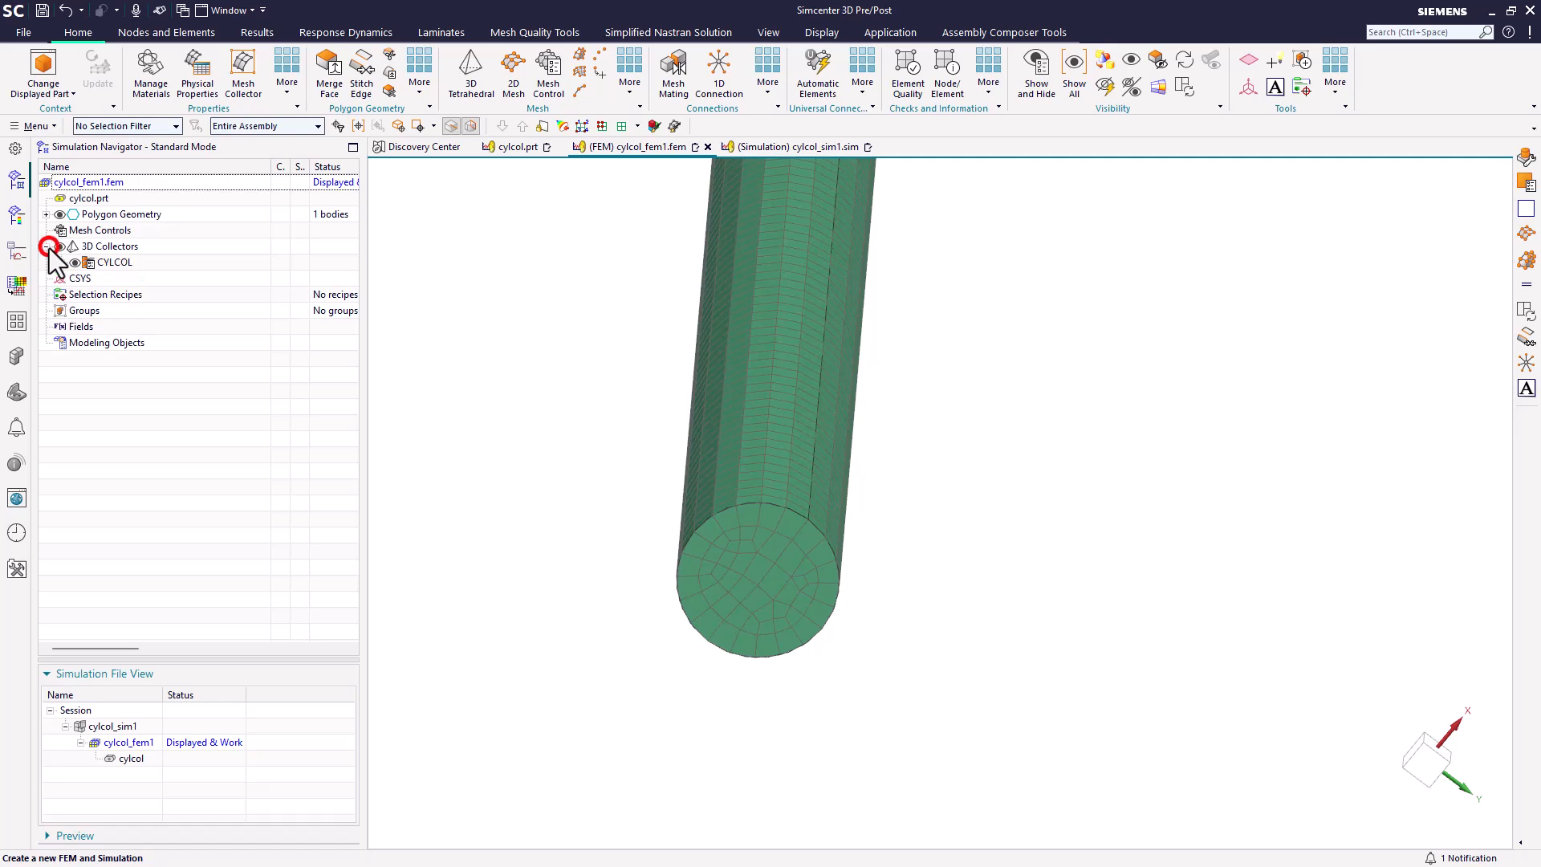
click(59, 262)
double_click(114, 278)
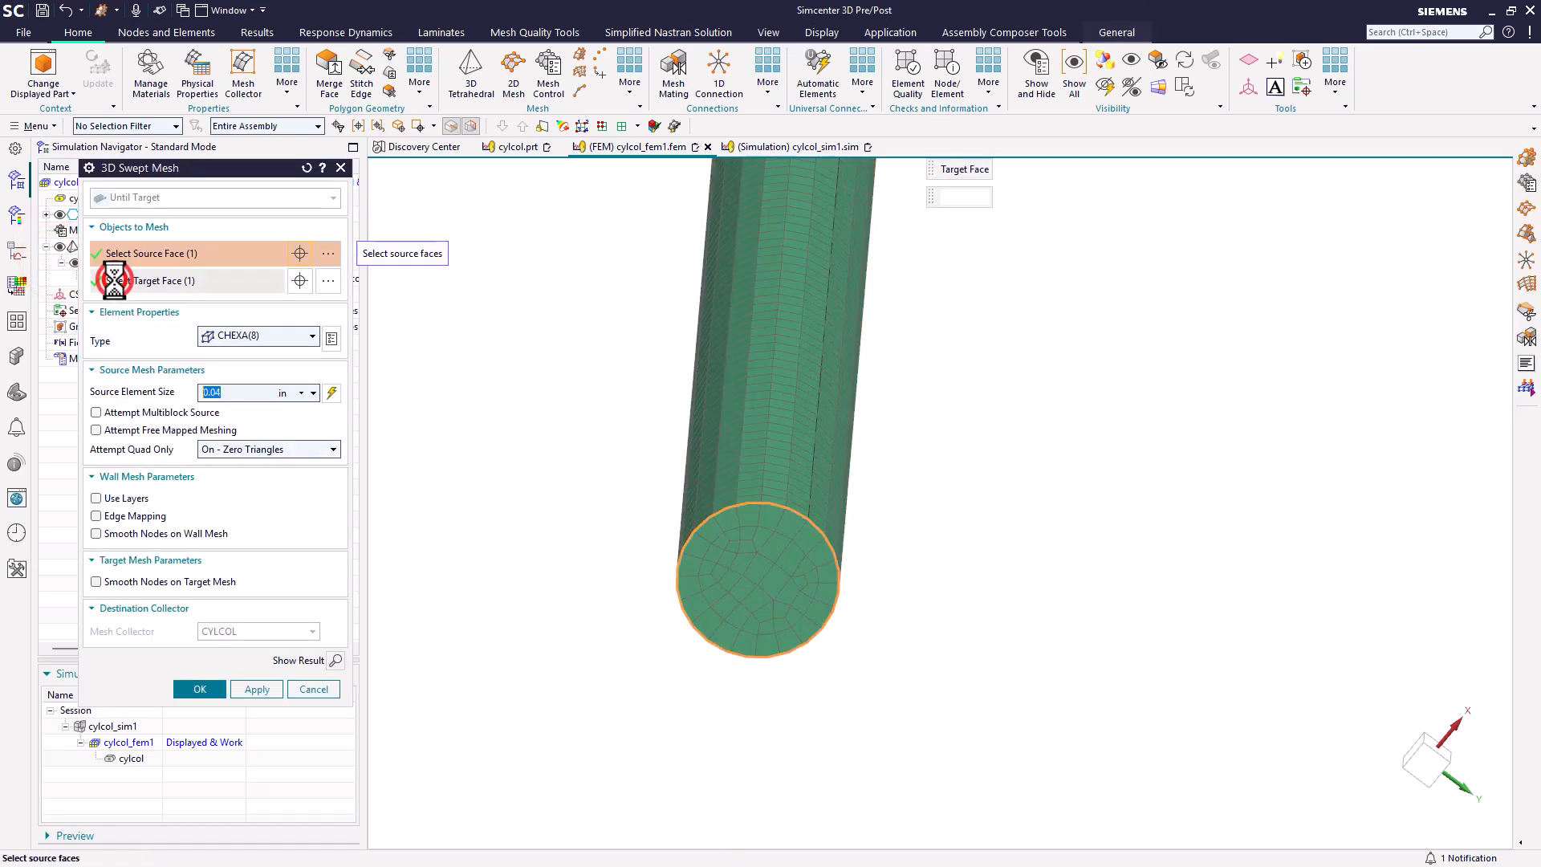
click(223, 396)
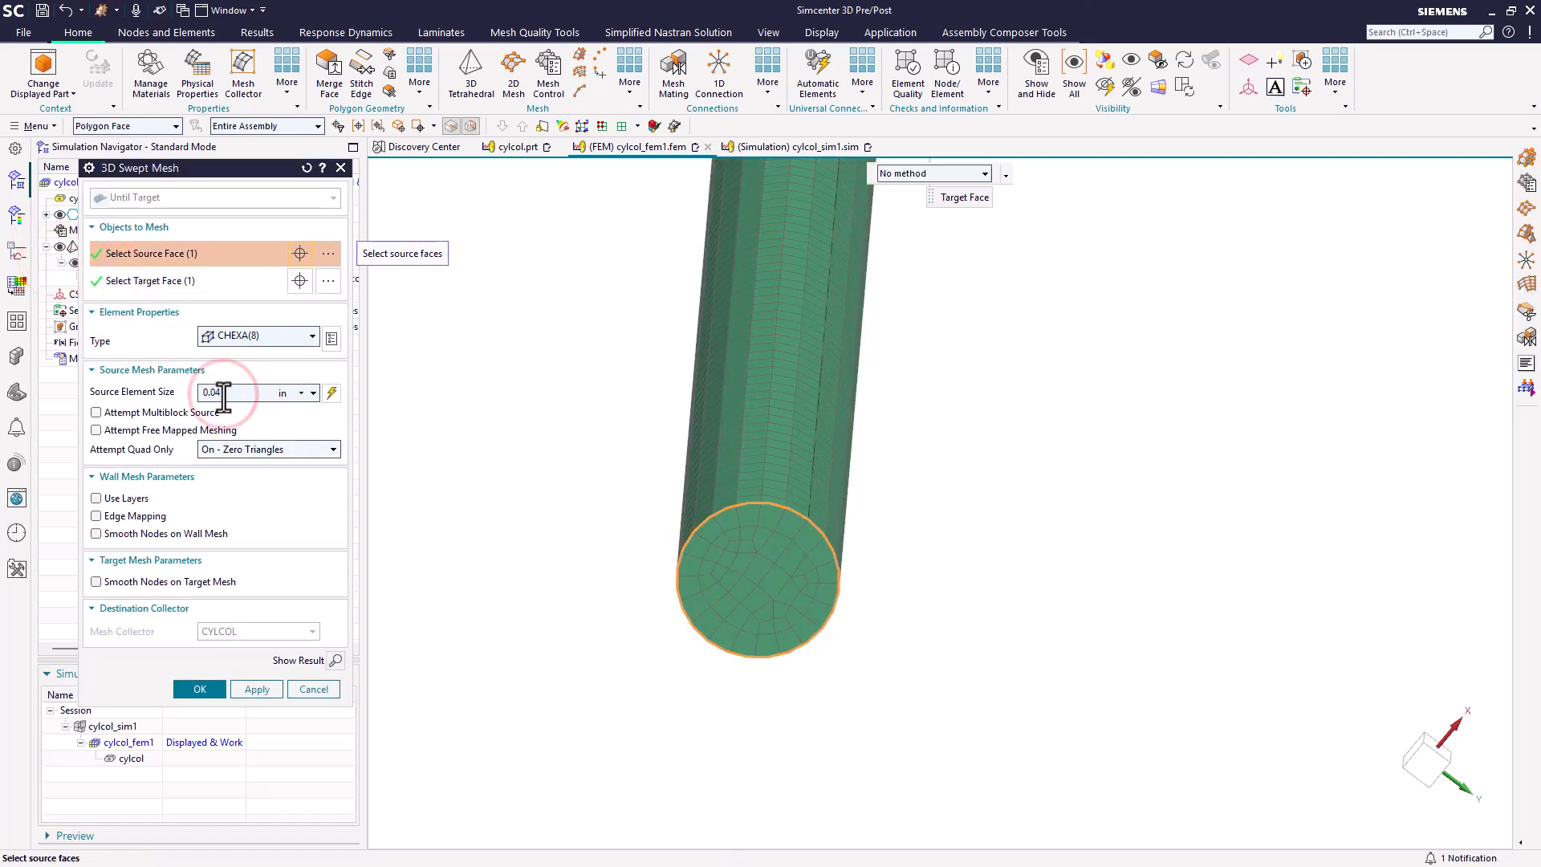
key(BackSpace)
text(3)
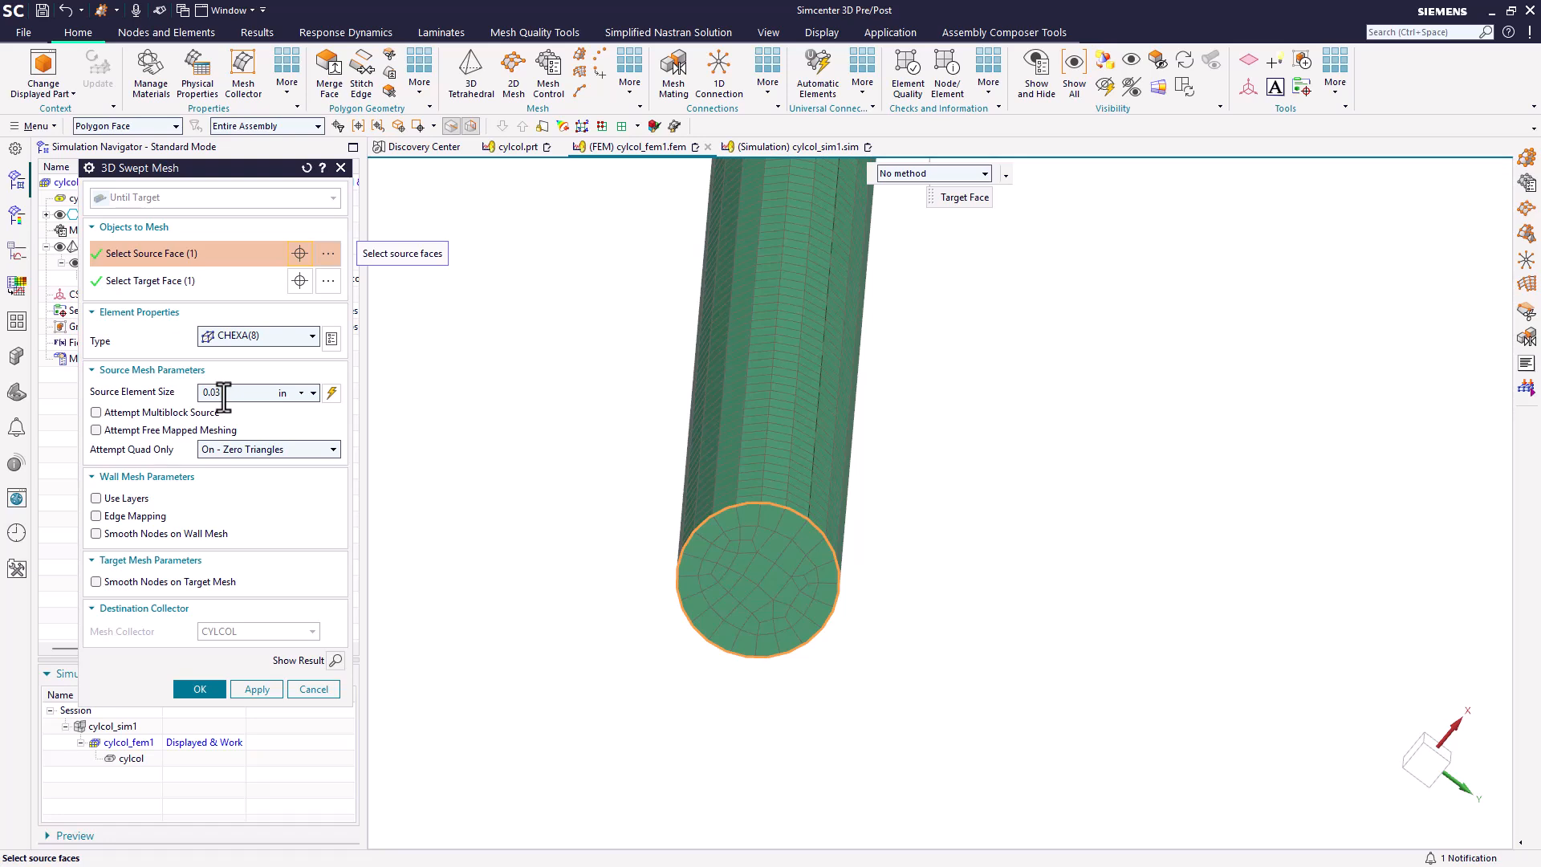
click(209, 690)
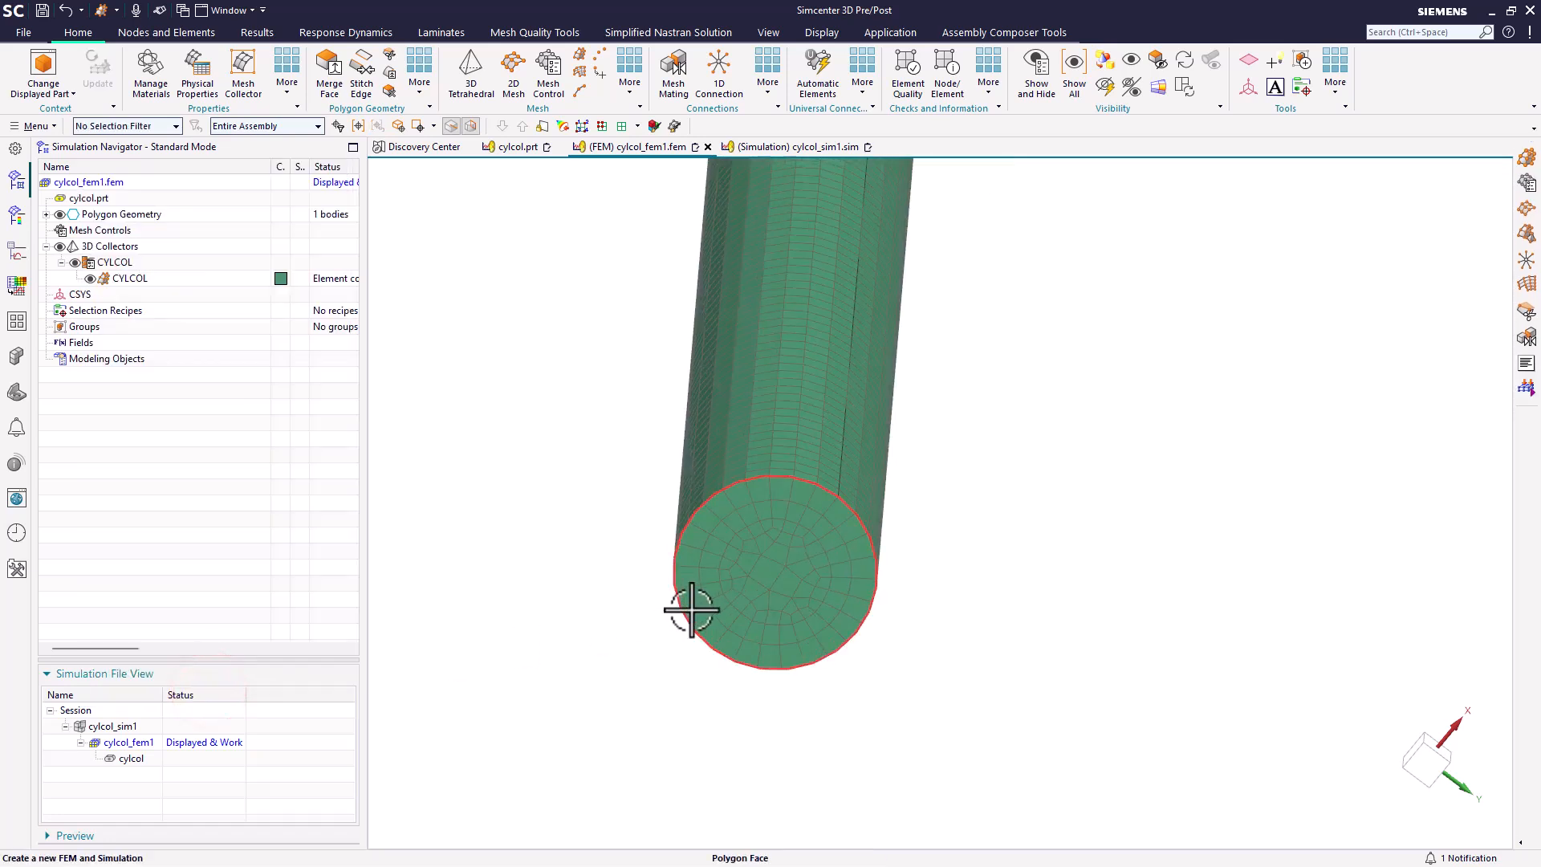
scroll(691, 610, up, 2)
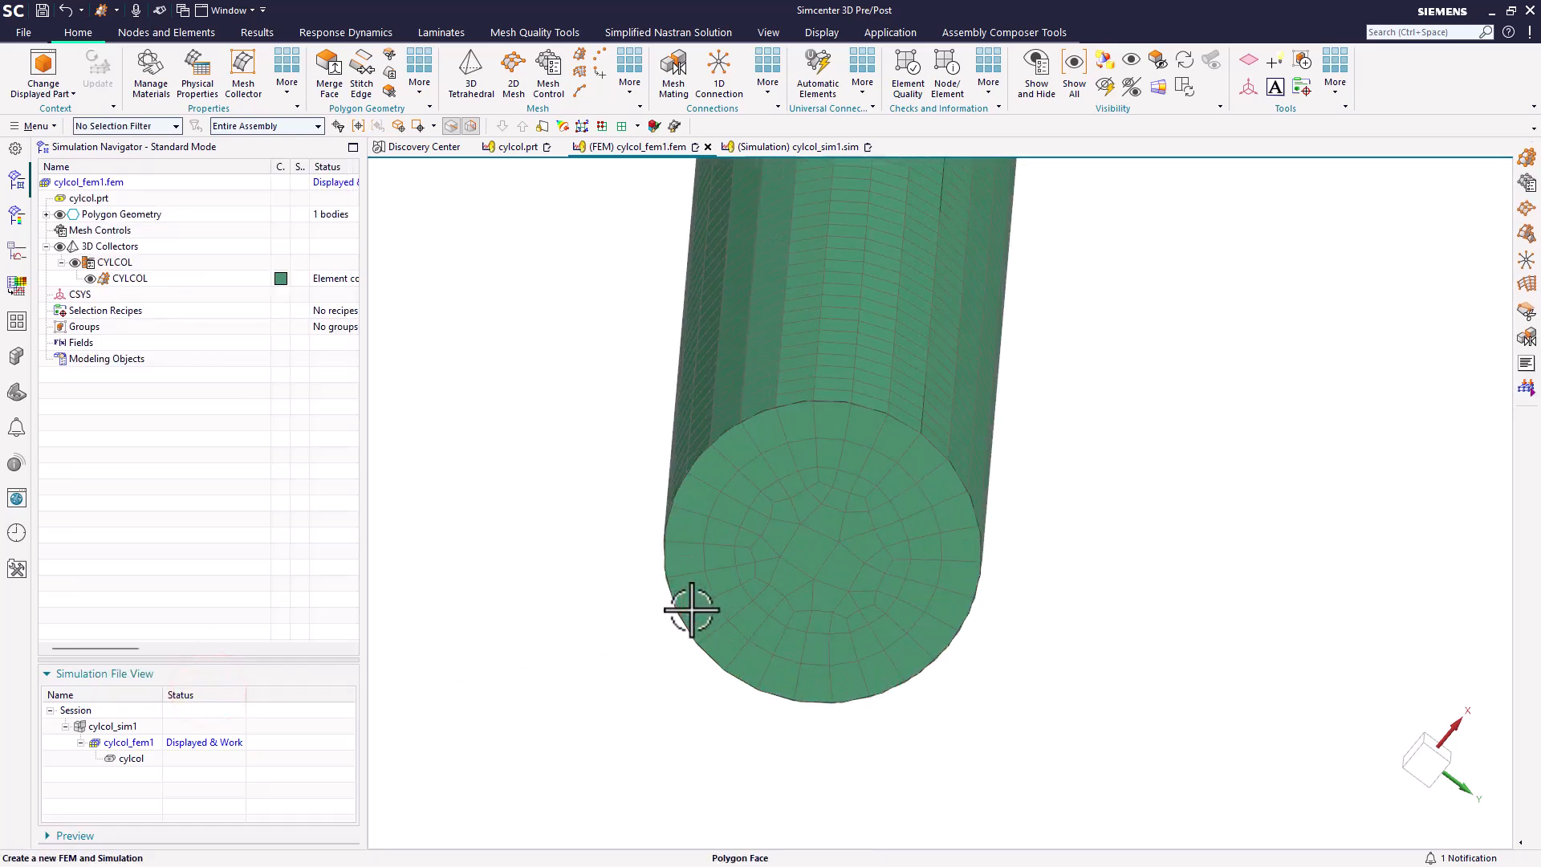
Step: Return to the cylcol_sim1 simulation, clone the 105 solution and rename the copy as 105r
double_click(132, 727)
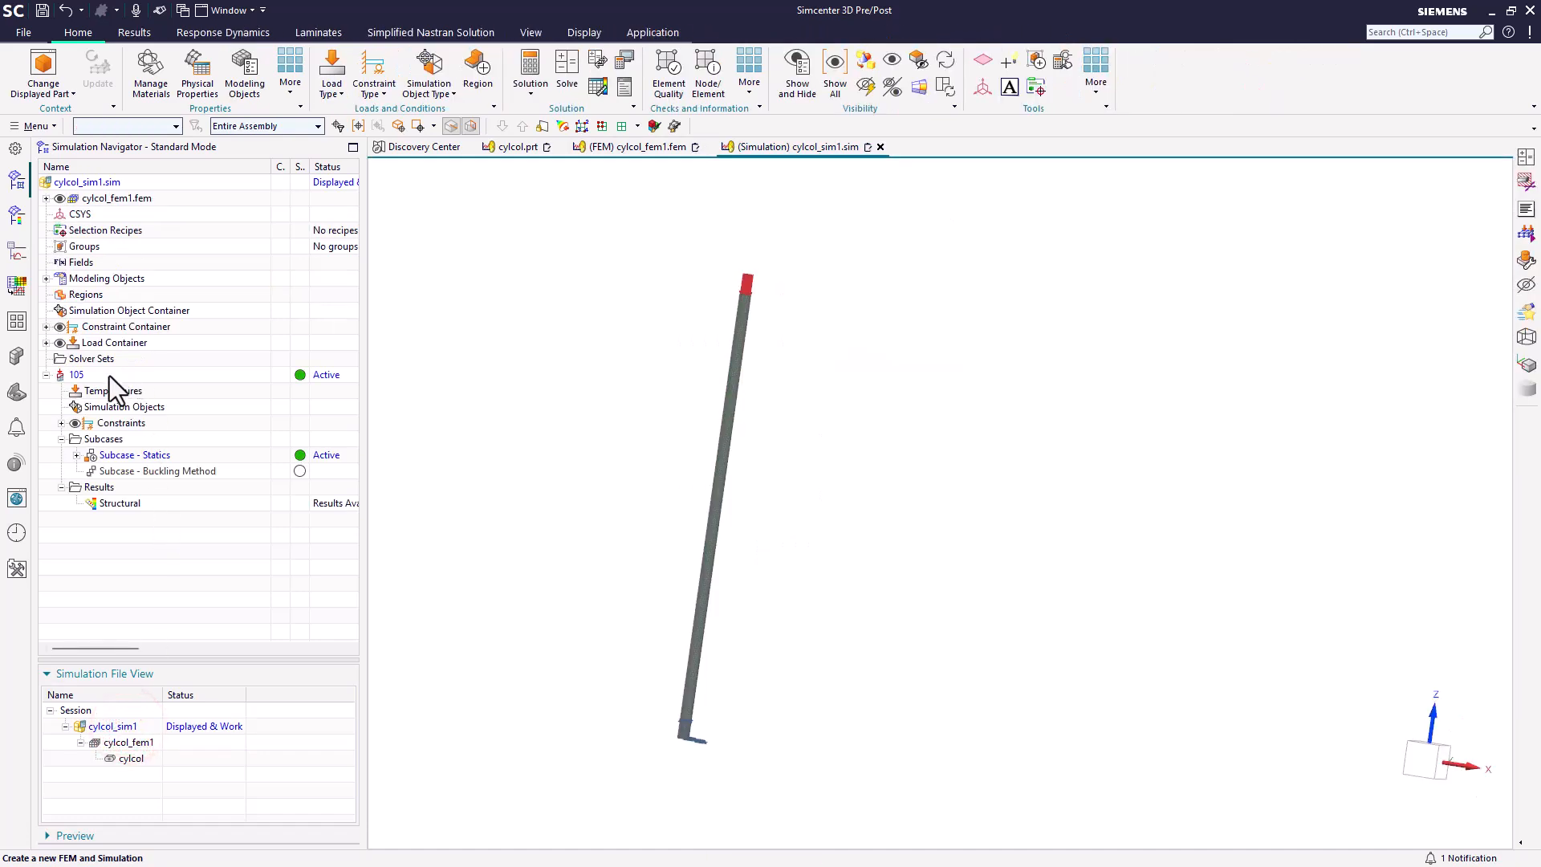
right_click(107, 377)
click(129, 461)
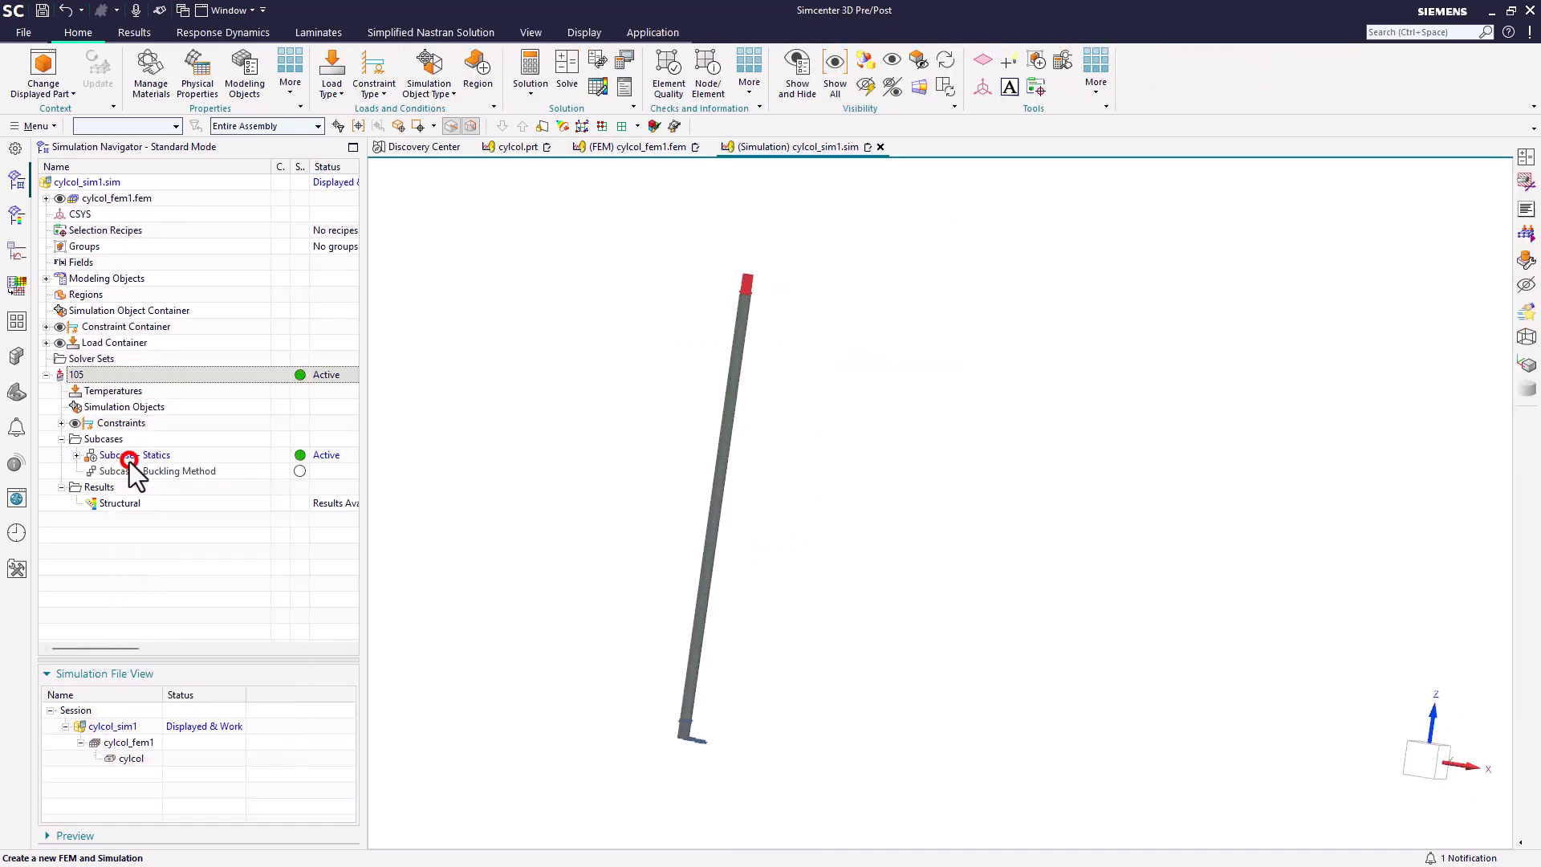
right_click(102, 396)
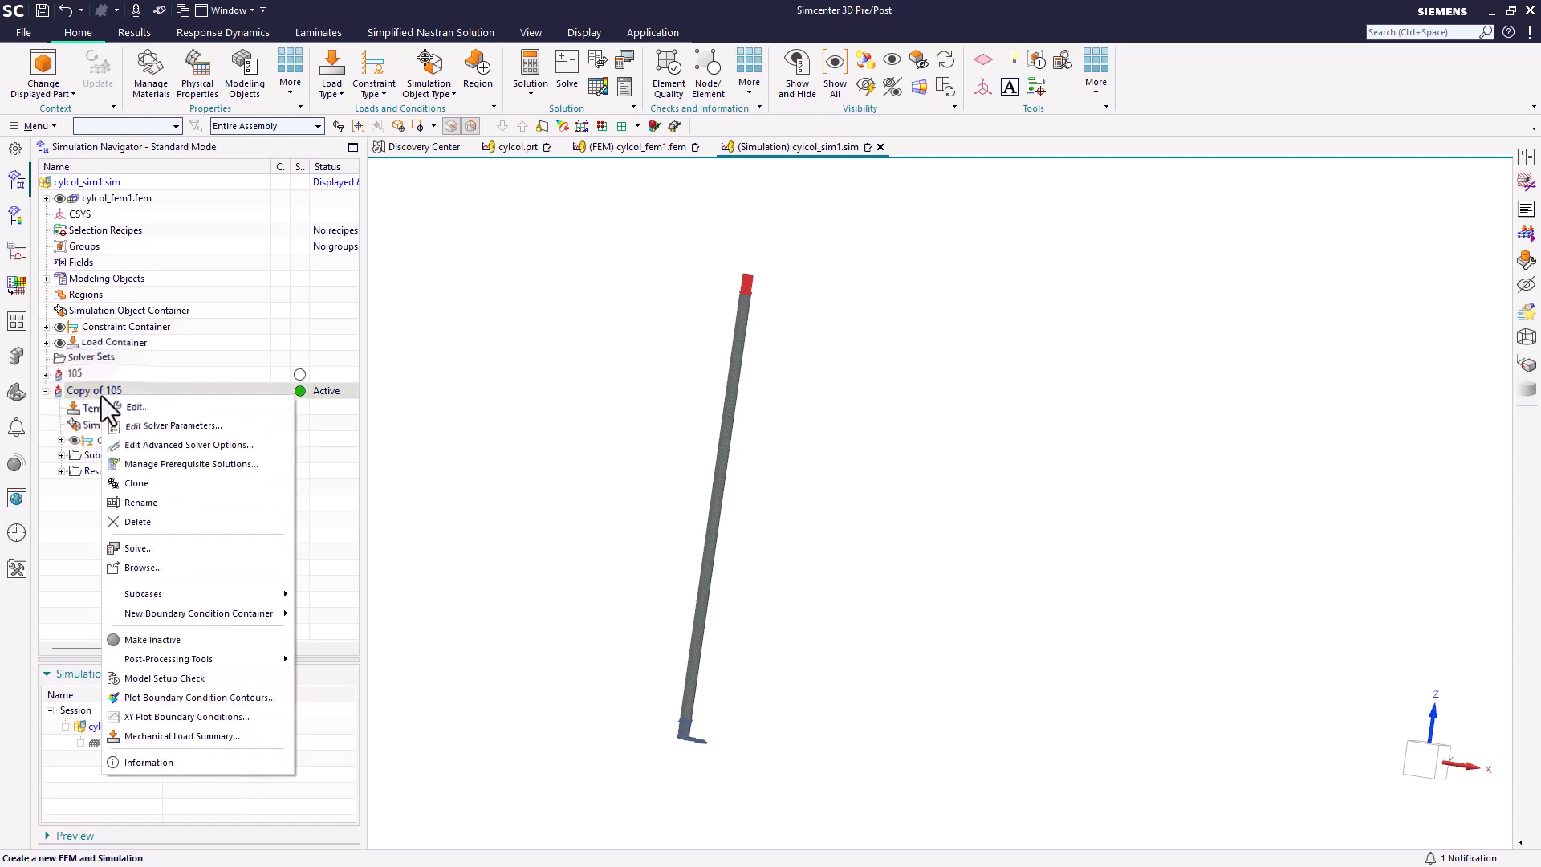
click(132, 499)
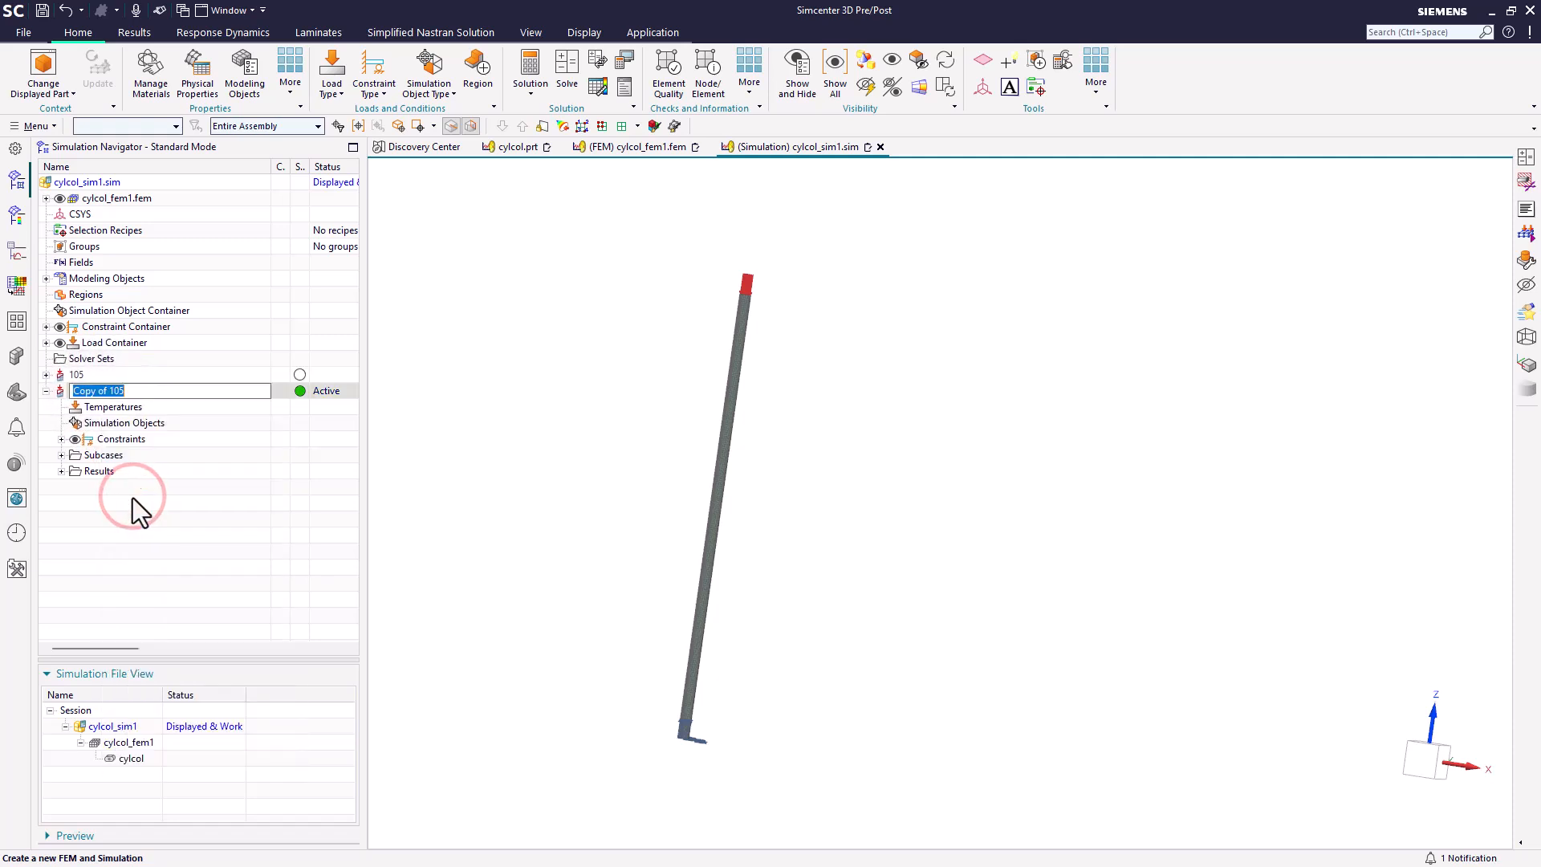
text(105r)
key(Return)
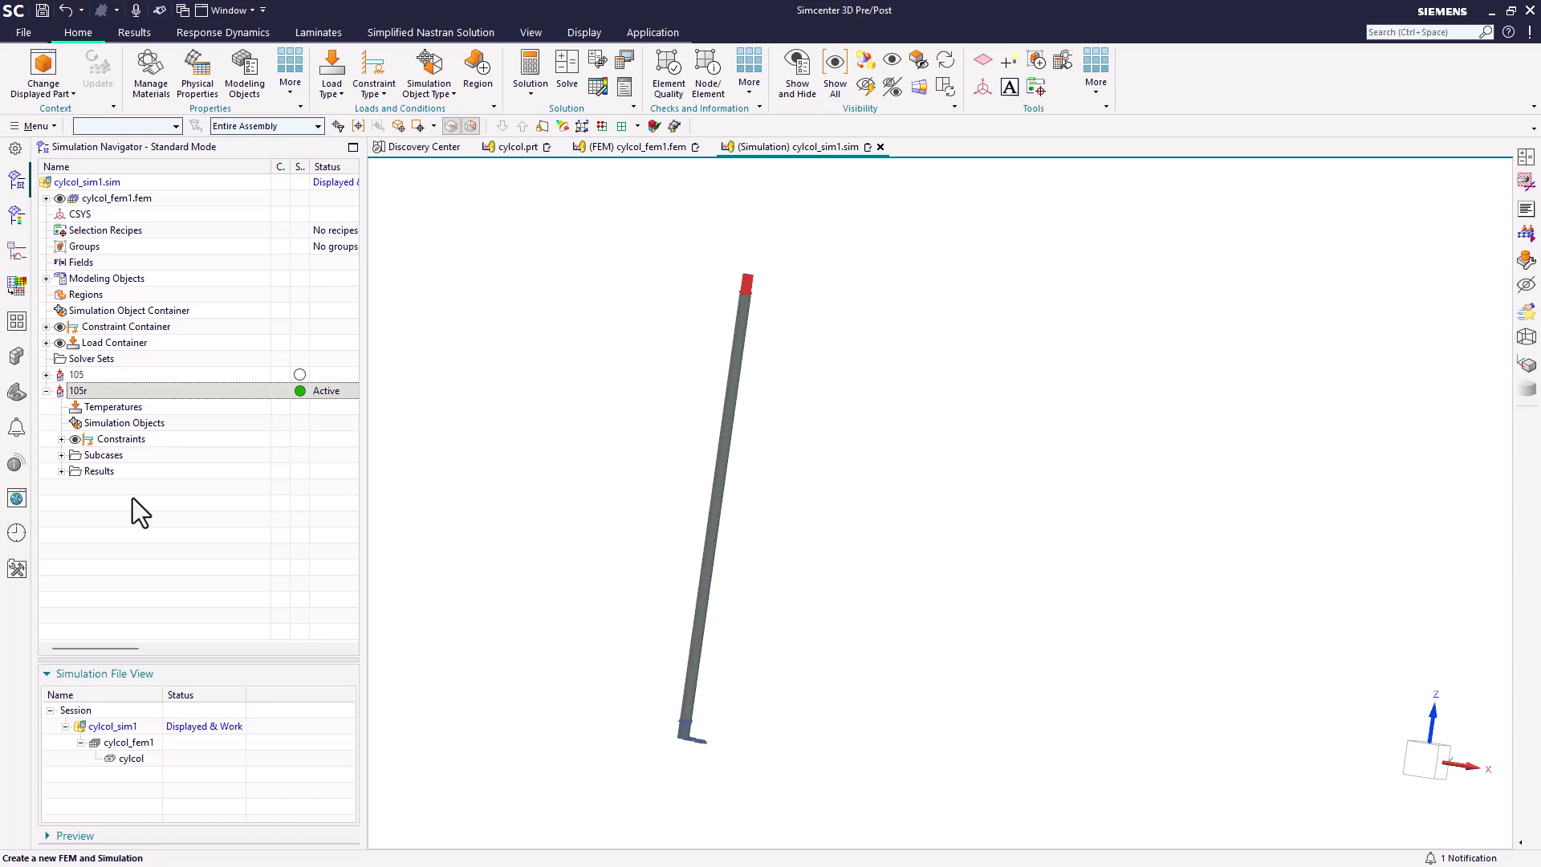
Step: Solve the 105r solution and close the solution monitor, information and job monitor windows when the job ends
click(562, 86)
click(249, 390)
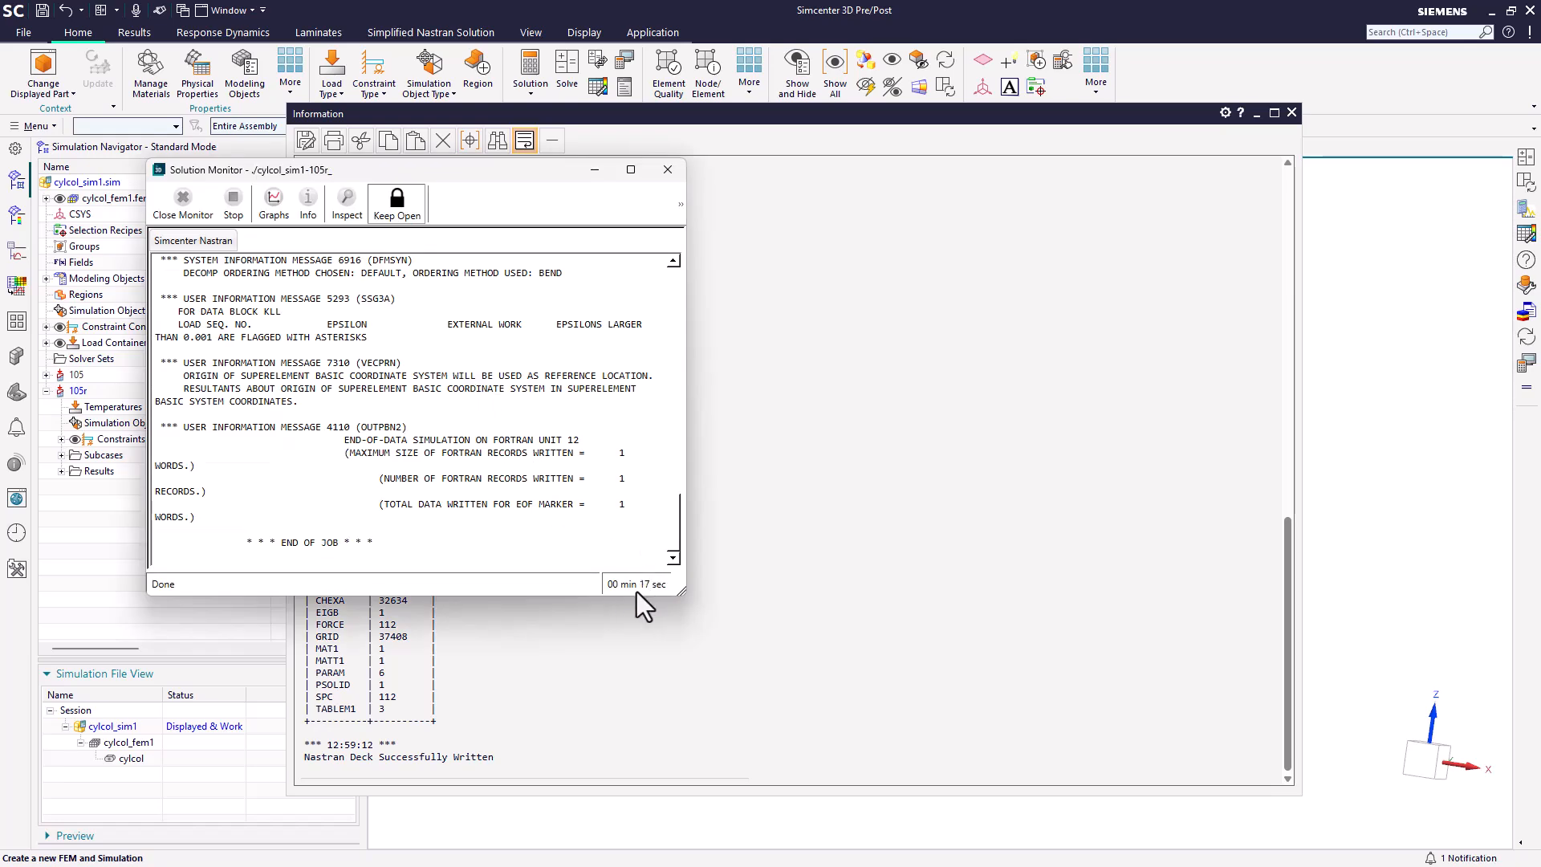
click(668, 171)
click(1291, 113)
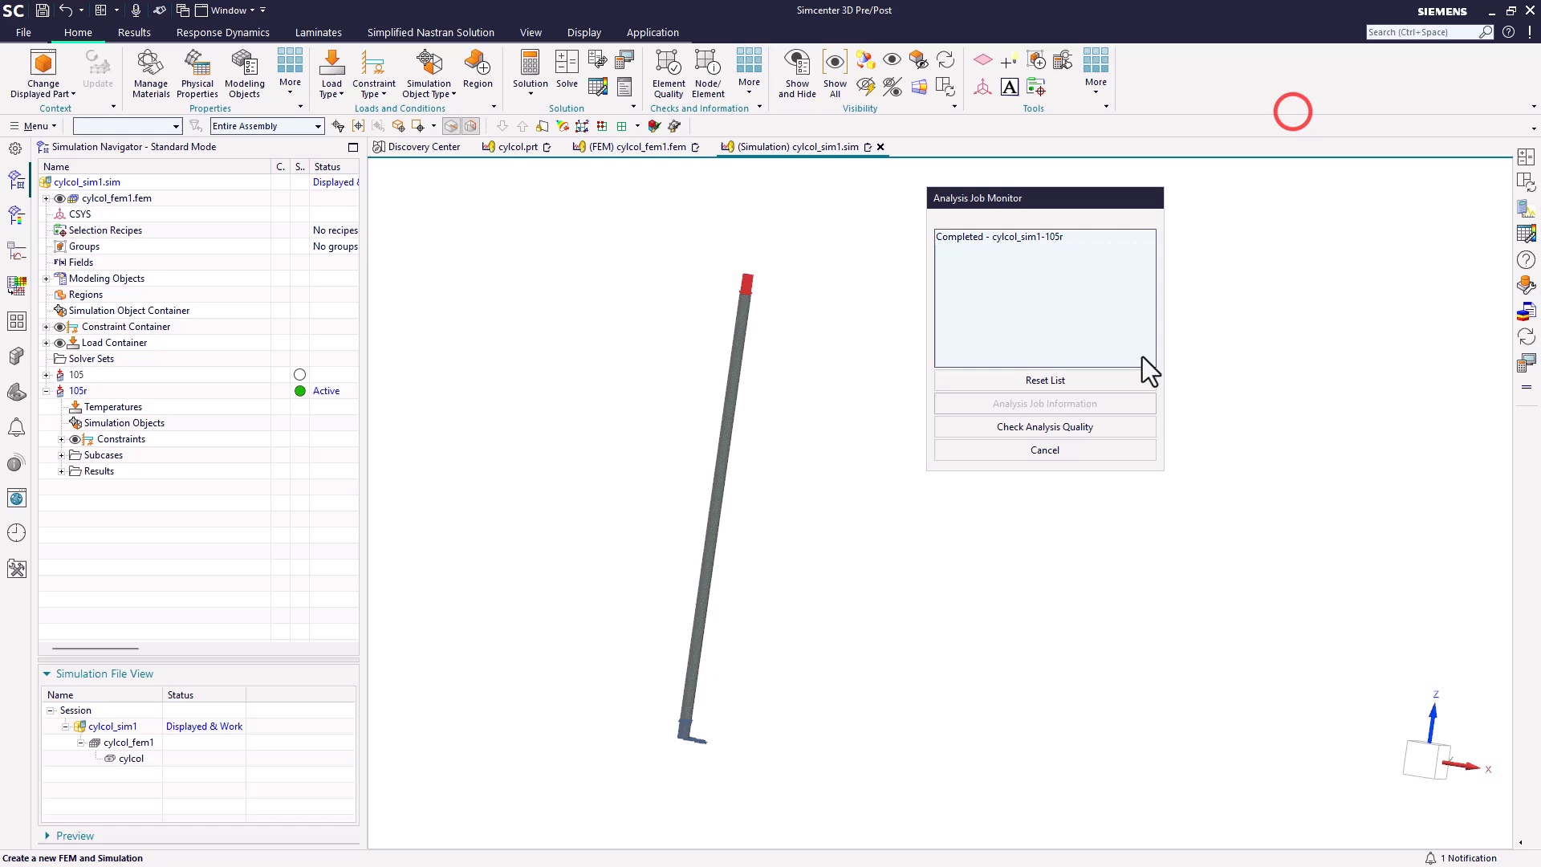
click(1077, 446)
Step: Display the nodal displacement contour for Mode 1 of the 105r buckling method subcase and play its animation
click(61, 472)
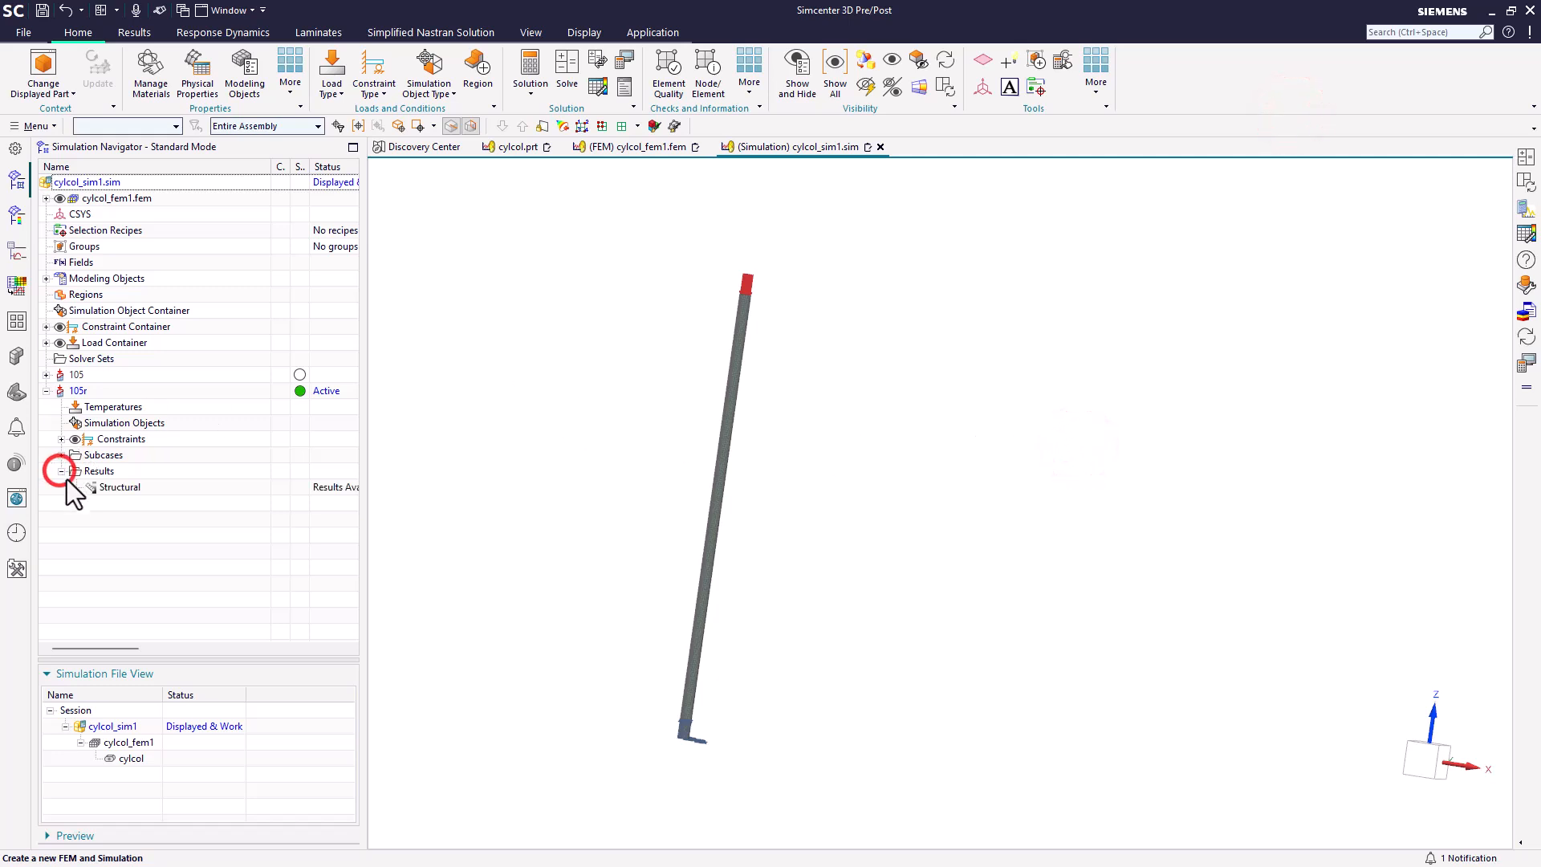
double_click(100, 488)
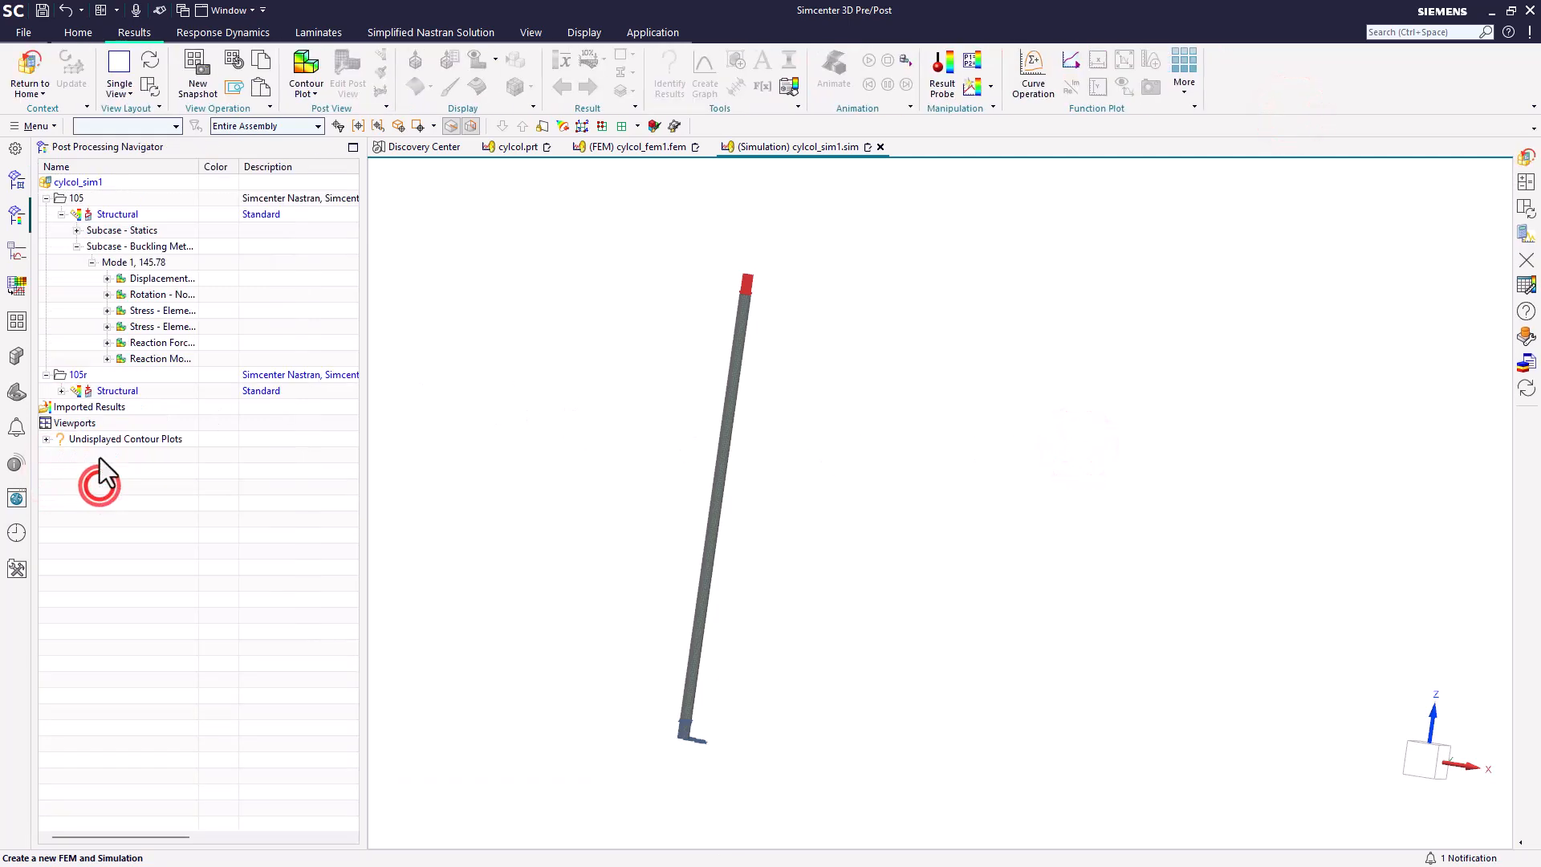
click(58, 391)
click(77, 423)
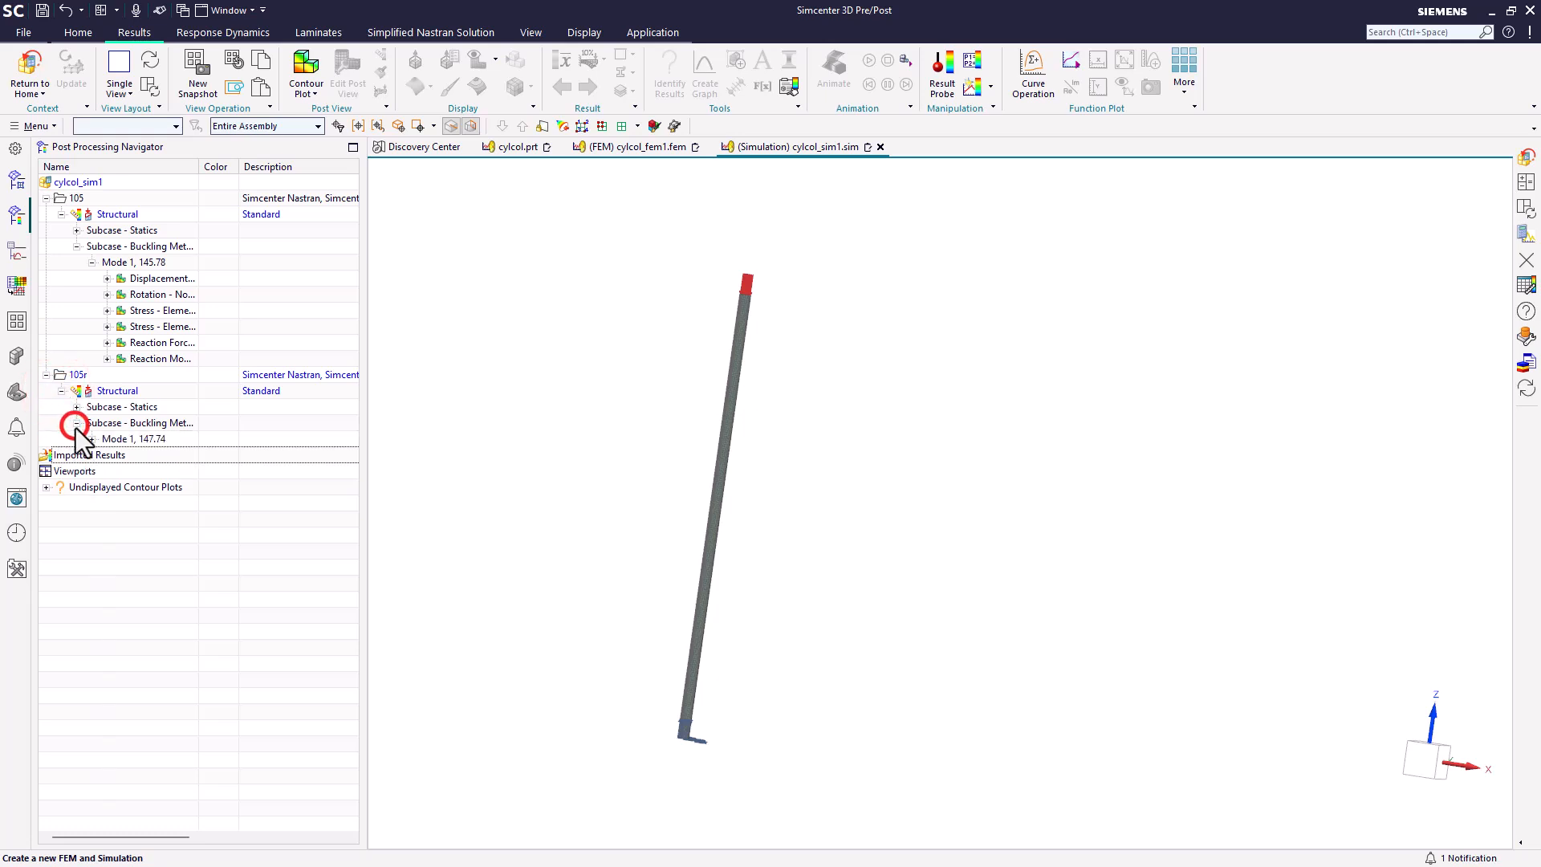
click(144, 440)
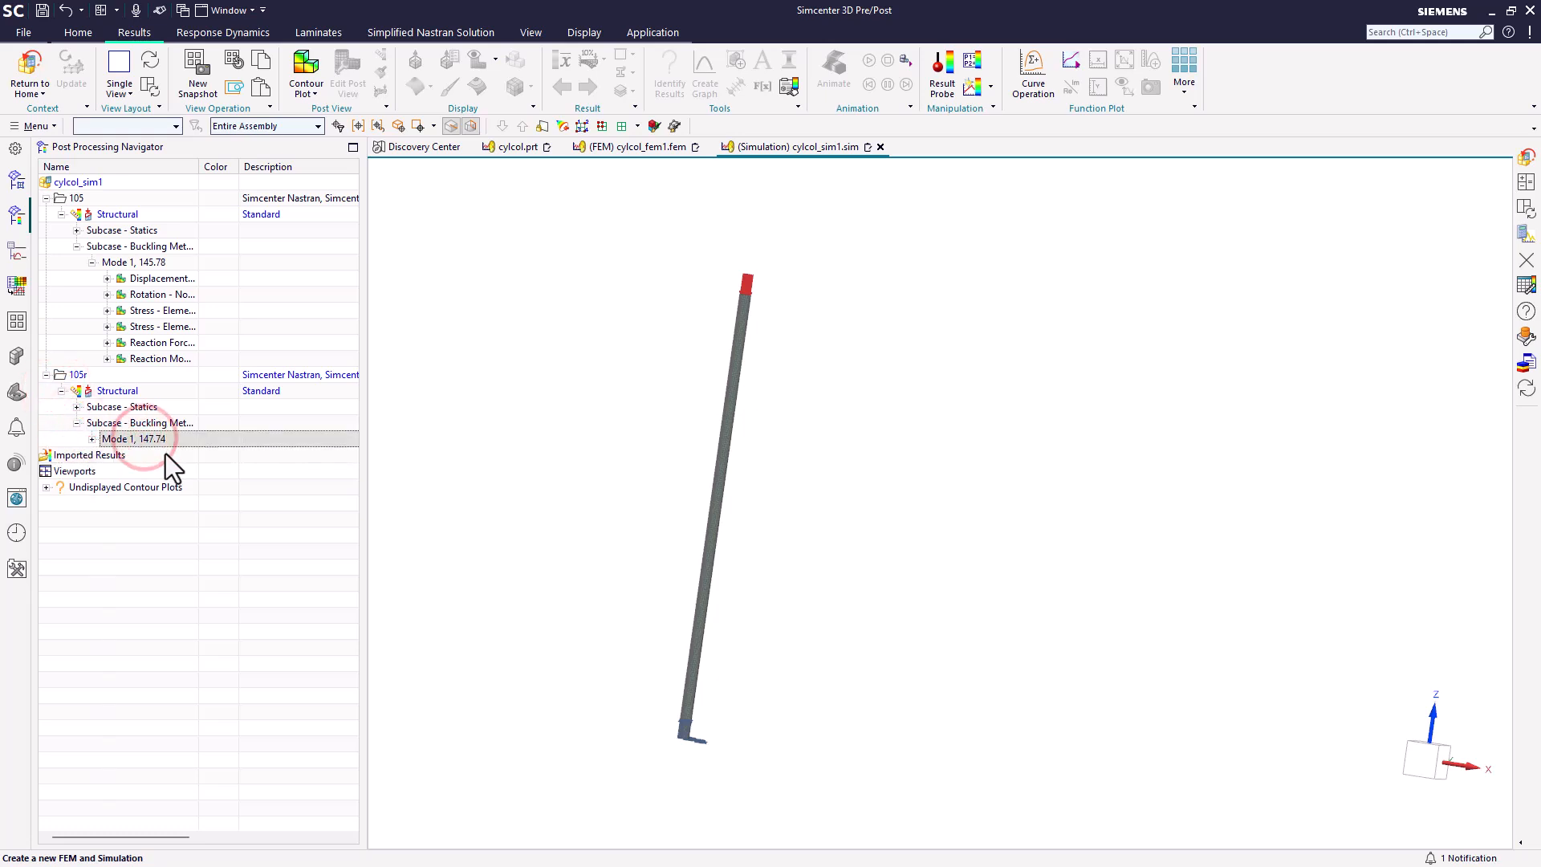
click(92, 439)
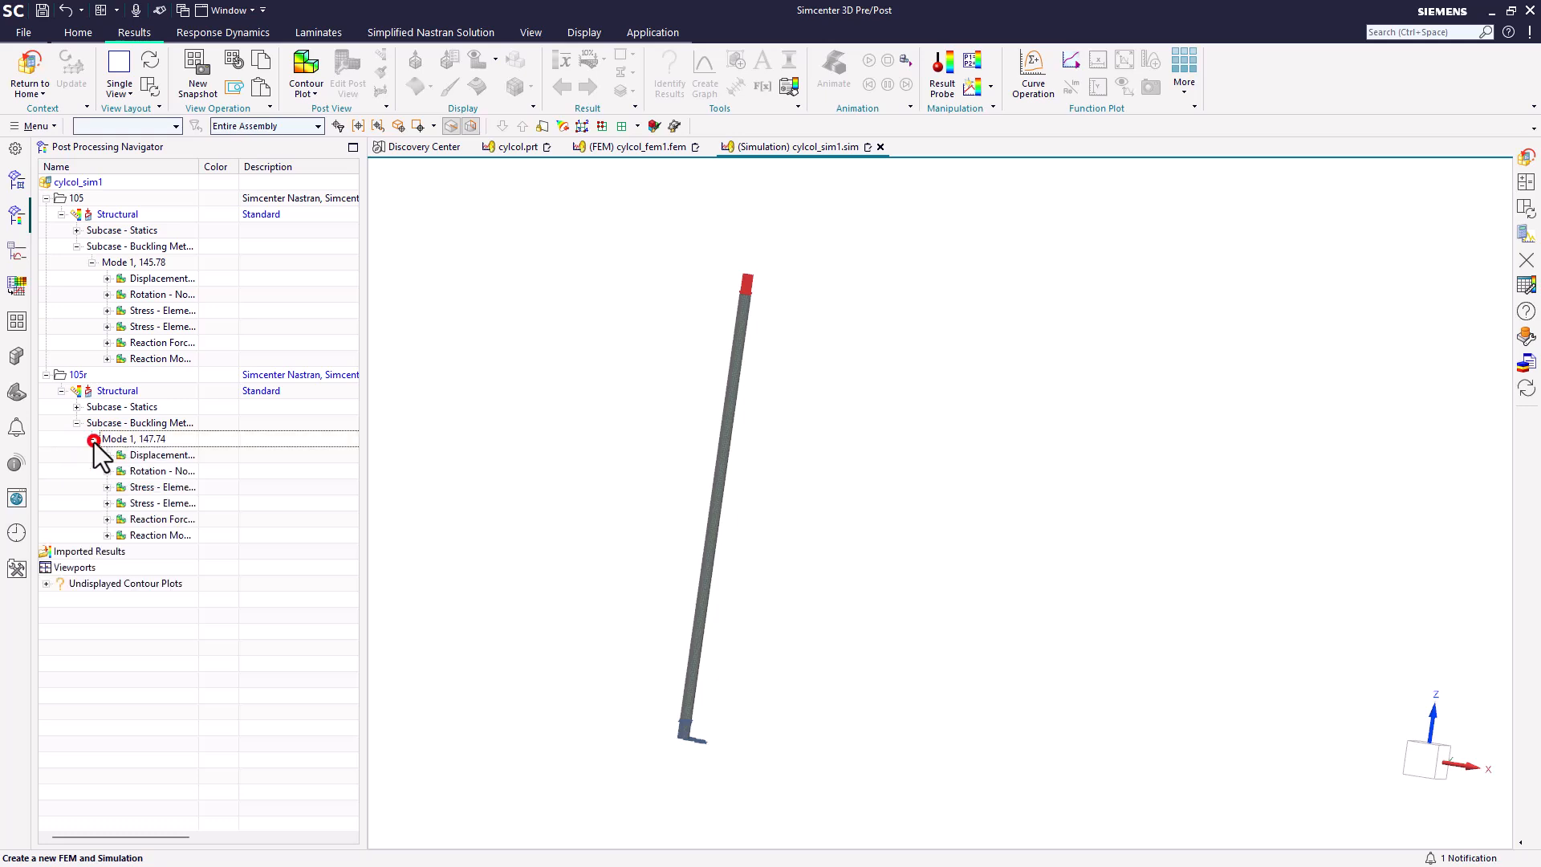
double_click(146, 455)
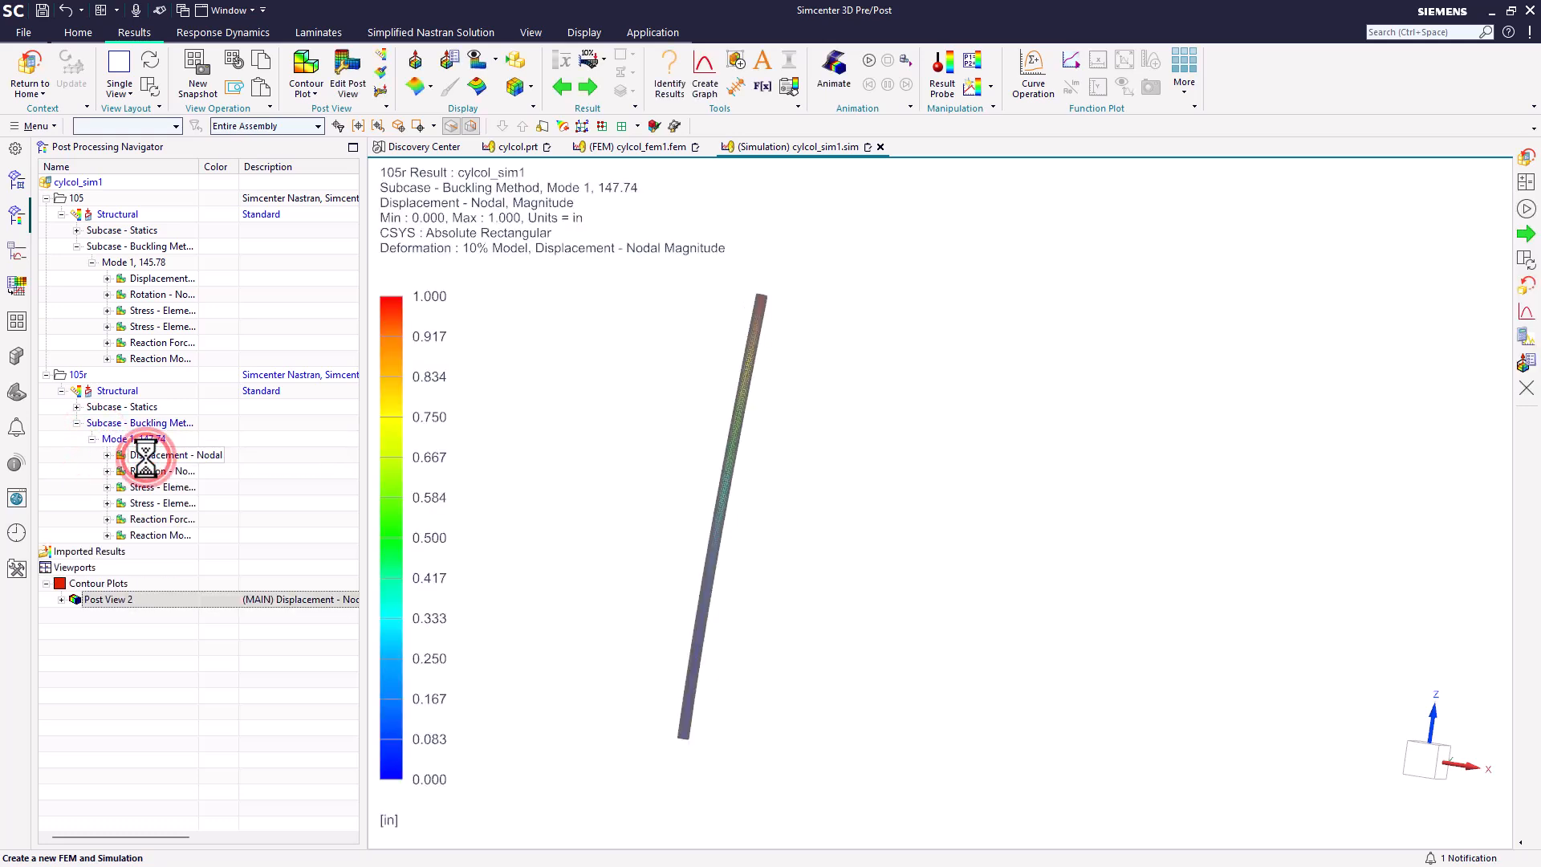
click(869, 62)
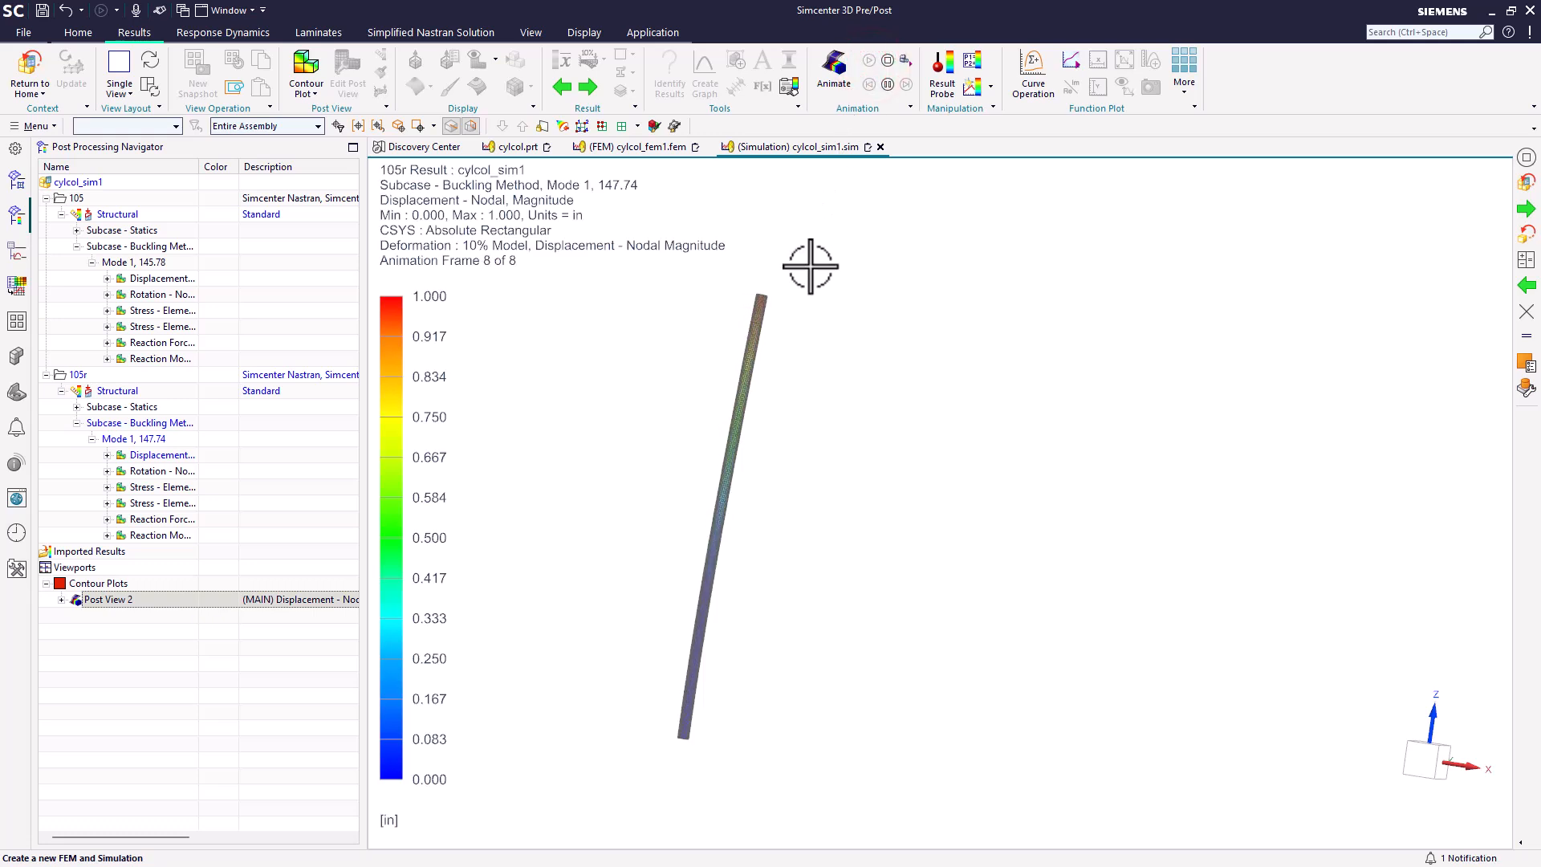